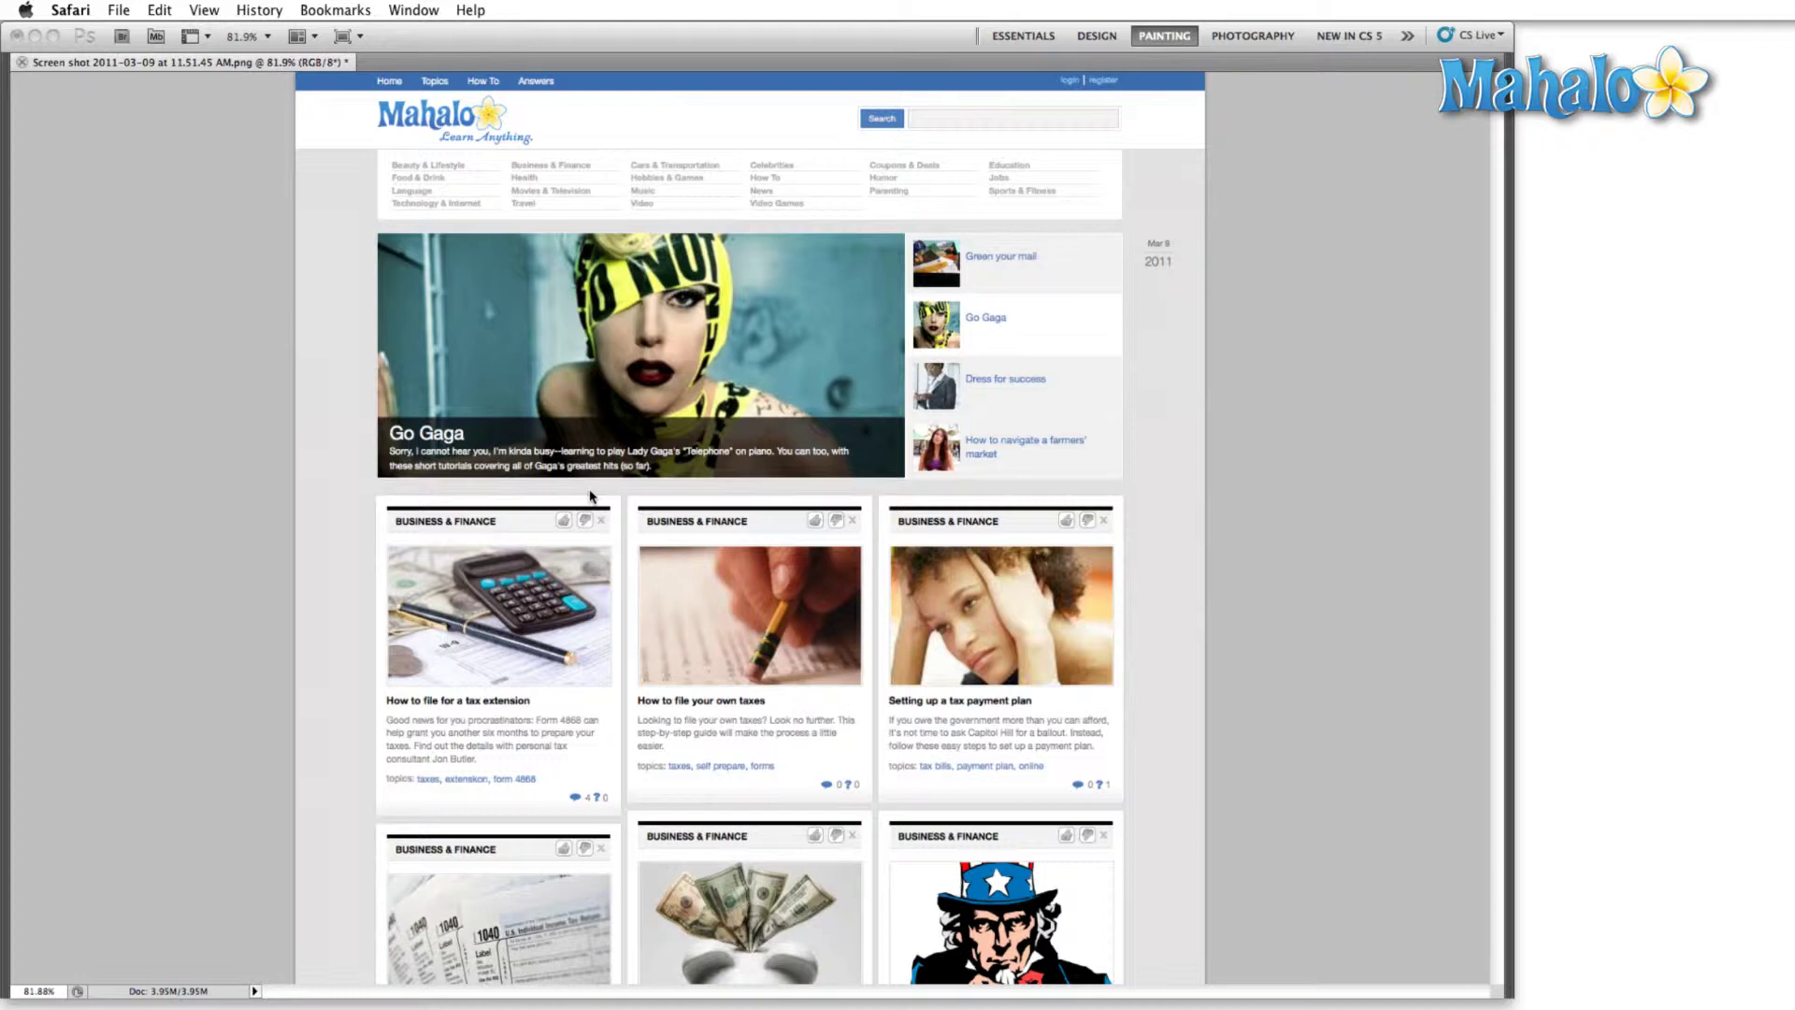
- Bring the Photoshop window with the Mahalo screenshot in front of Safari
{"action": "left_click", "coordinate": [212, 97]}
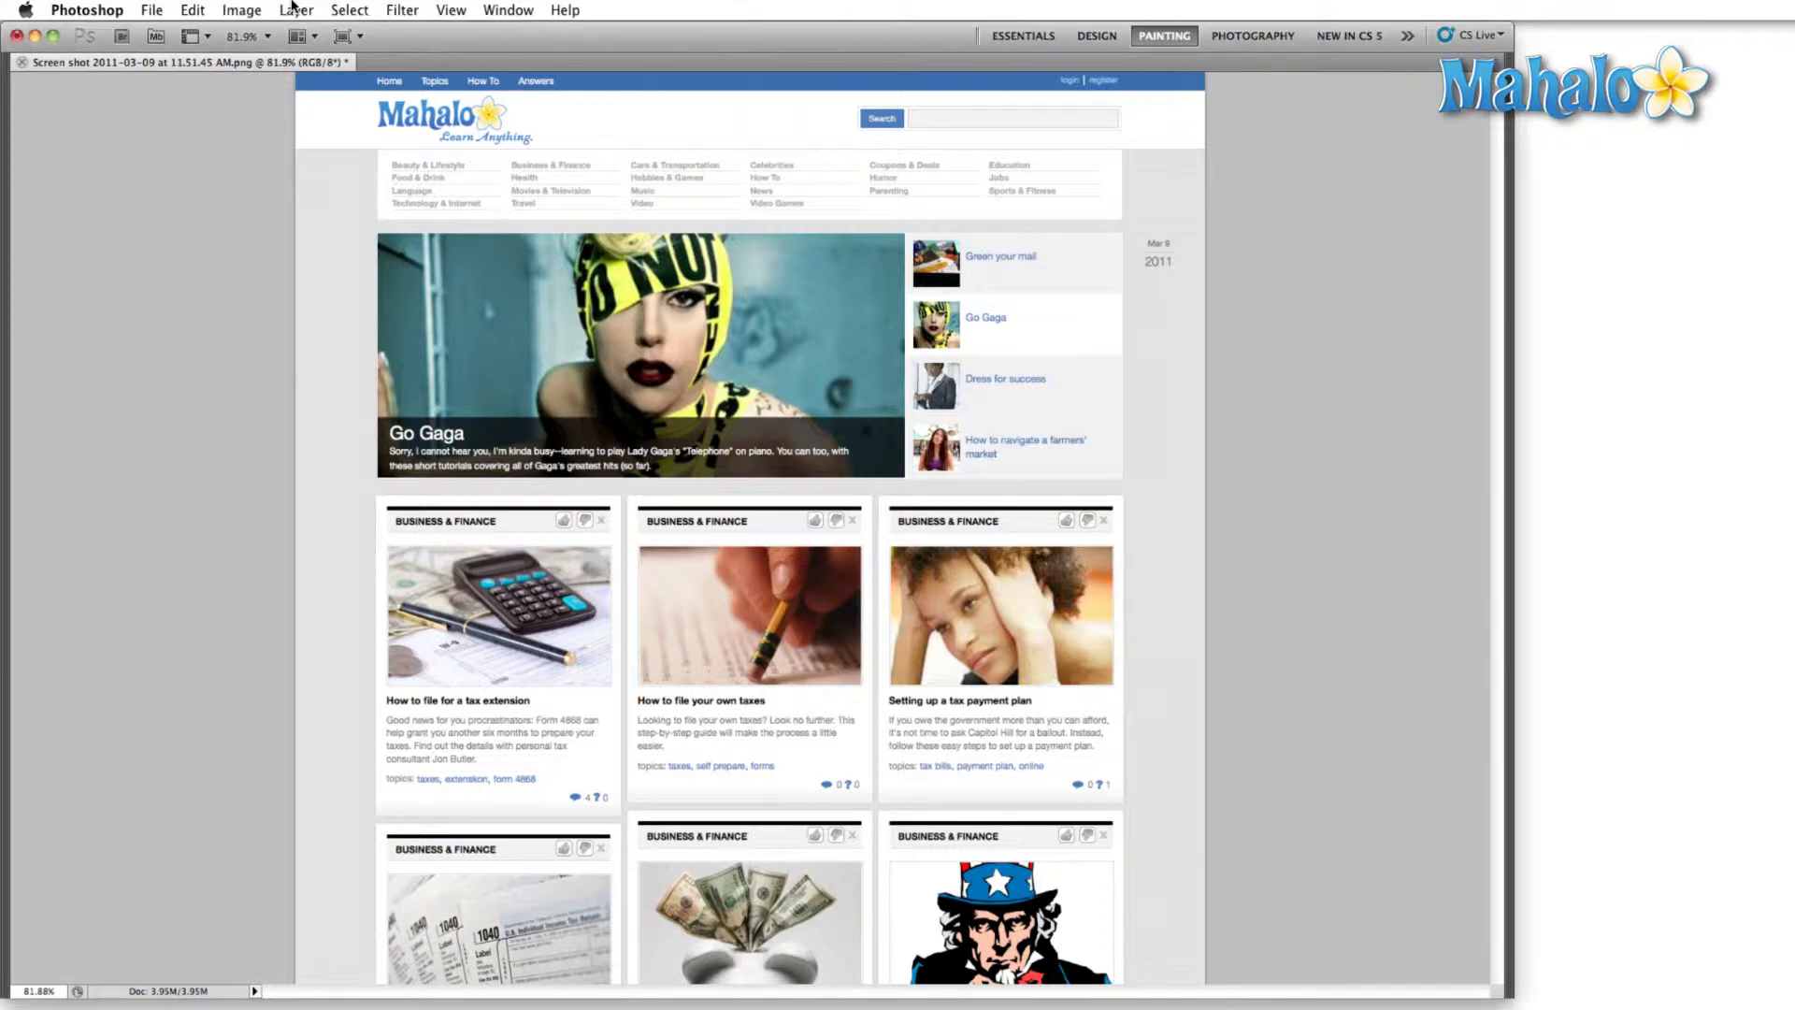
- Convert the screenshot to Grayscale, discarding colour, then to a Diffusion Dither Bitmap at 72.009 ppi
{"action": "left_click", "coordinate": [241, 11]}
{"action": "mouse_move", "coordinate": [253, 32]}
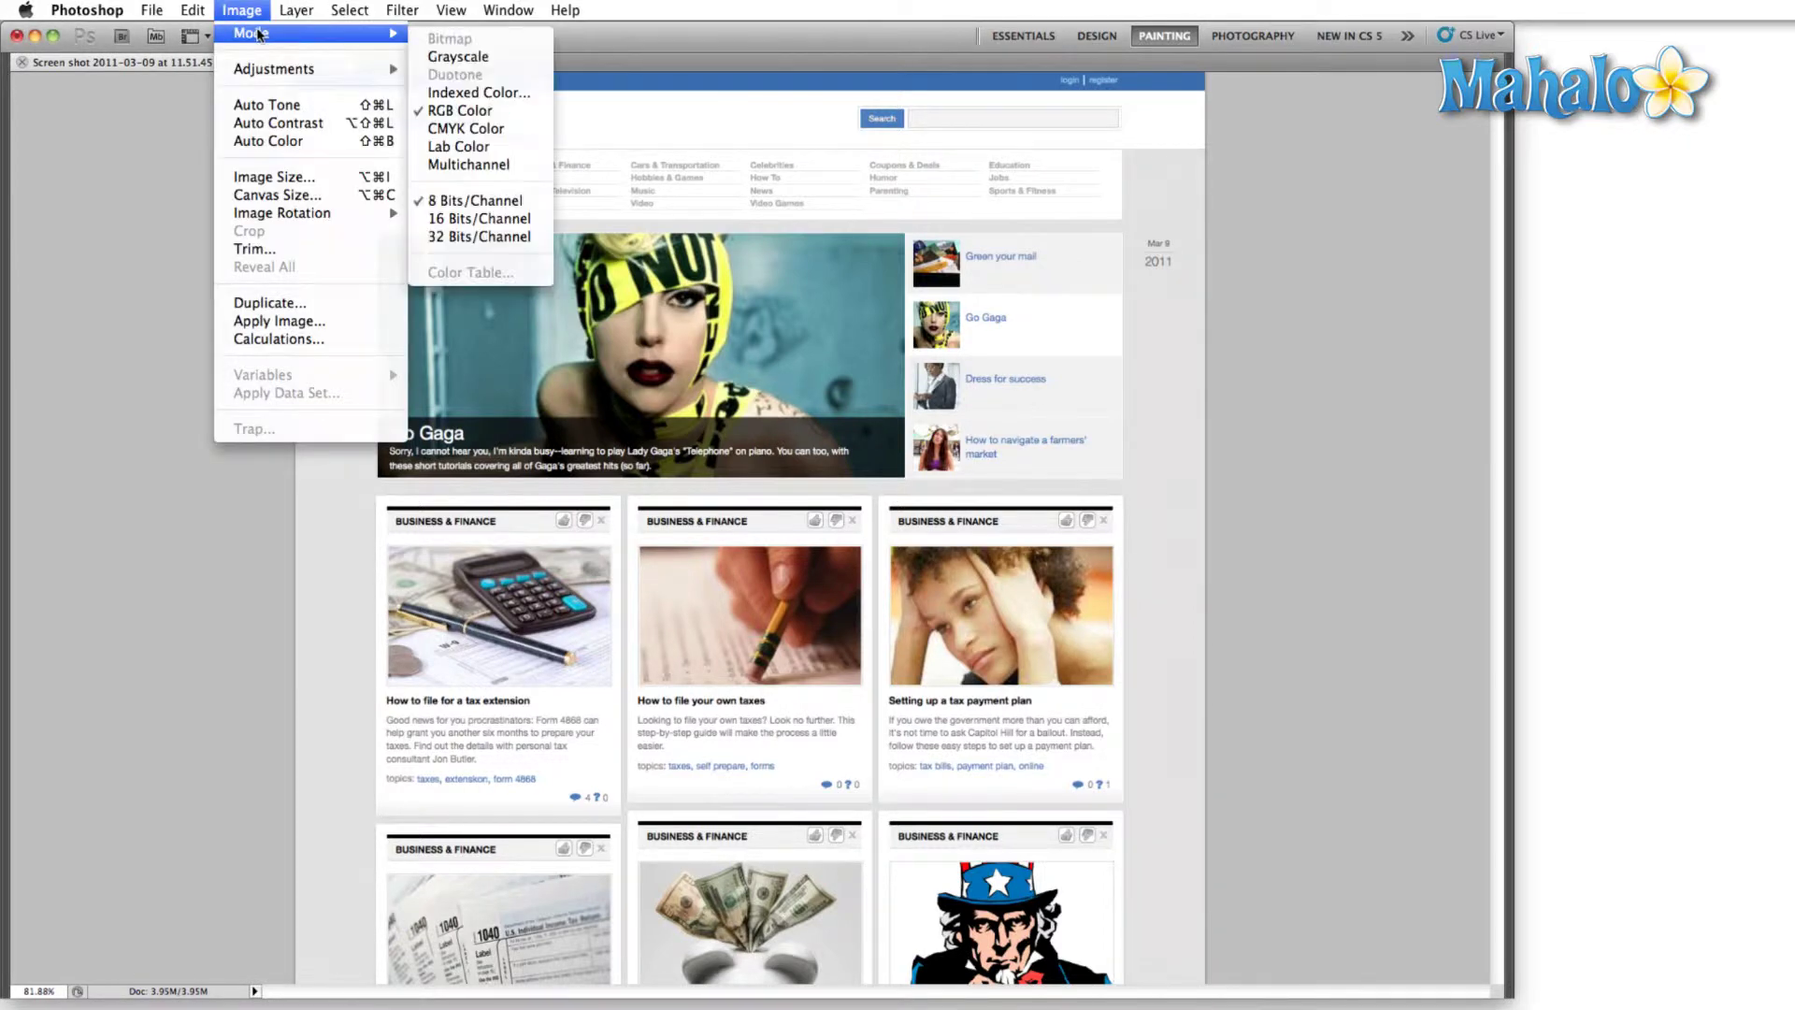
{"action": "left_click", "coordinate": [476, 59]}
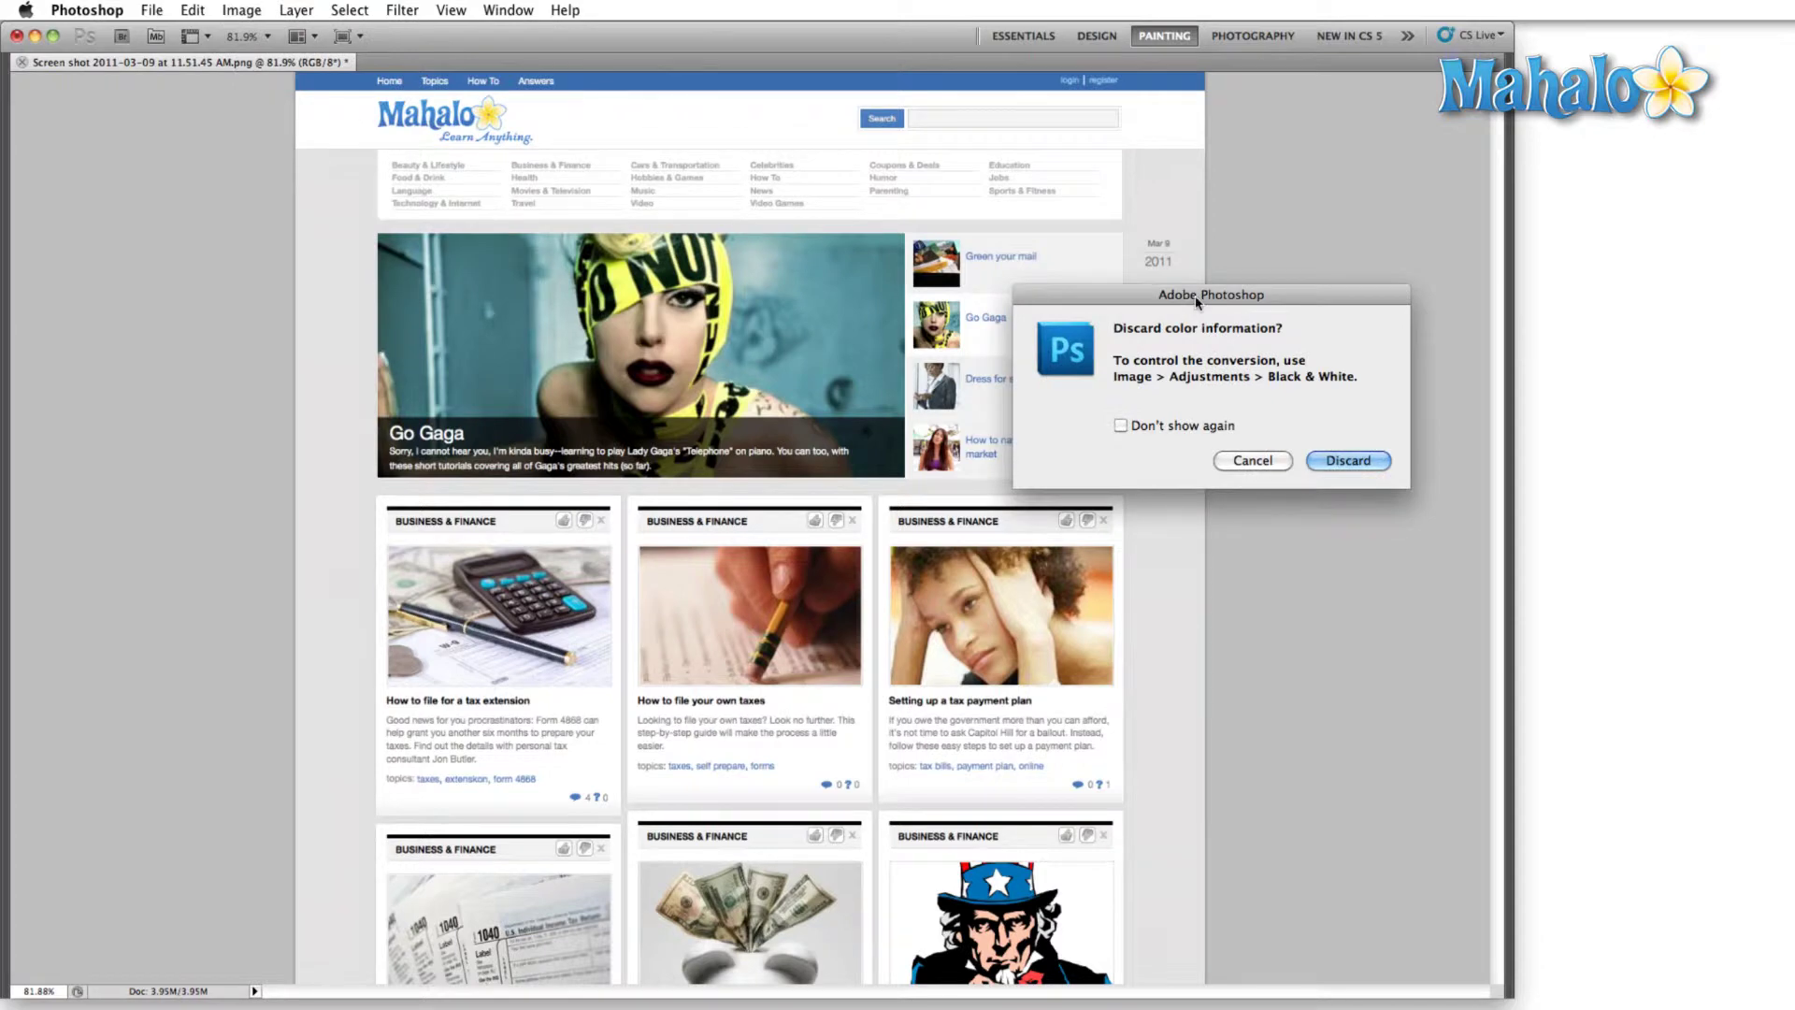
{"action": "left_click", "coordinate": [1344, 458]}
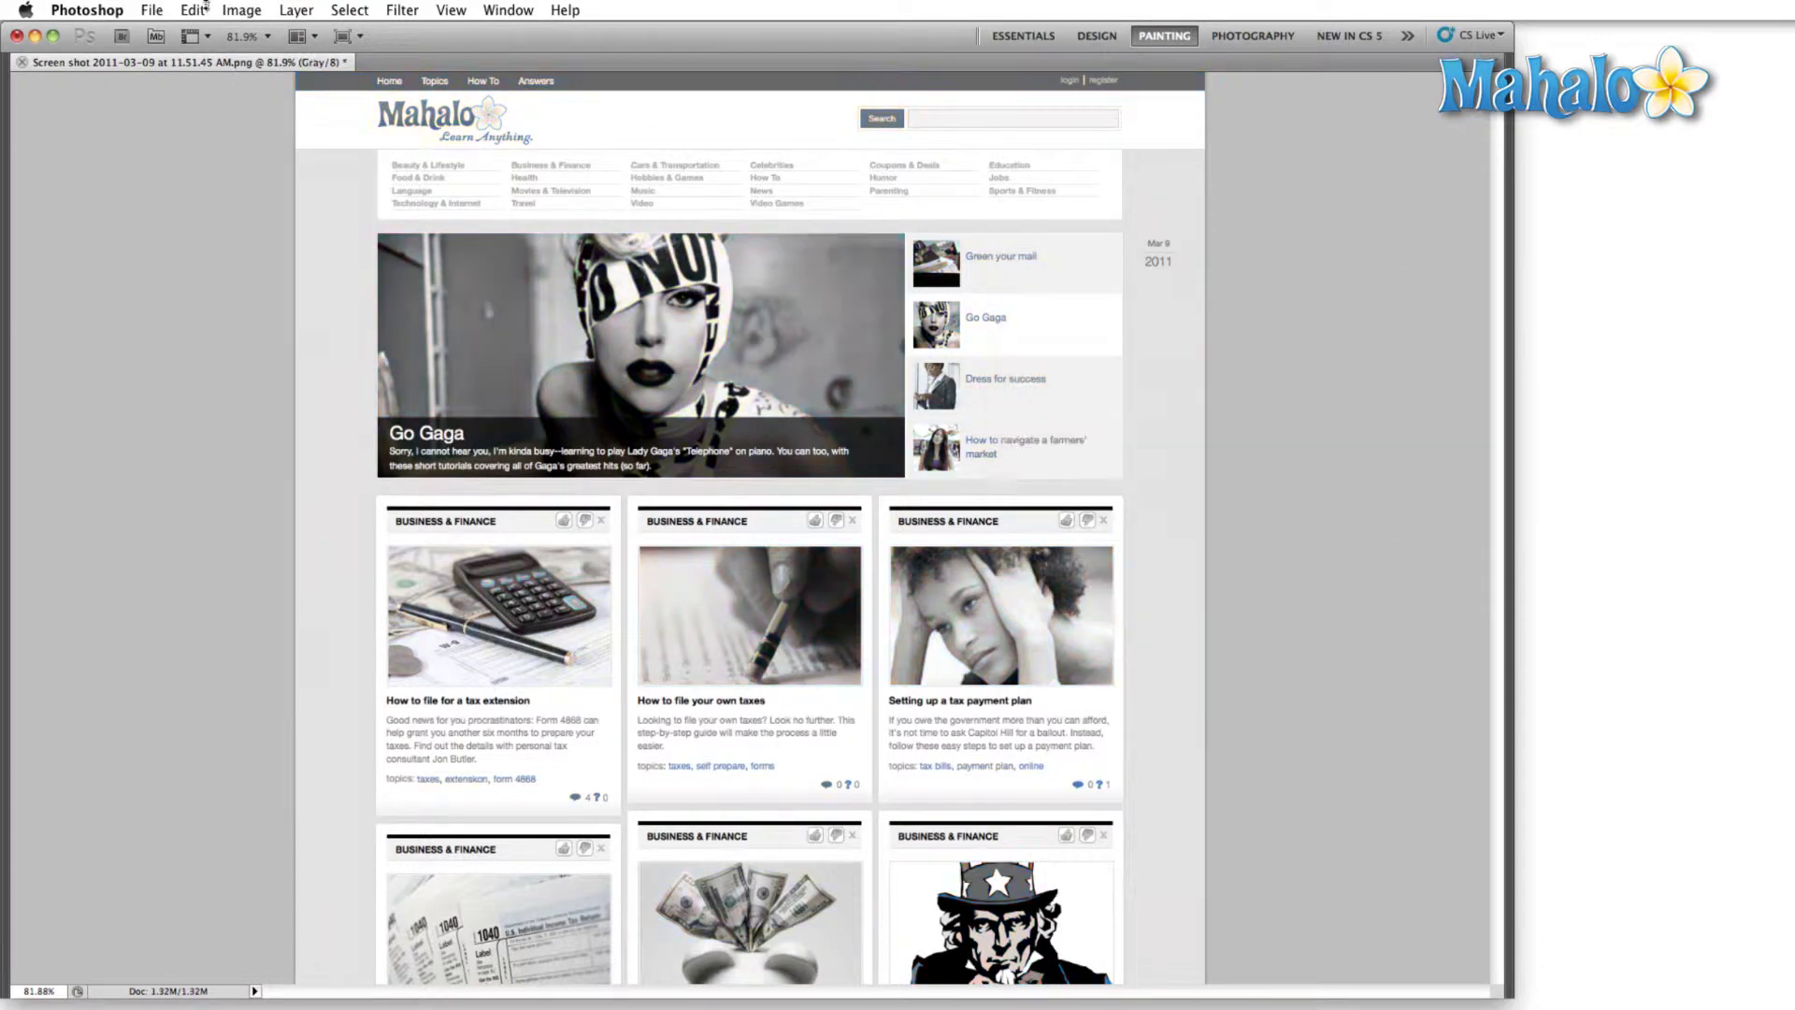
{"action": "left_click", "coordinate": [255, 8]}
{"action": "mouse_move", "coordinate": [260, 32]}
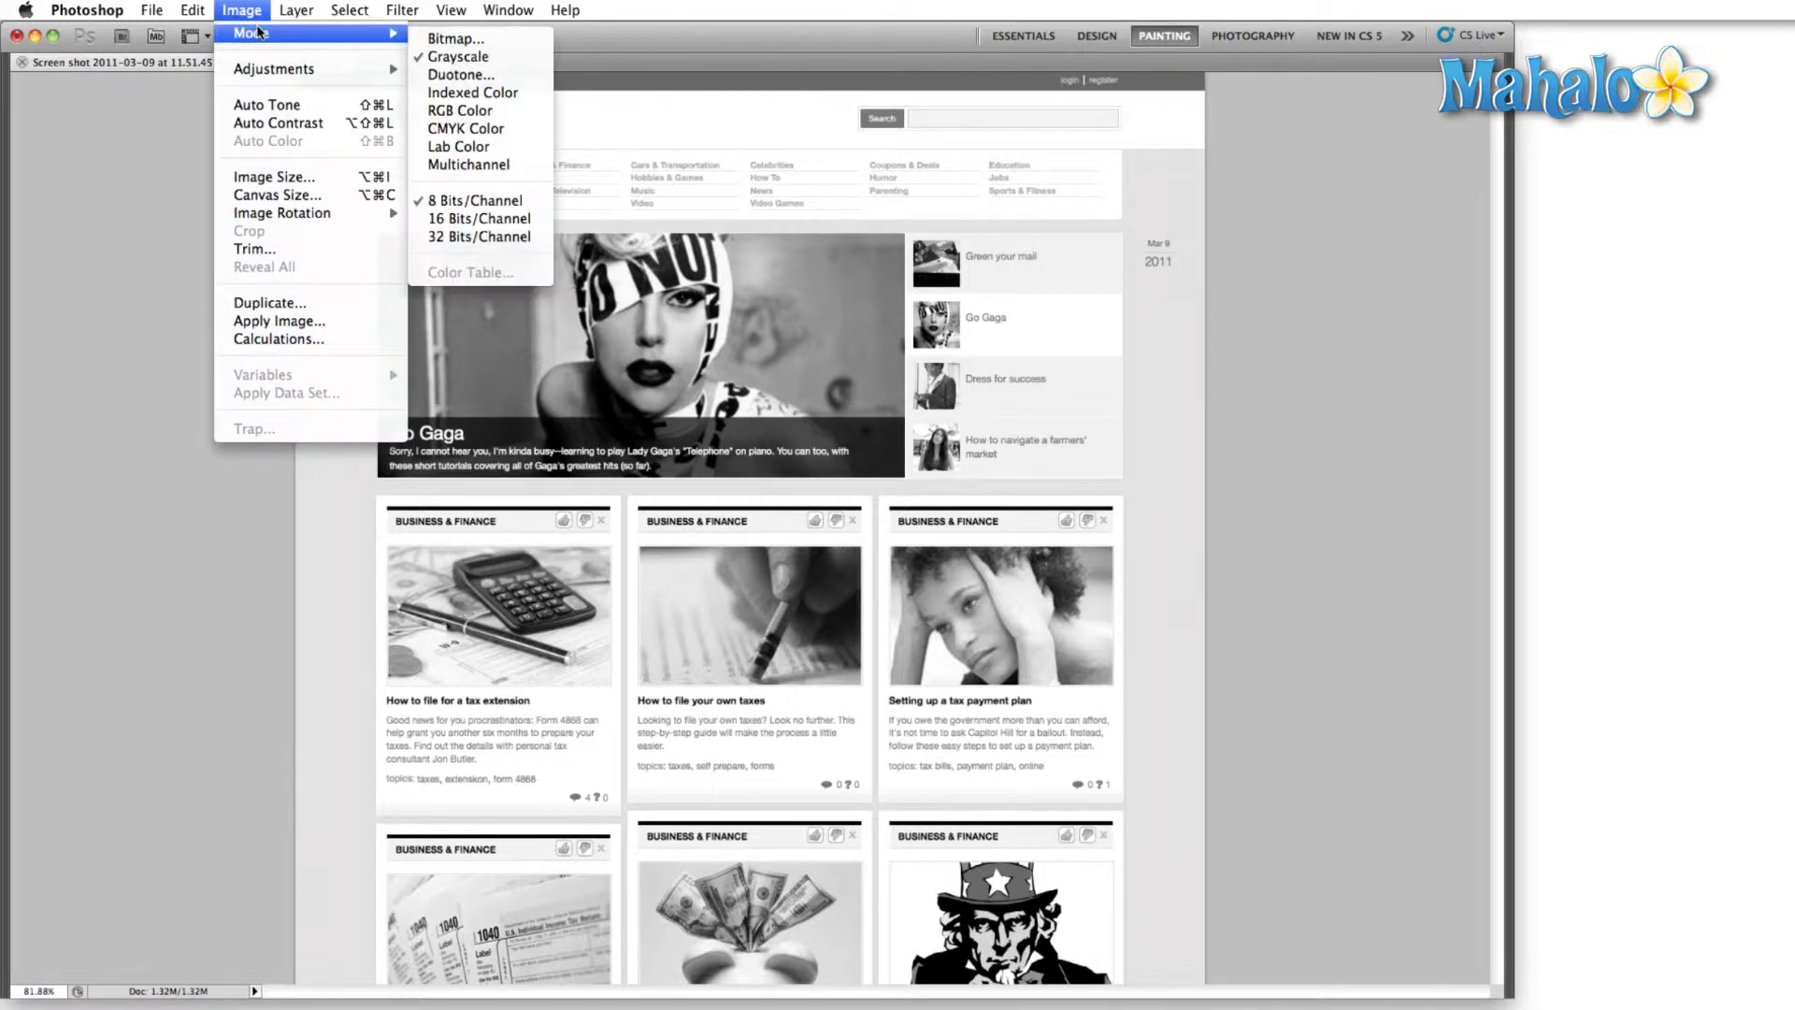
{"action": "left_click", "coordinate": [461, 41]}
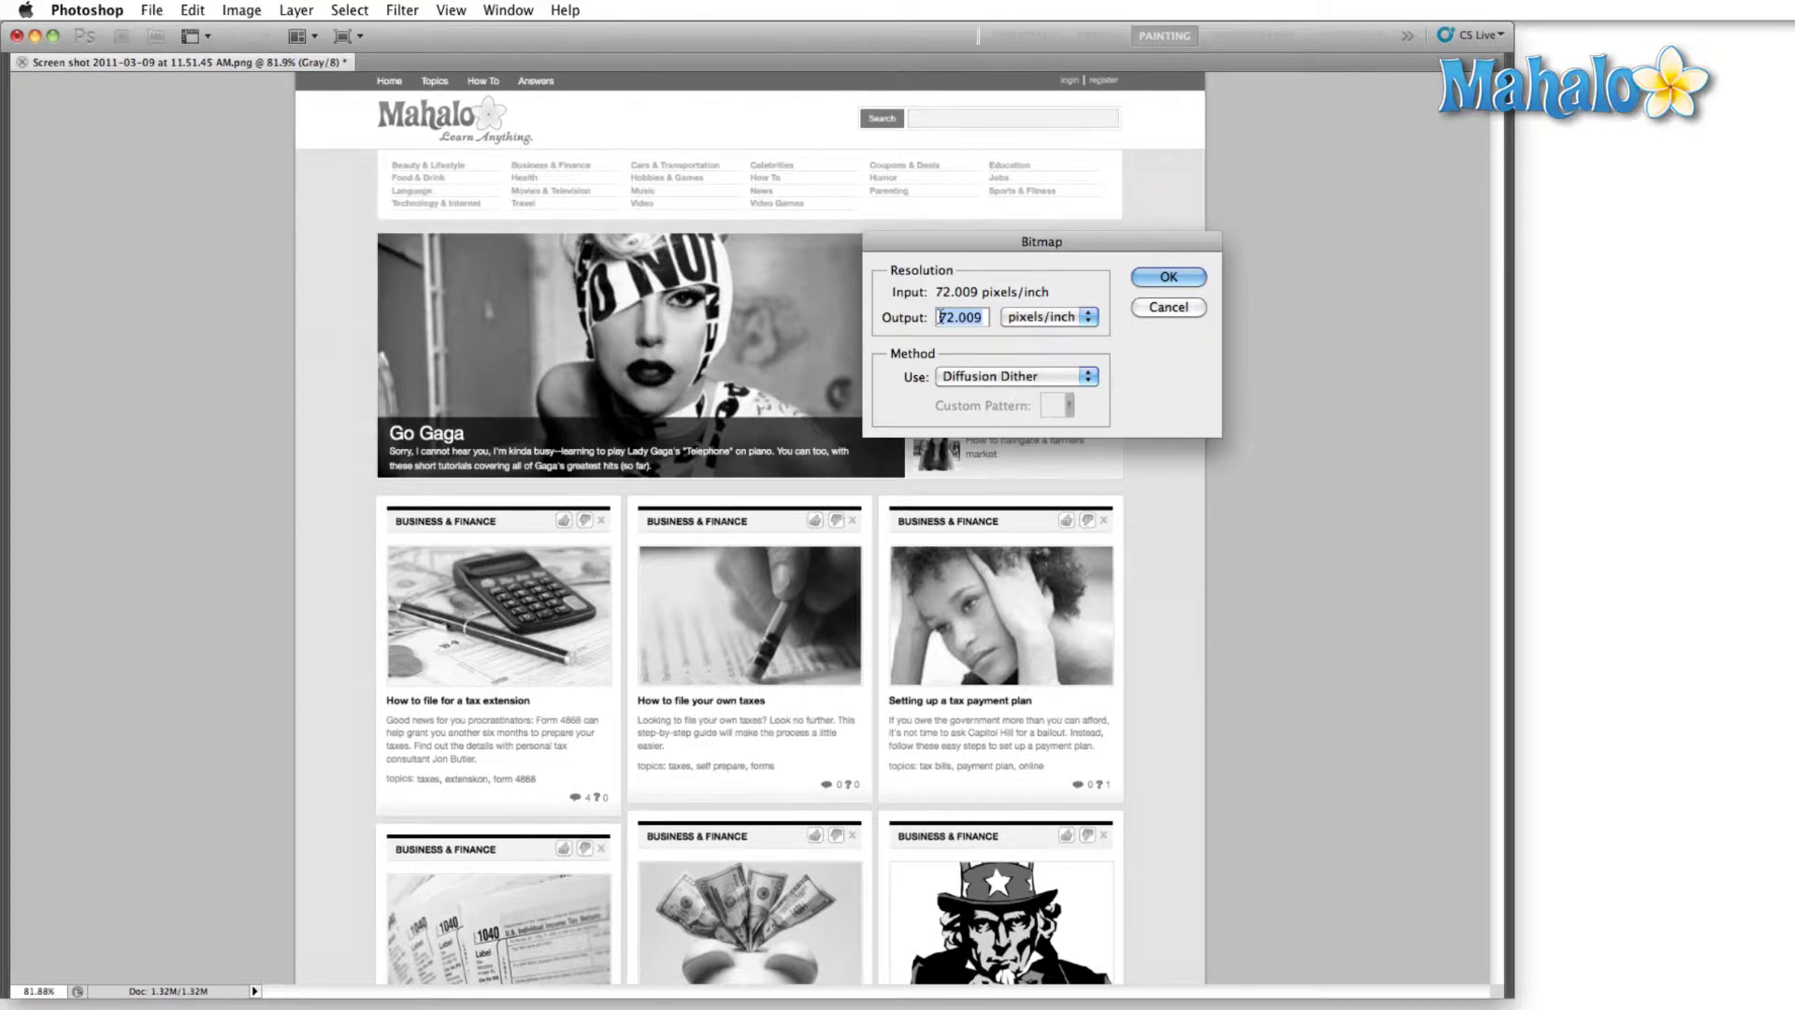
{"action": "left_click", "coordinate": [1159, 281]}
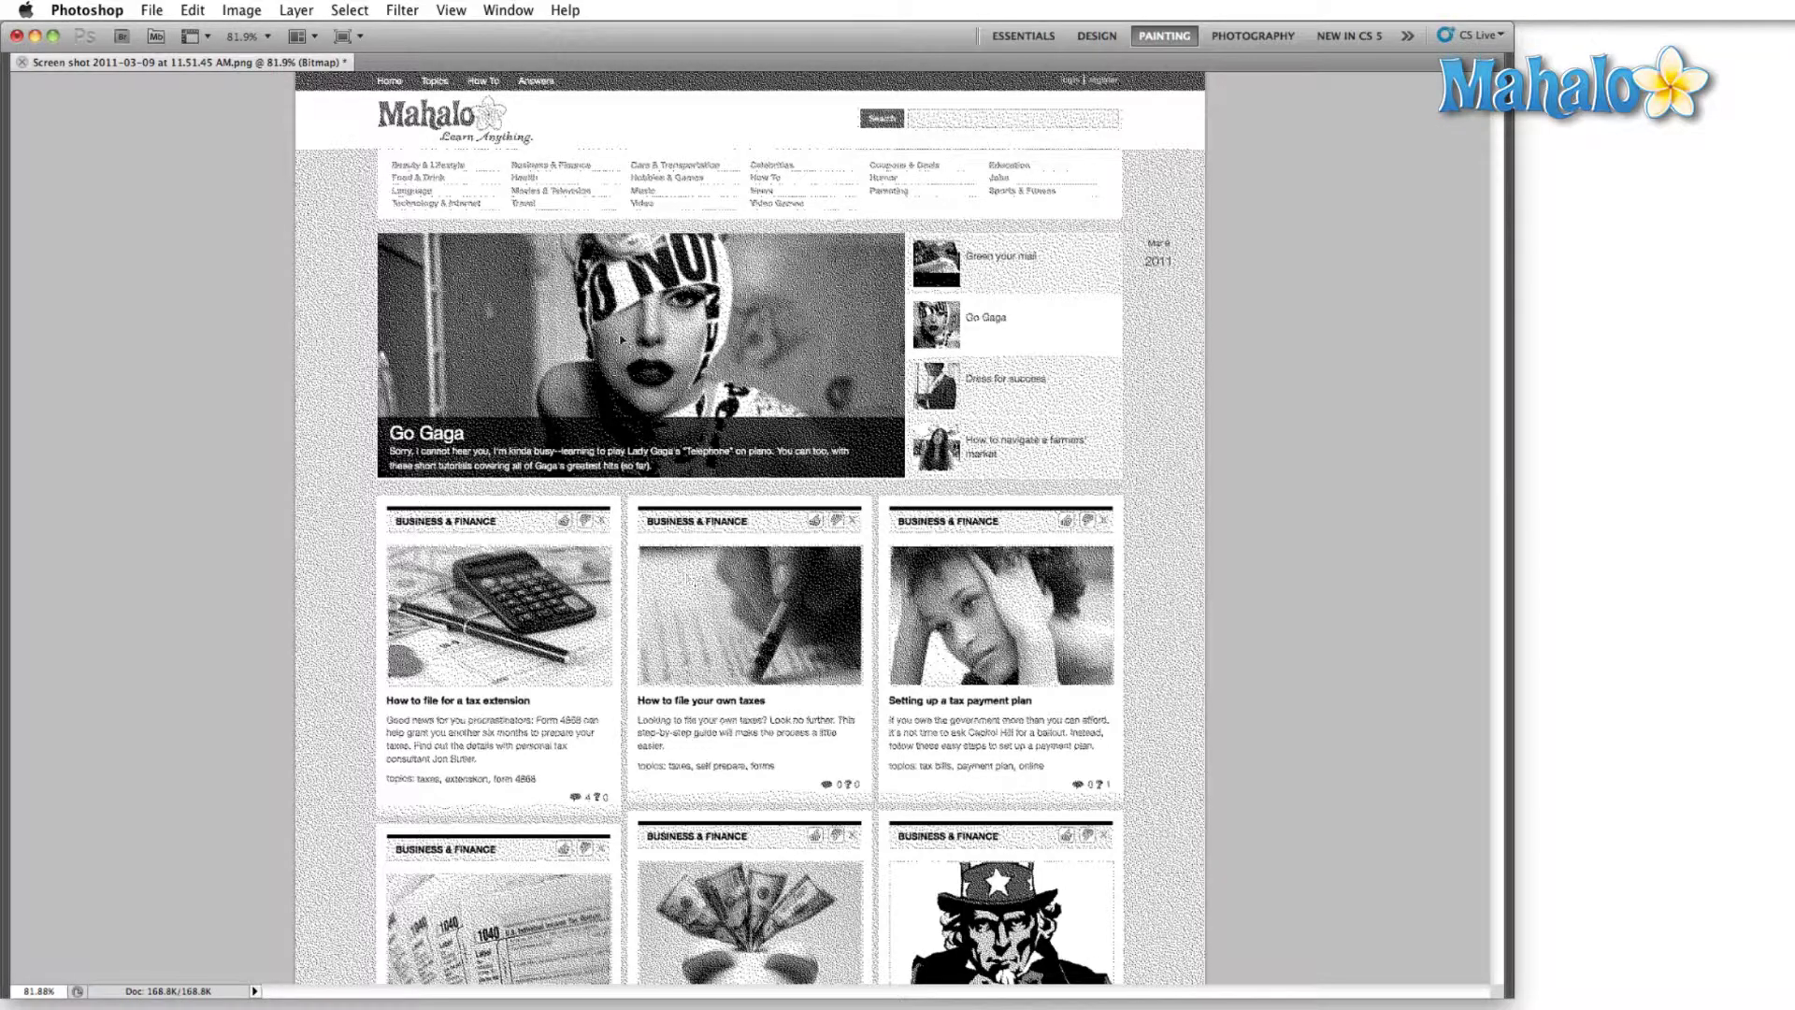
{"action": "scroll", "coordinate": [619, 338], "scroll_direction": "up", "scroll_amount": 3}
{"action": "scroll", "coordinate": [620, 339], "scroll_direction": "up", "scroll_amount": 2}
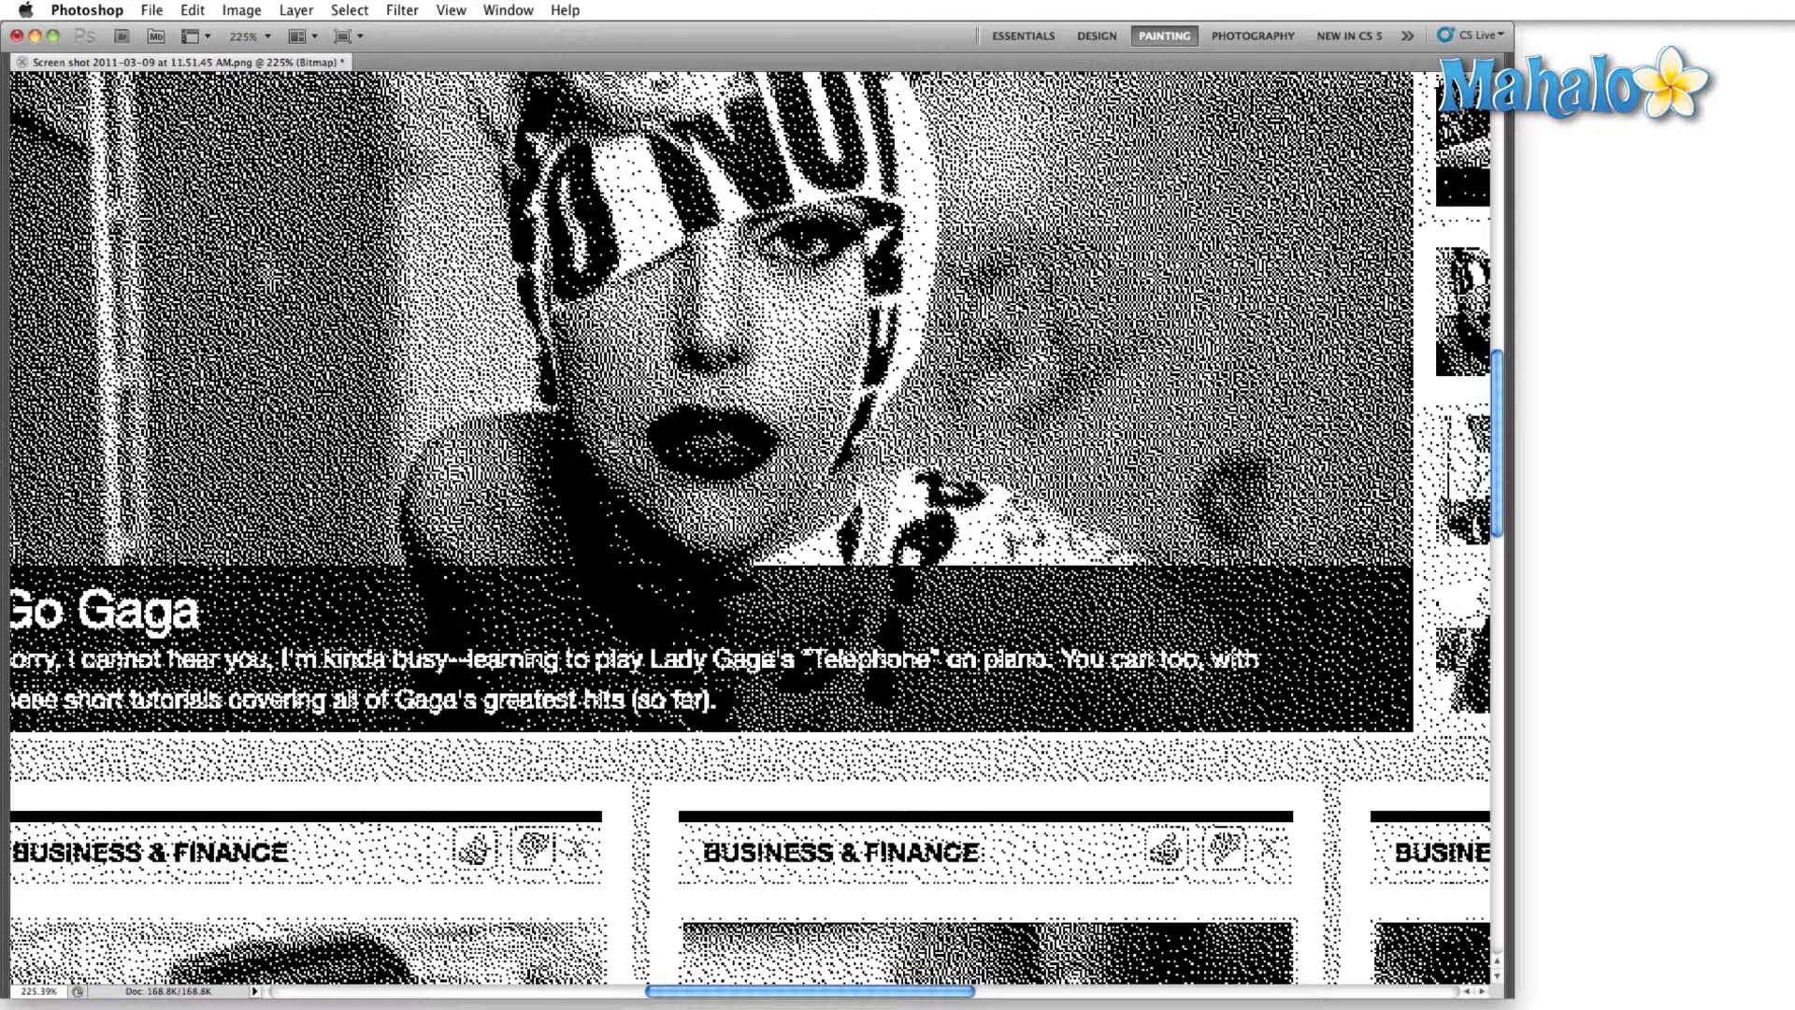
{"action": "scroll", "coordinate": [625, 458], "scroll_direction": "up", "scroll_amount": 3}
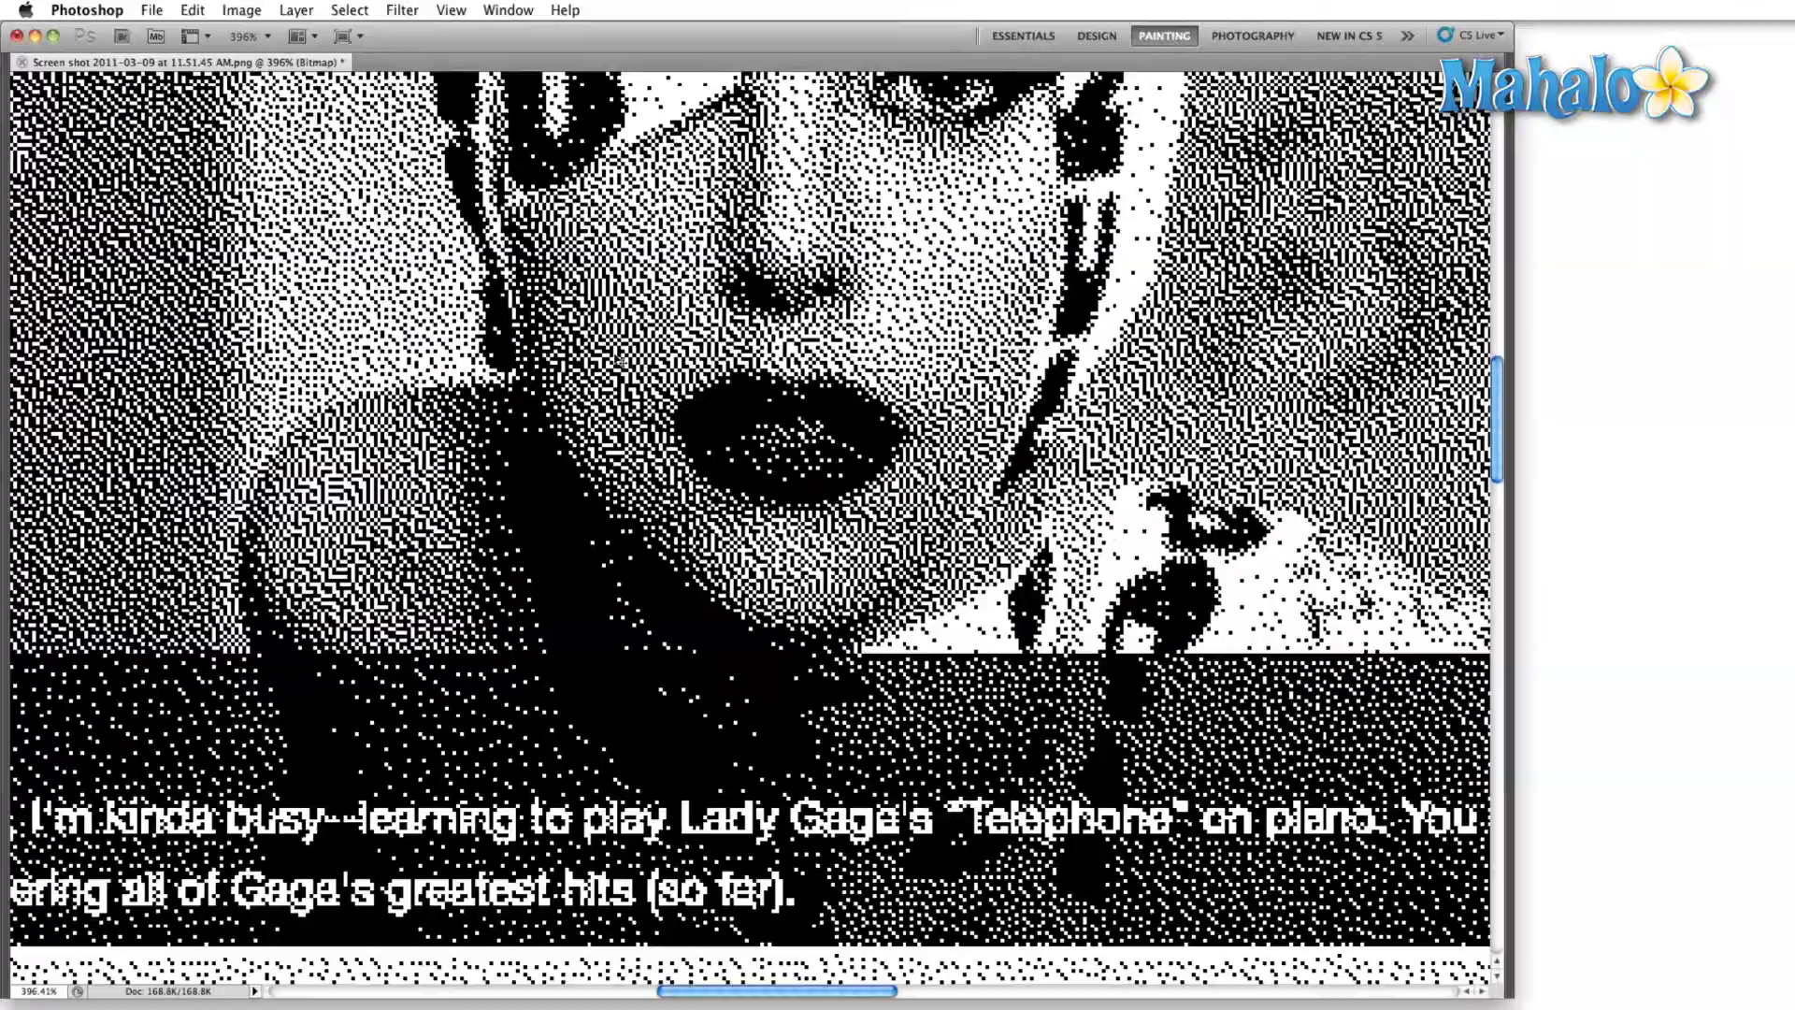
{"action": "scroll", "coordinate": [619, 363], "scroll_direction": "up", "scroll_amount": 2}
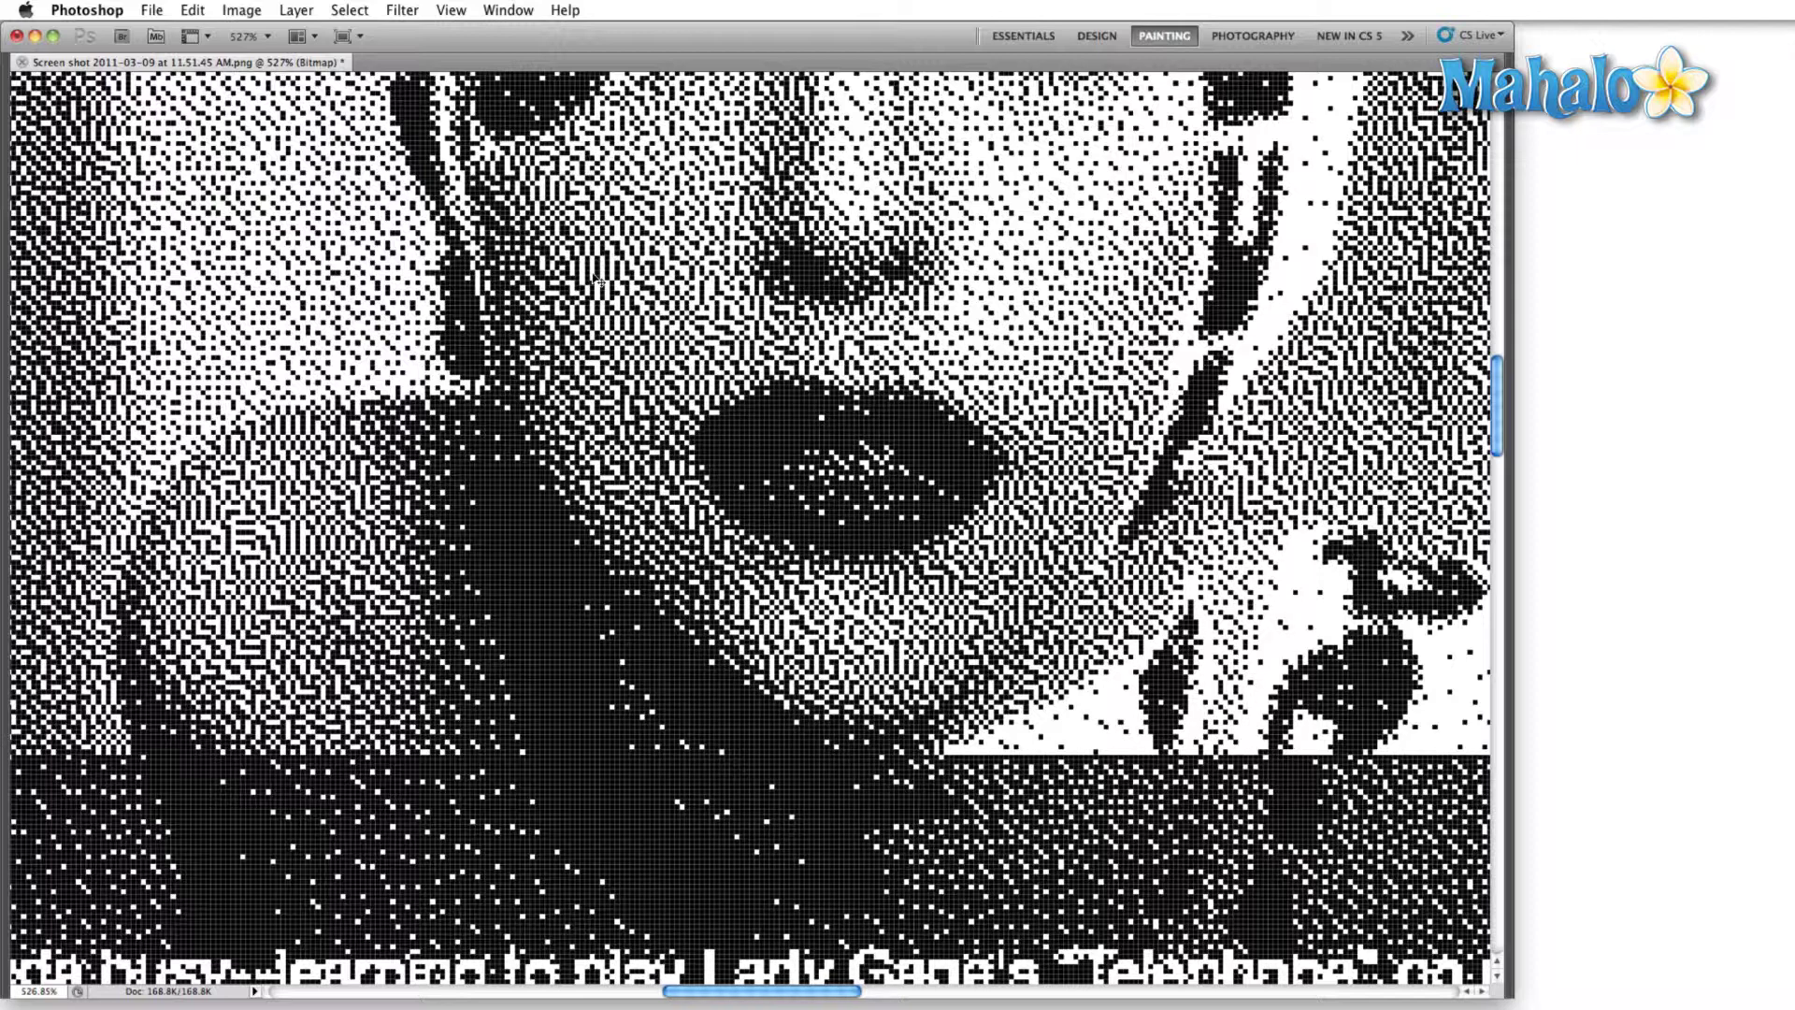
{"action": "scroll", "coordinate": [764, 324], "scroll_direction": "down", "scroll_amount": 5}
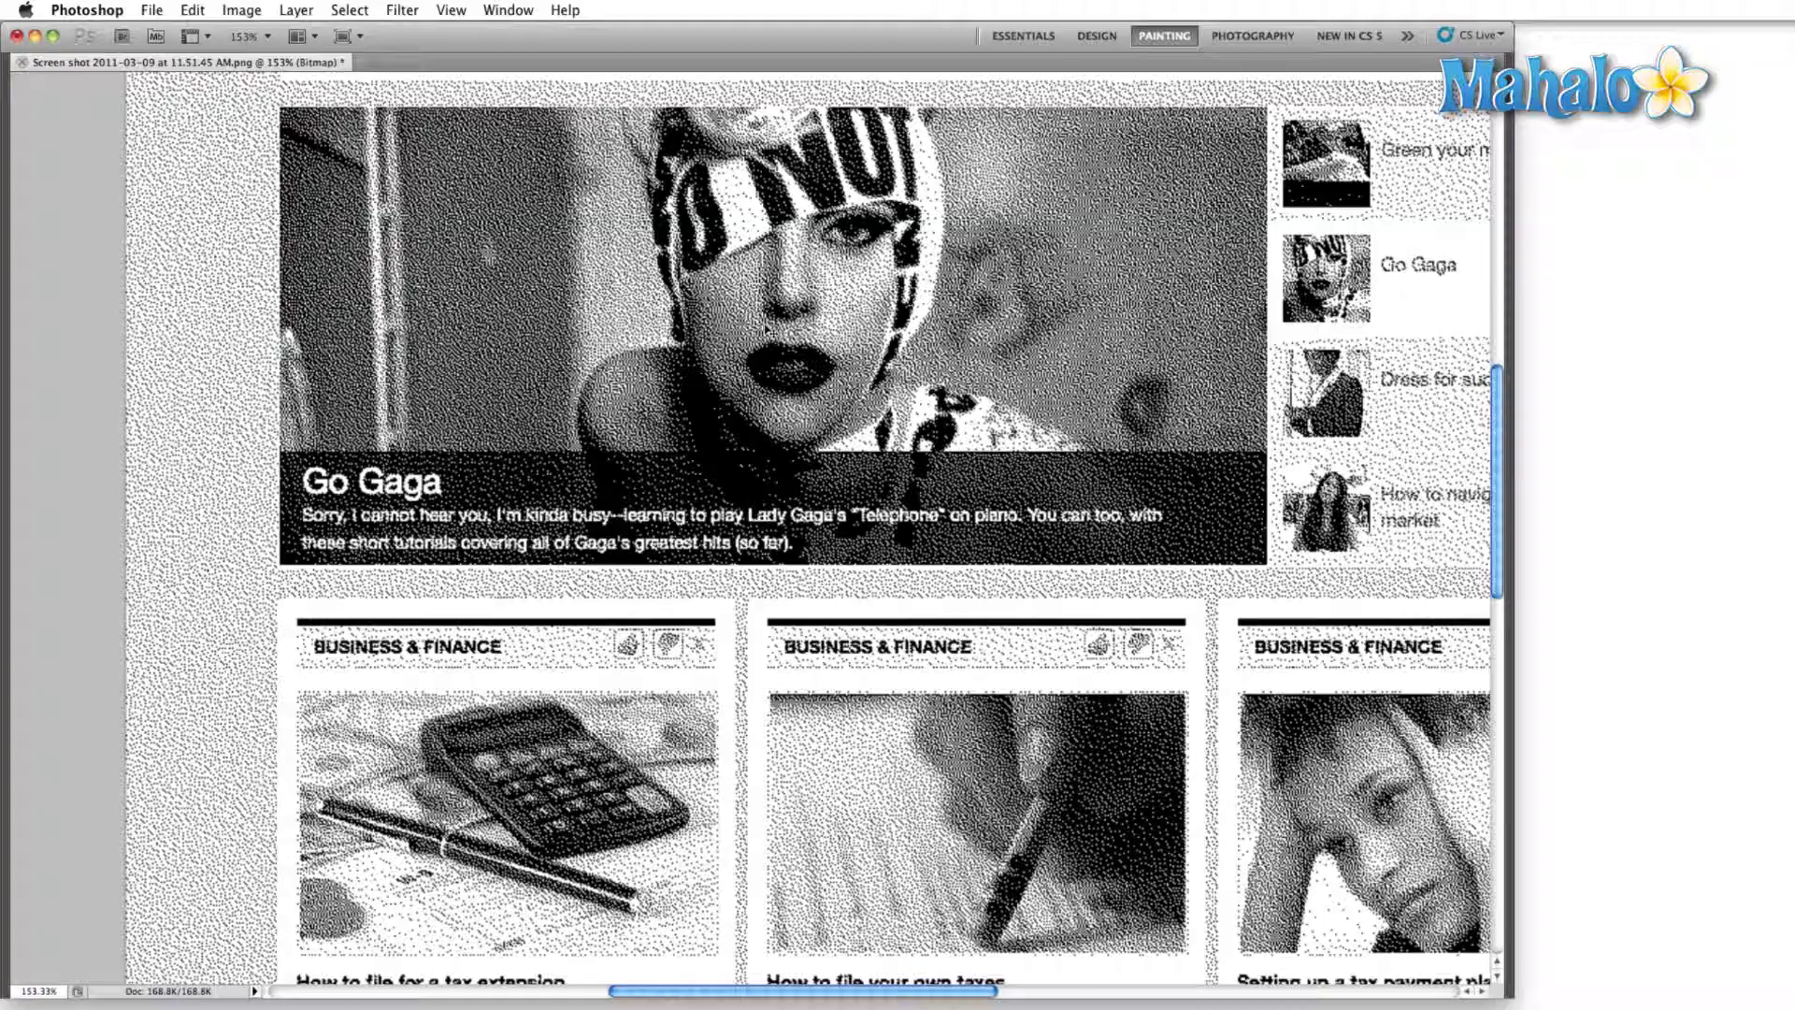
{"action": "scroll", "coordinate": [766, 328], "scroll_direction": "down", "scroll_amount": 2}
{"action": "scroll", "coordinate": [767, 329], "scroll_direction": "down", "scroll_amount": 2}
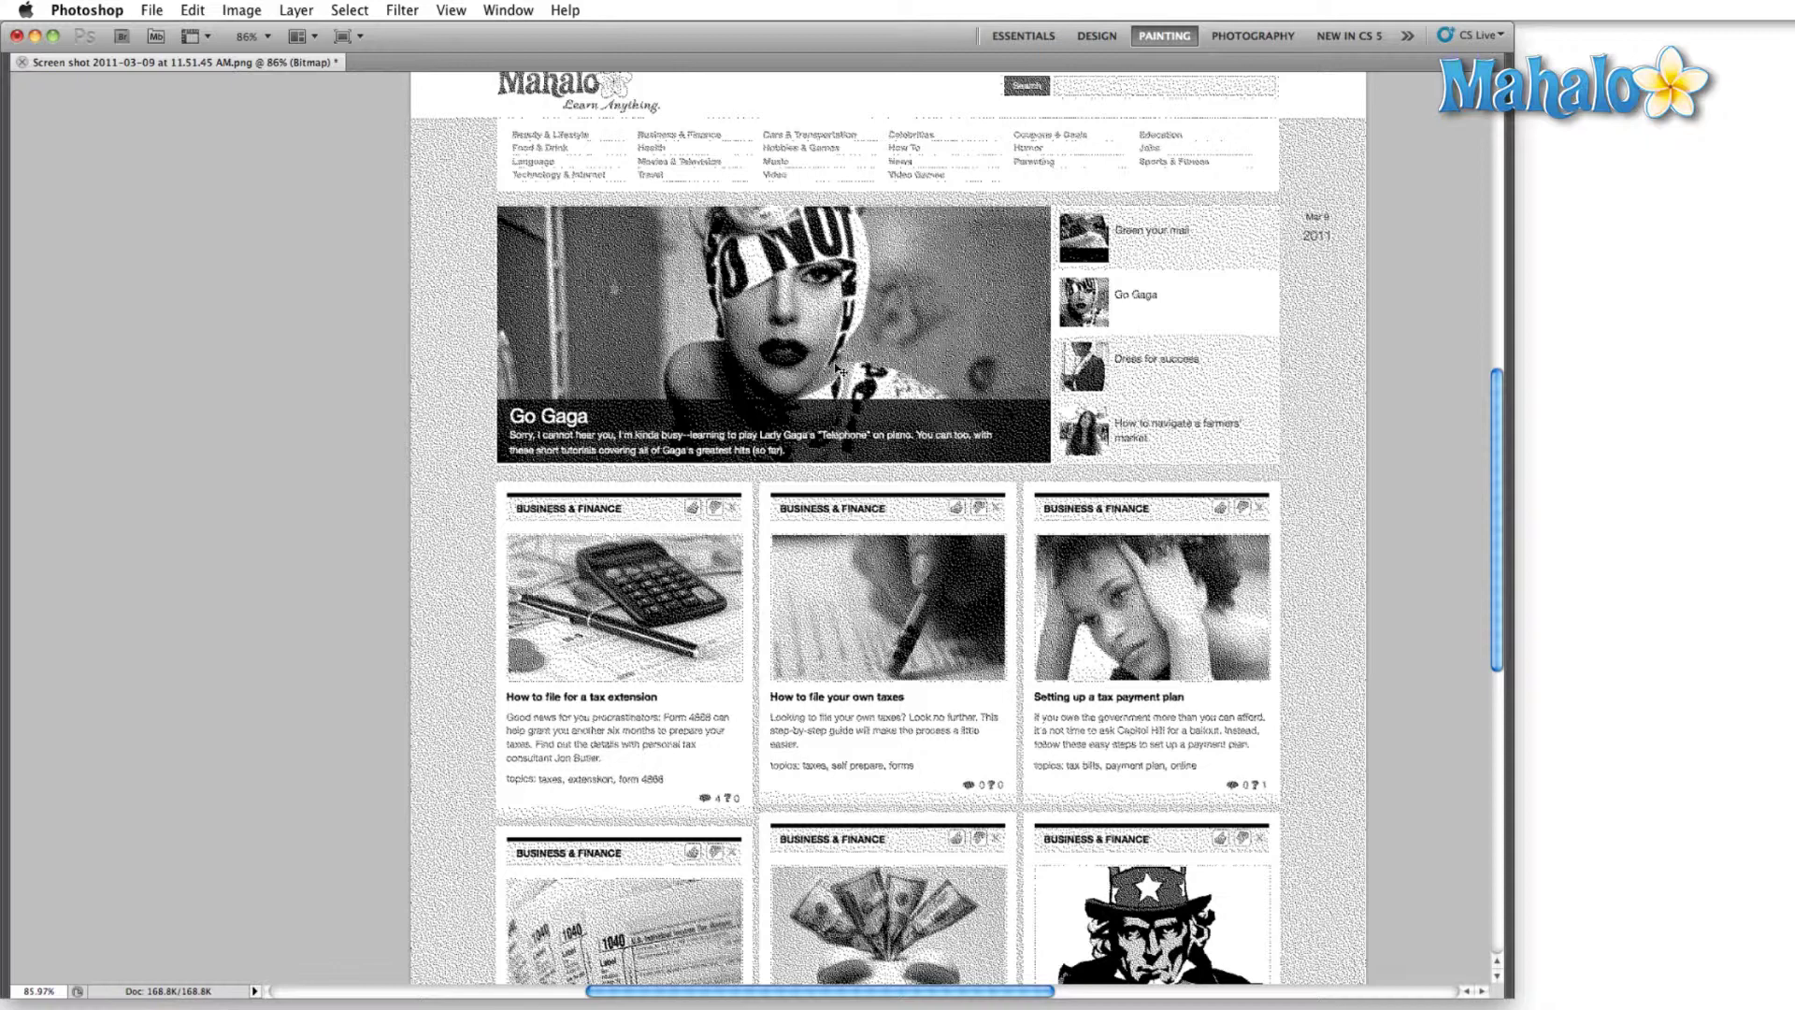
{"action": "key", "text": "ctrl+alt+z"}
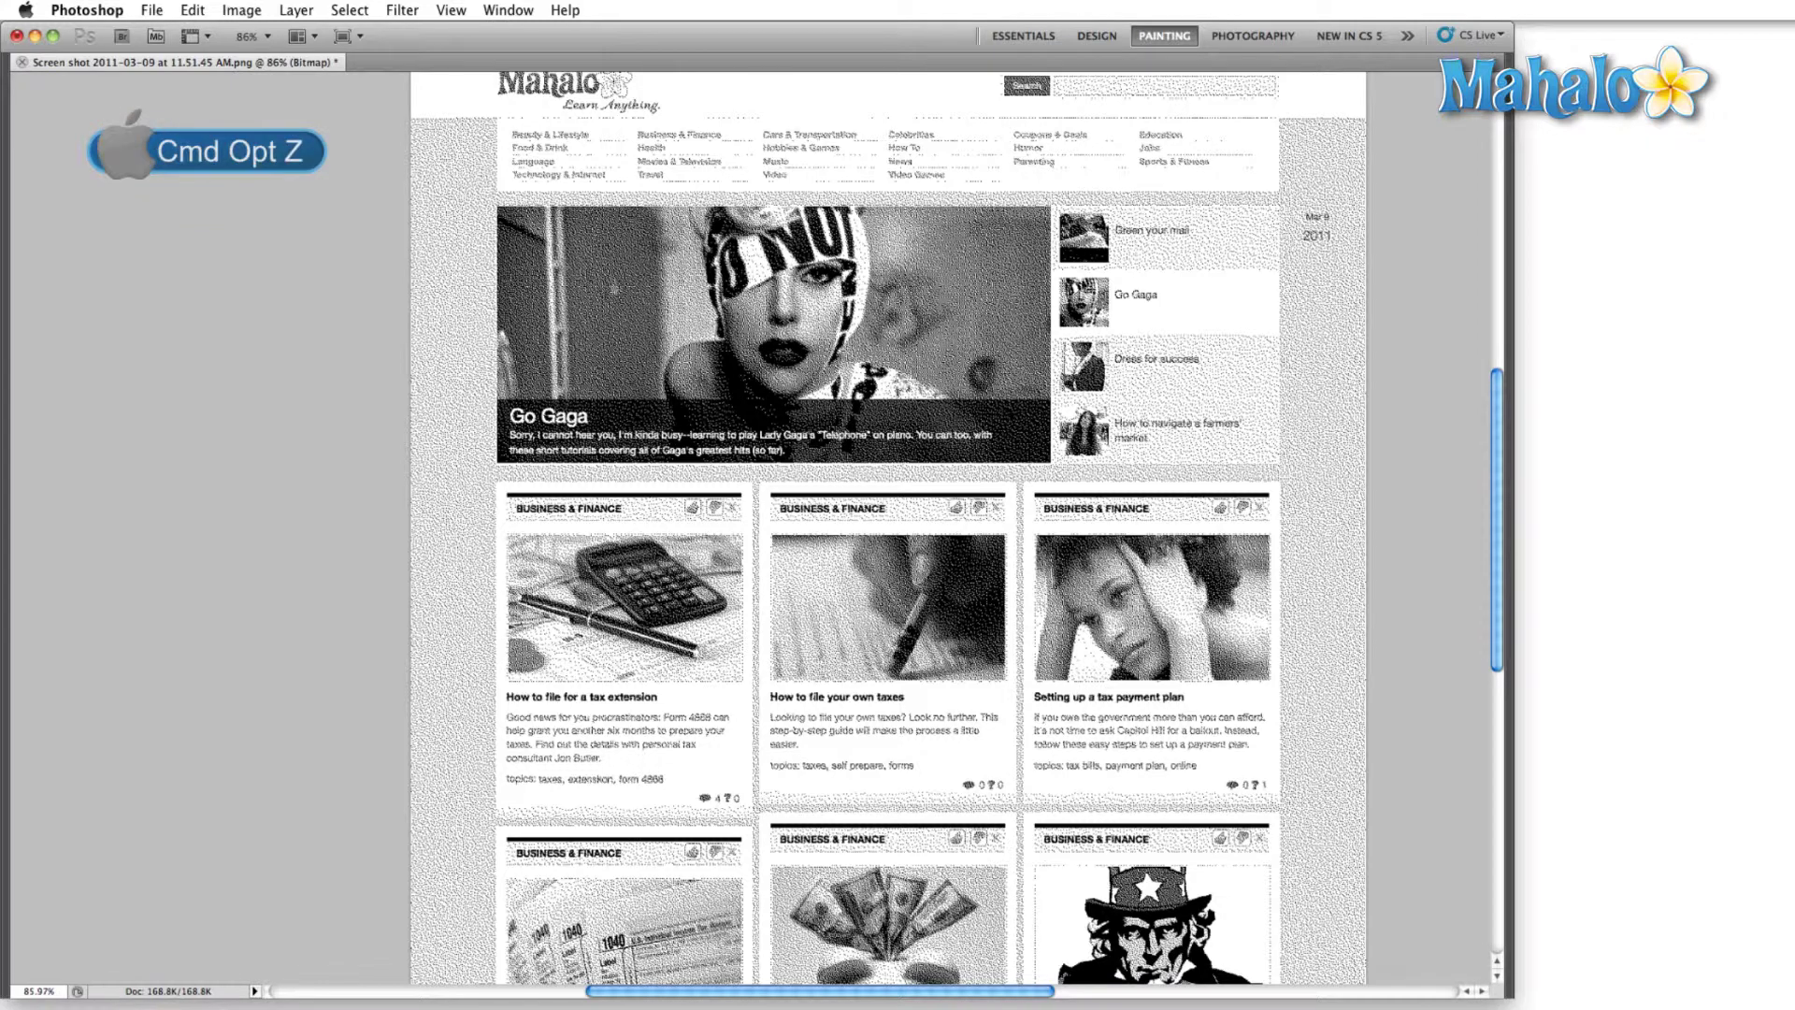
- Undo back to the colour original and draw a crop box around the Go Gaga banner
{"action": "key", "text": "ctrl+alt+z"}
{"action": "key", "text": "ctrl+alt+z"}
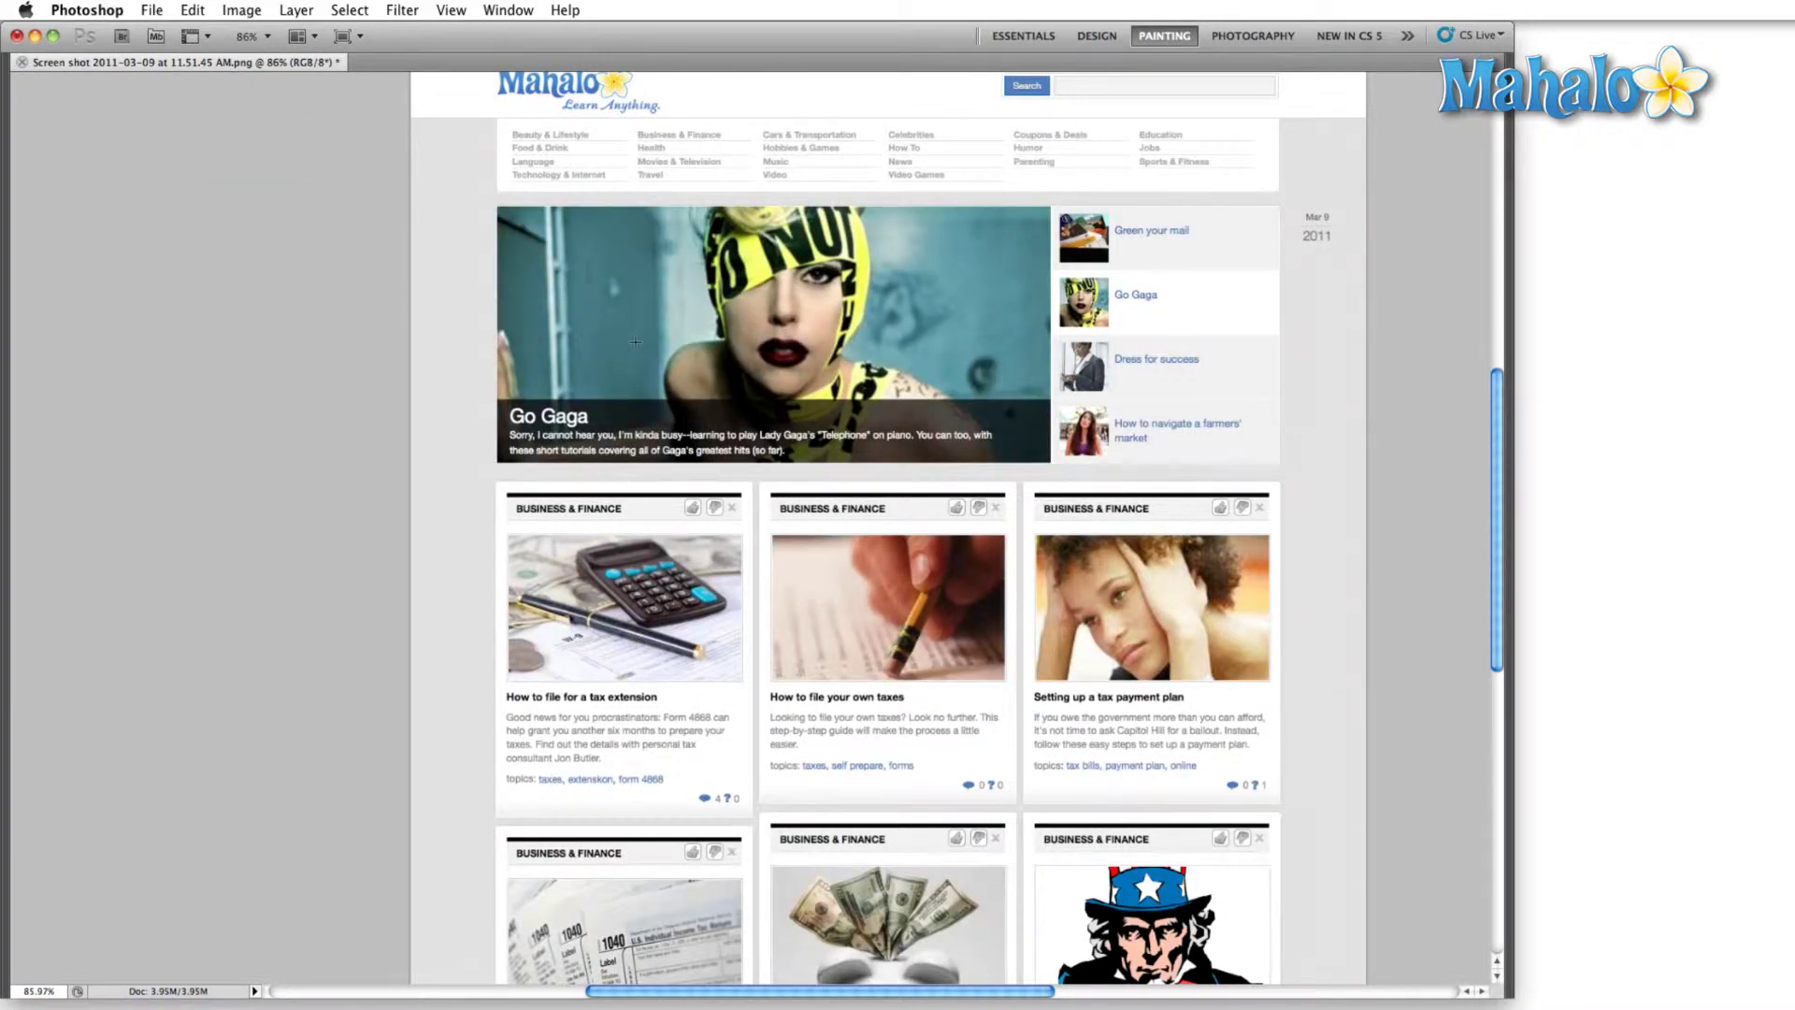
{"action": "key", "text": "c"}
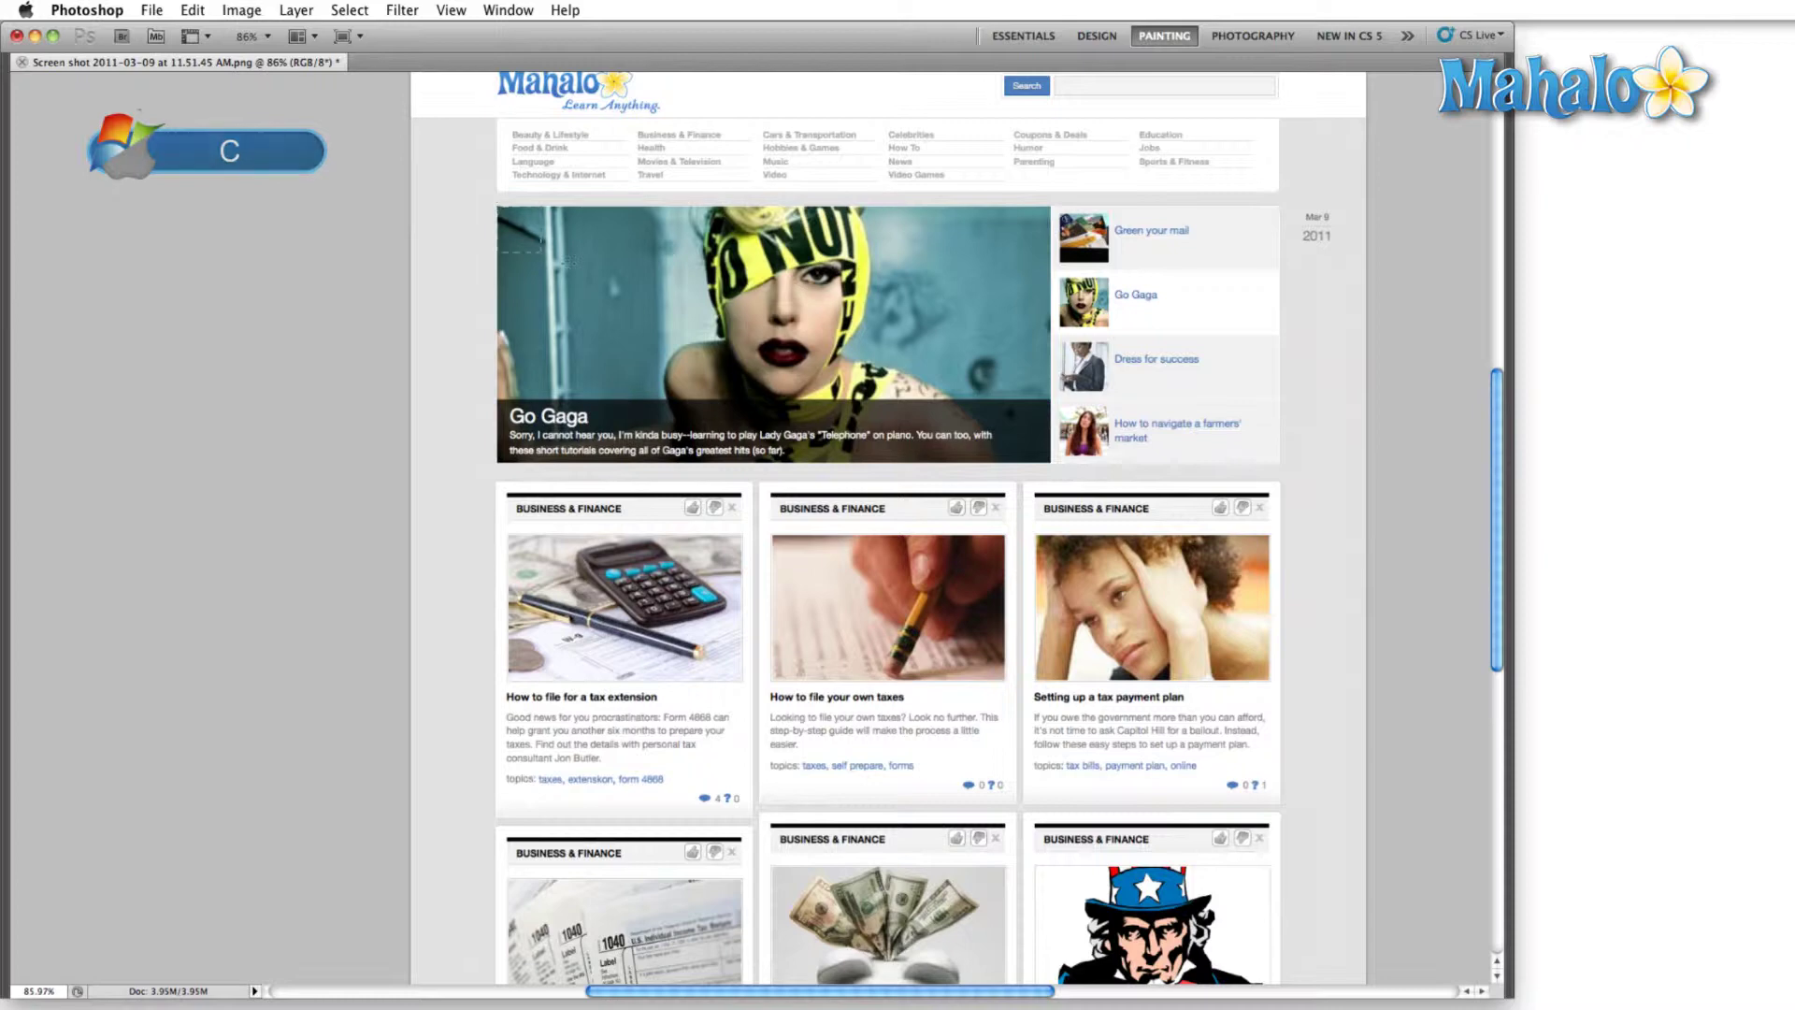
{"action": "mouse_move", "coordinate": [496, 204]}
{"action": "left_mouse_down"}
{"action": "mouse_move", "coordinate": [952, 412]}
{"action": "mouse_move", "coordinate": [1047, 400]}
{"action": "mouse_move", "coordinate": [985, 403]}
{"action": "mouse_move", "coordinate": [1045, 458]}
{"action": "left_mouse_up"}
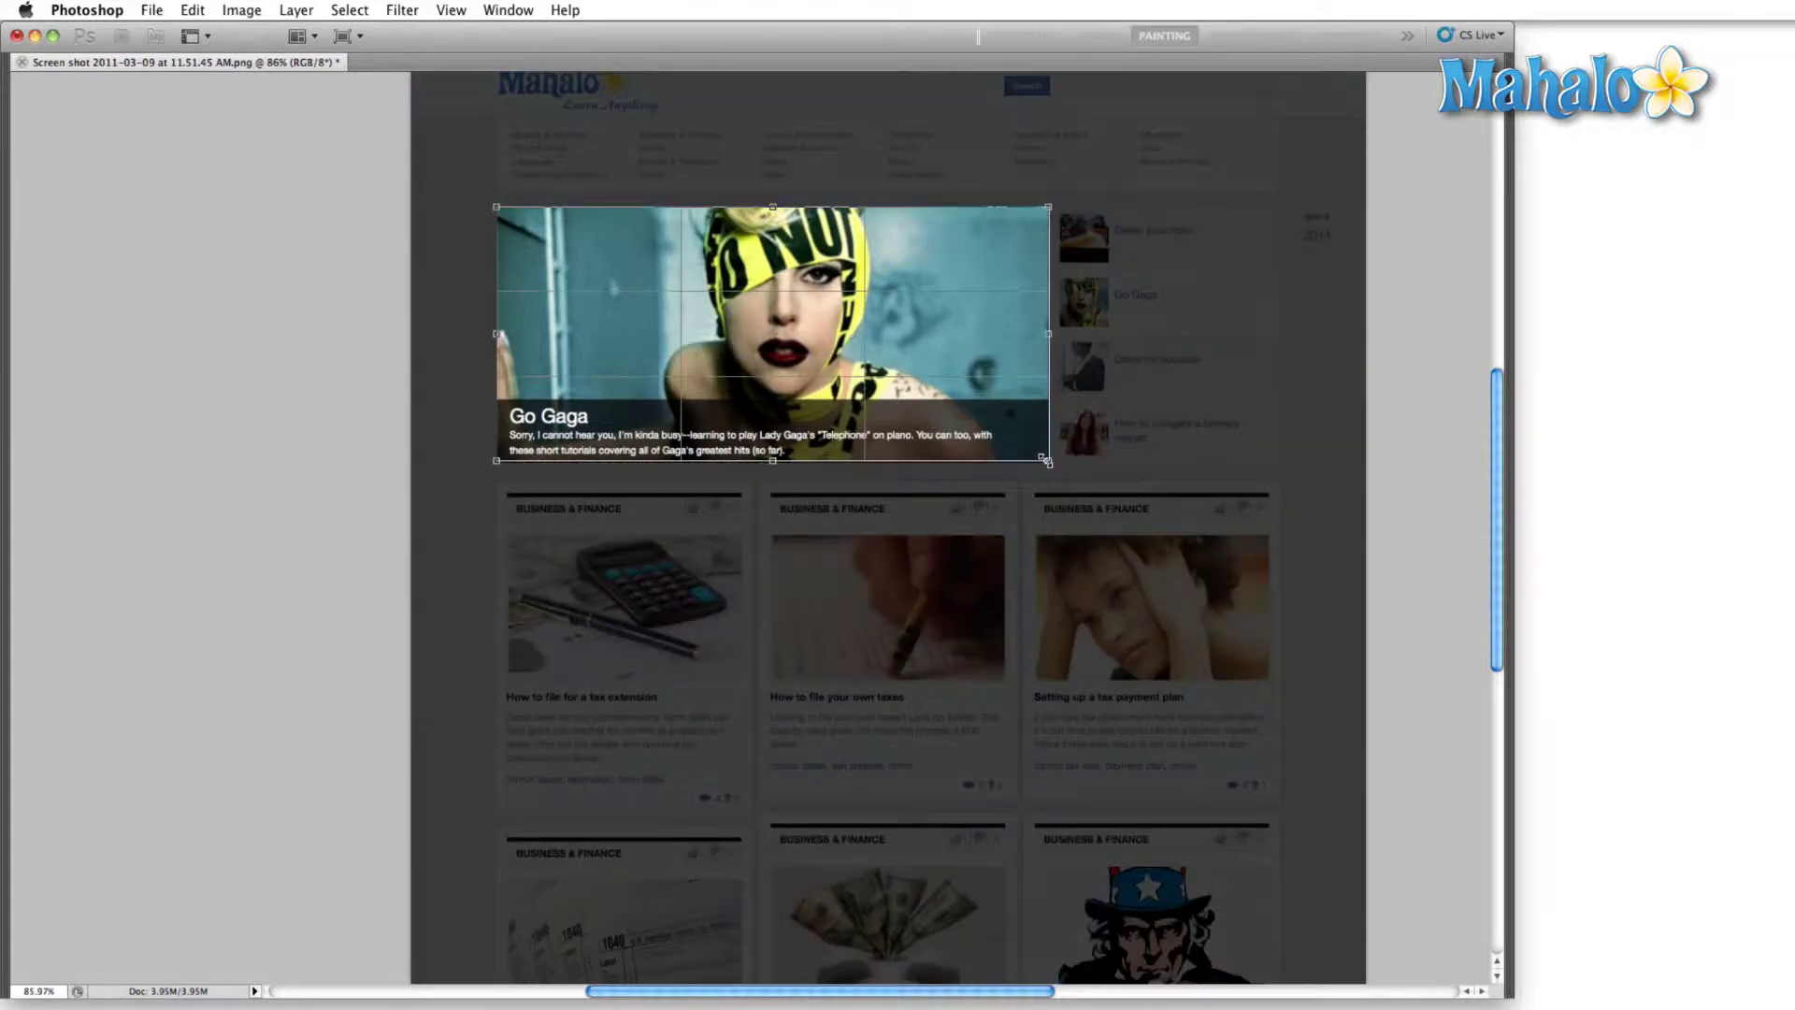
- Commit the crop so only the Go Gaga banner and caption remain
{"action": "key", "text": "KP_Enter"}
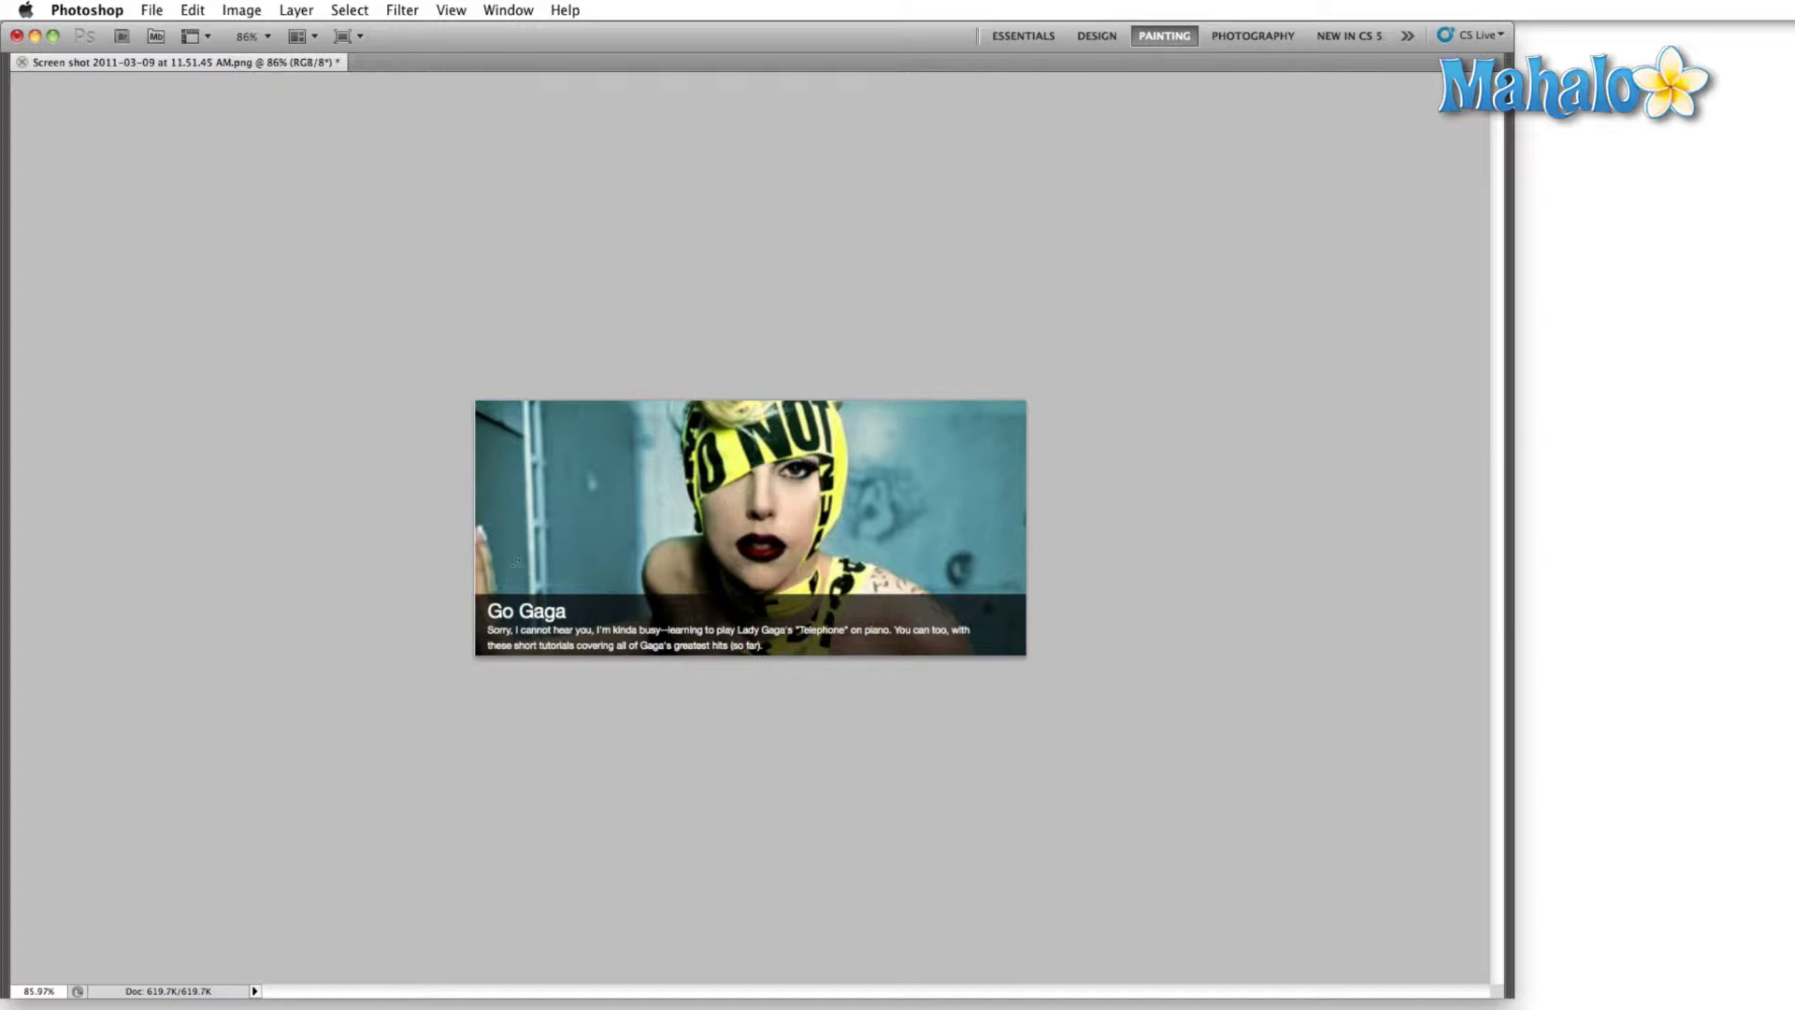
{"action": "scroll", "coordinate": [454, 333], "scroll_direction": "up", "scroll_amount": 3}
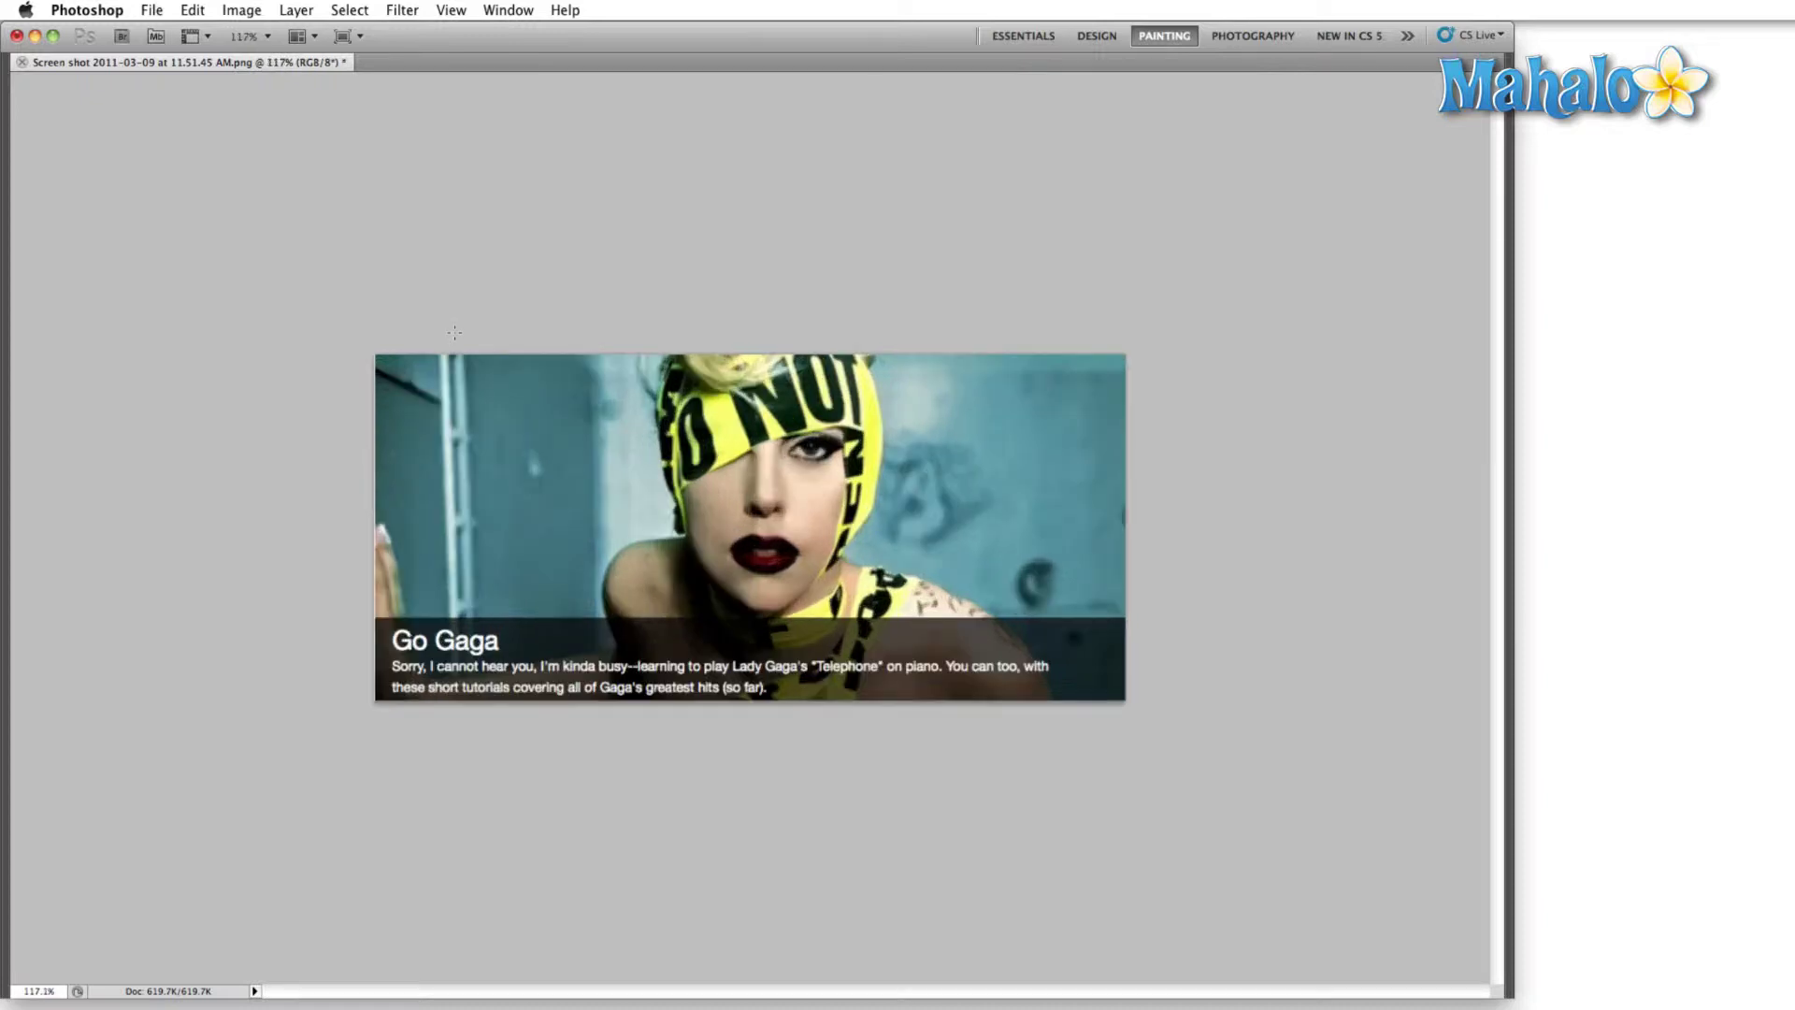
{"action": "key", "text": "super+Tab"}
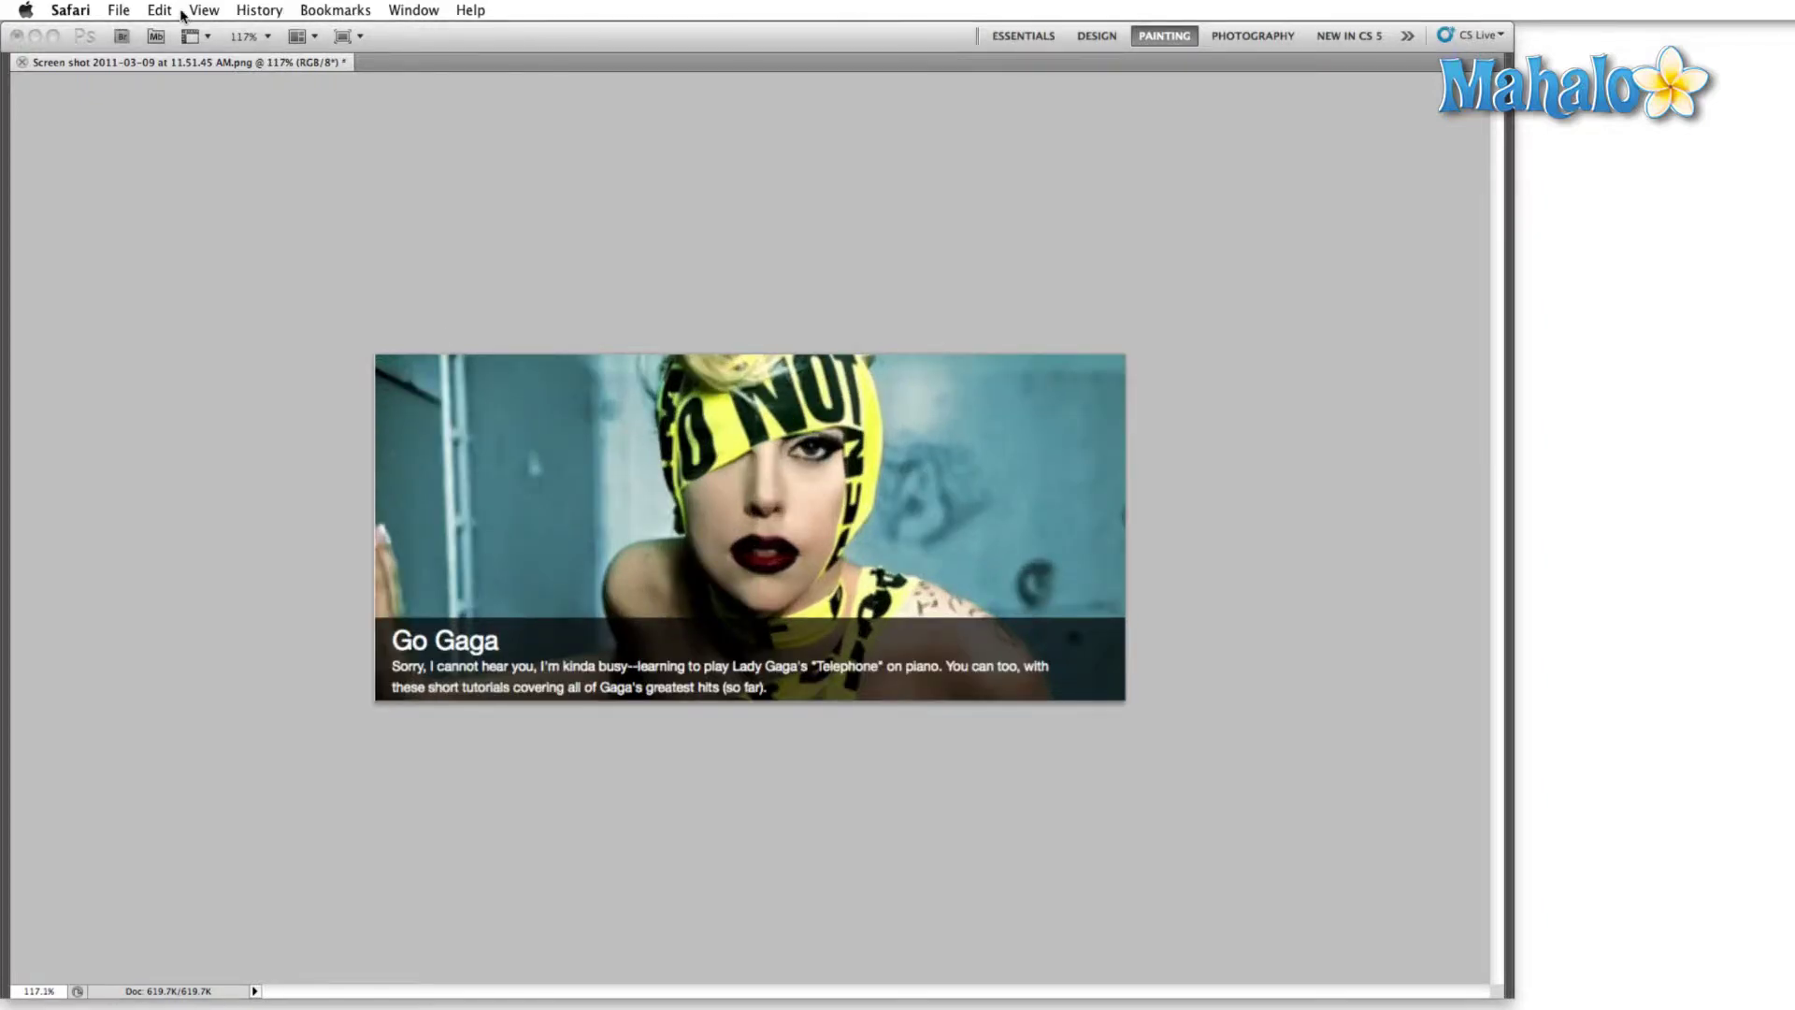
- Make the banner grayscale, discarding colour, and marquee a rectangle around the singer's face
{"action": "left_click", "coordinate": [183, 34]}
{"action": "left_click", "coordinate": [228, 11]}
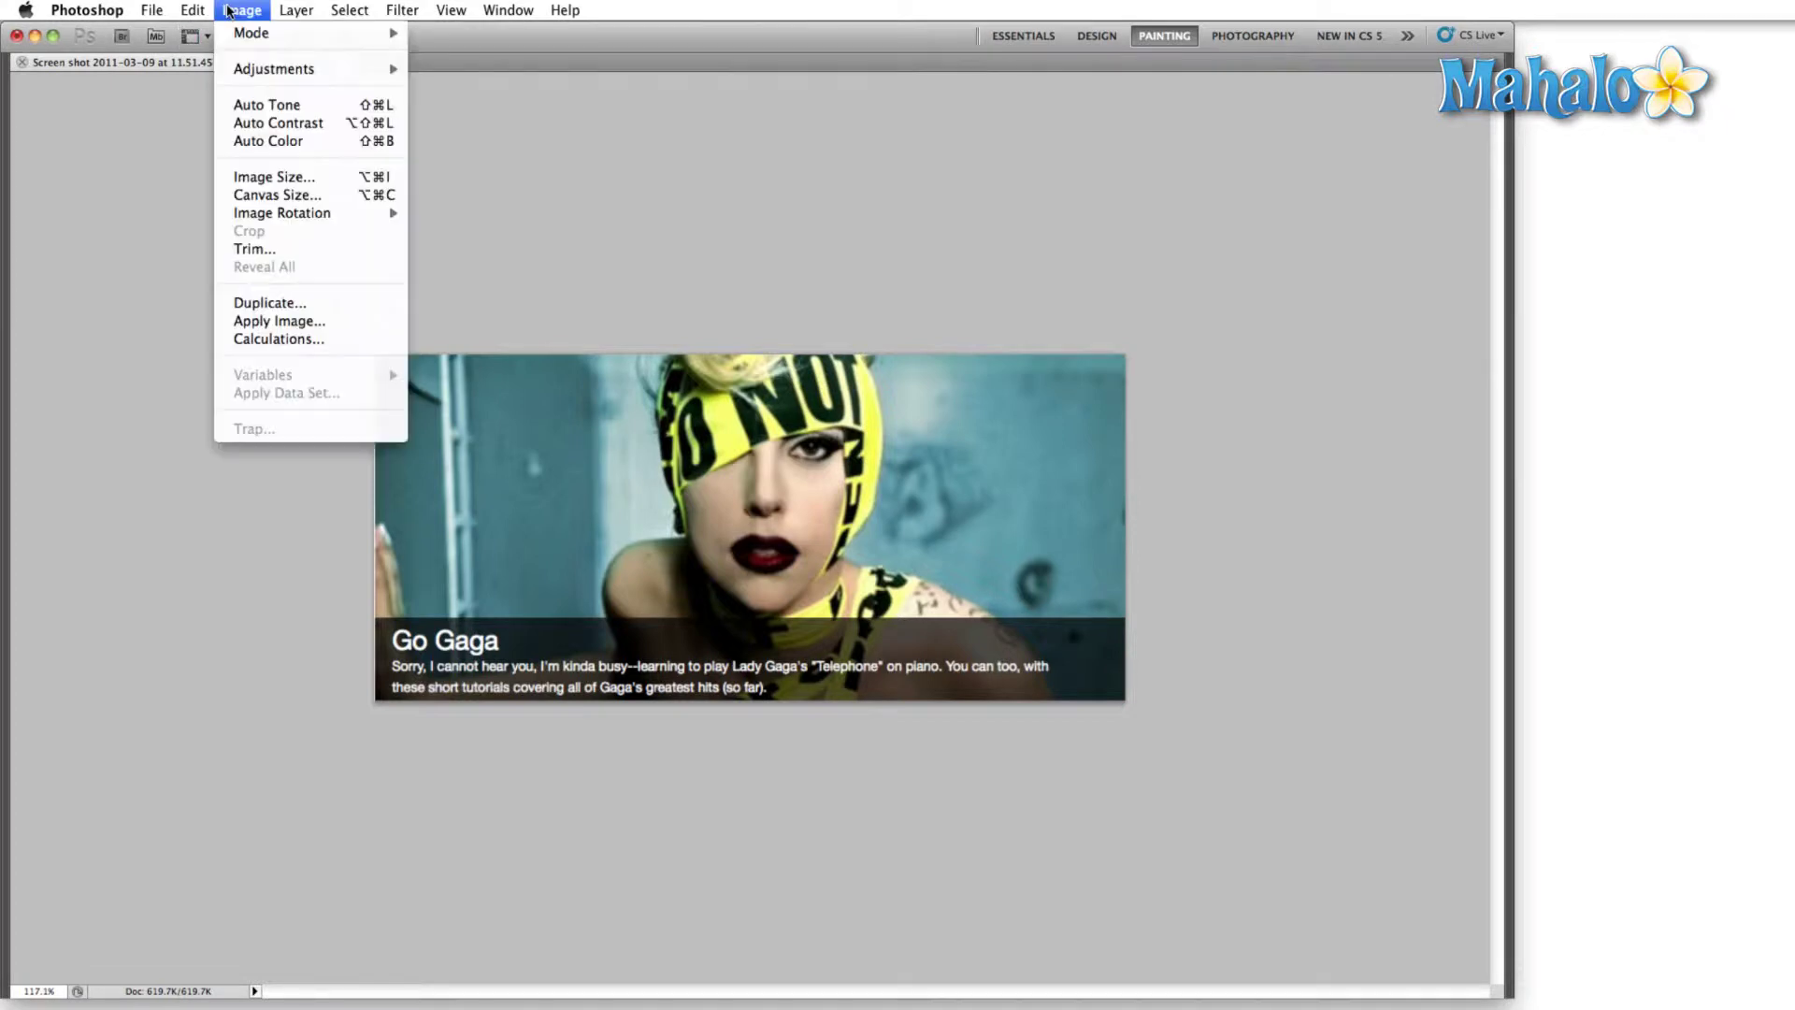
{"action": "mouse_move", "coordinate": [252, 32]}
{"action": "left_click", "coordinate": [512, 58]}
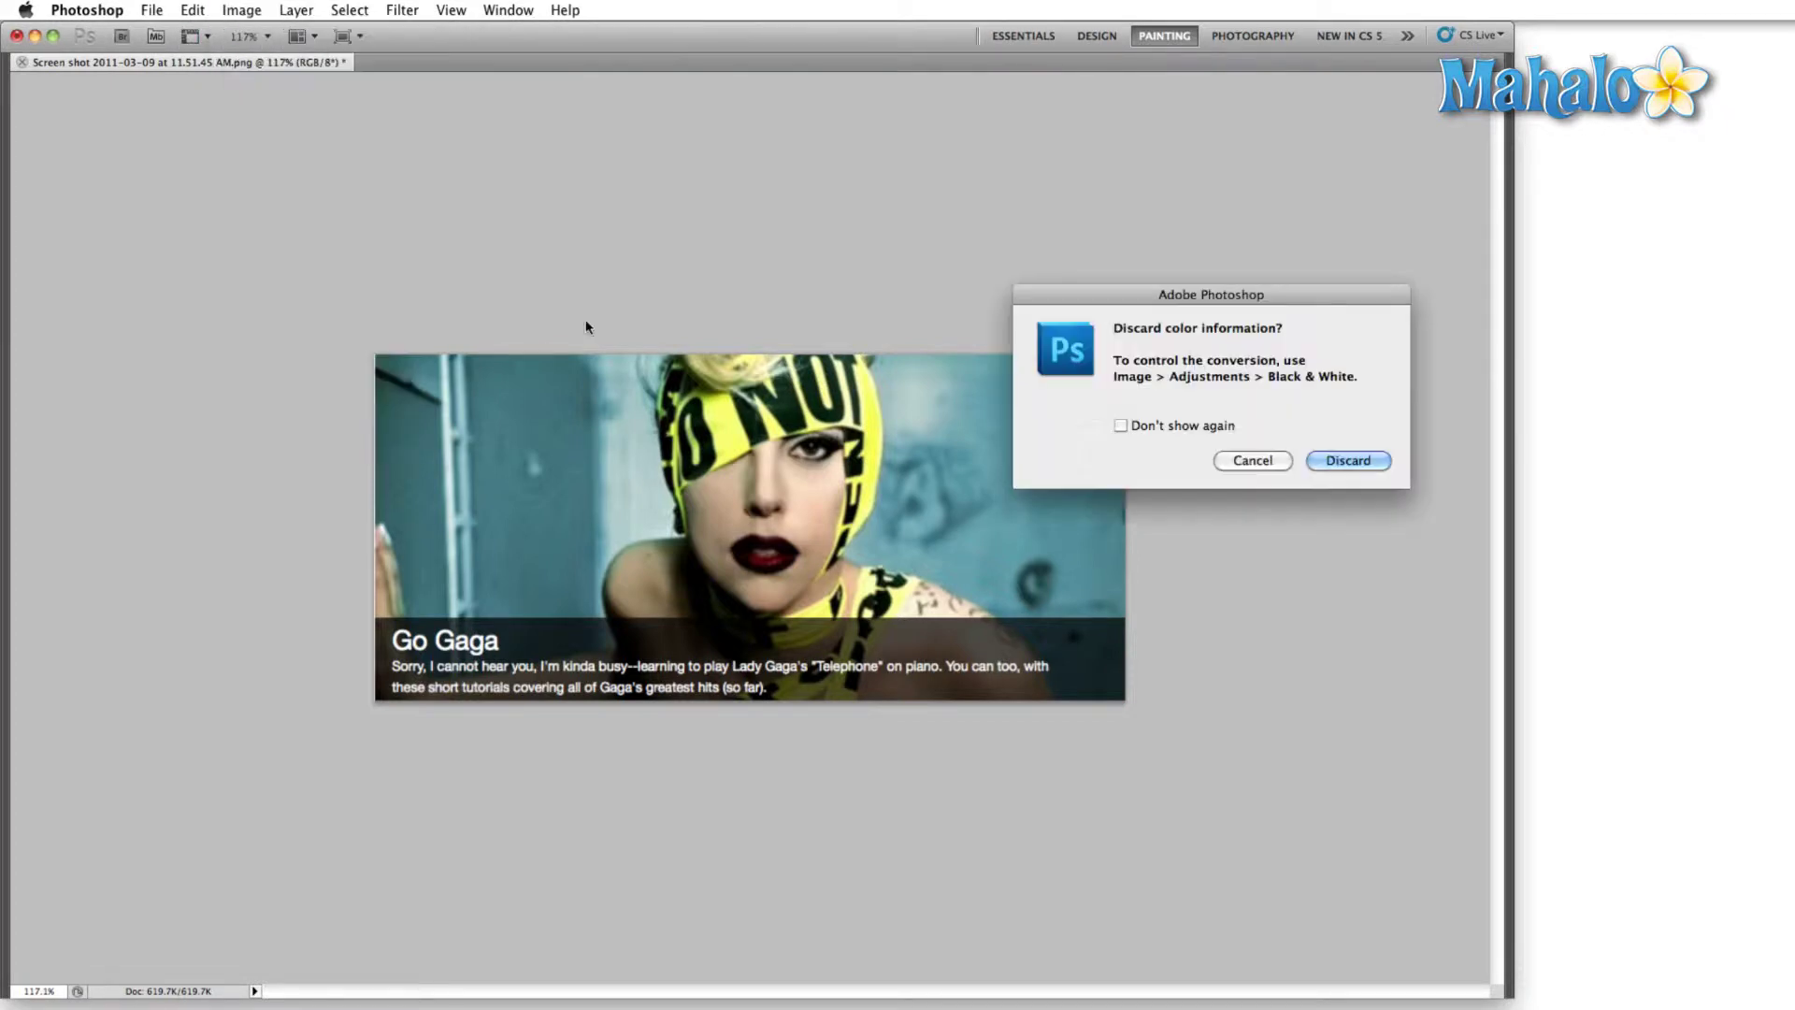
{"action": "left_click", "coordinate": [1349, 460]}
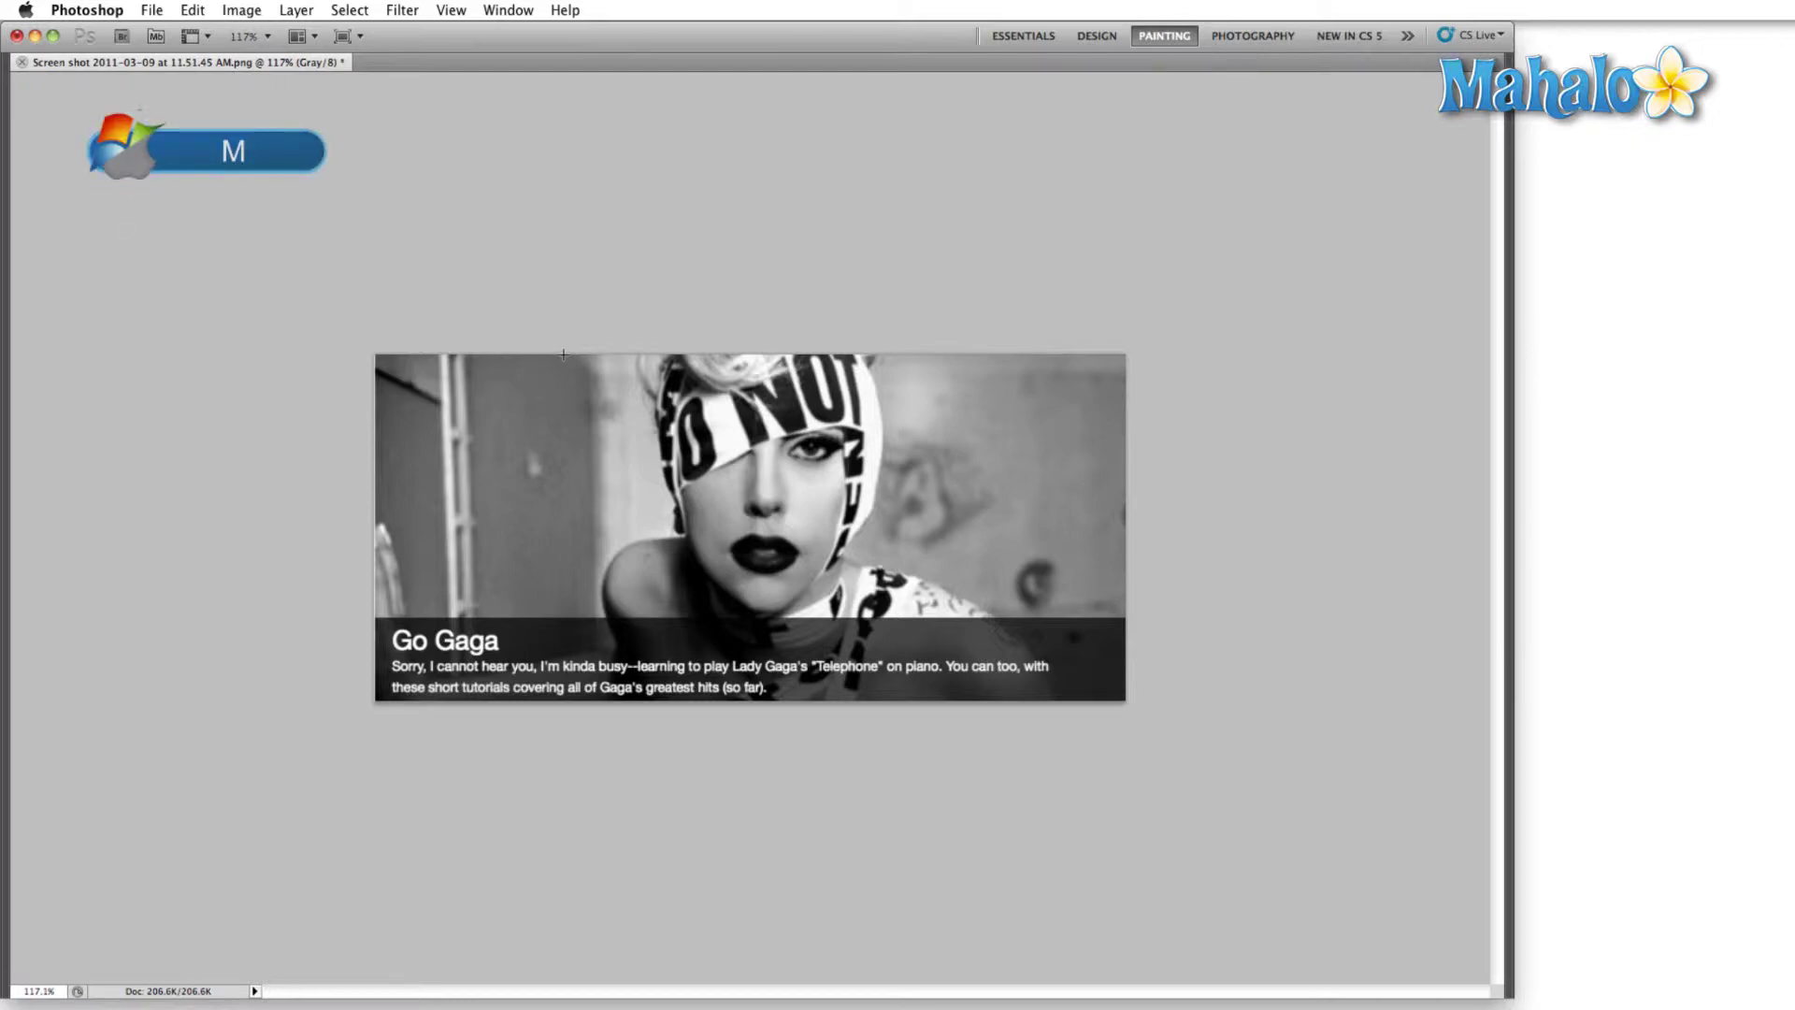
{"action": "left_click_drag", "start_coordinate": [563, 355], "coordinate": [976, 613]}
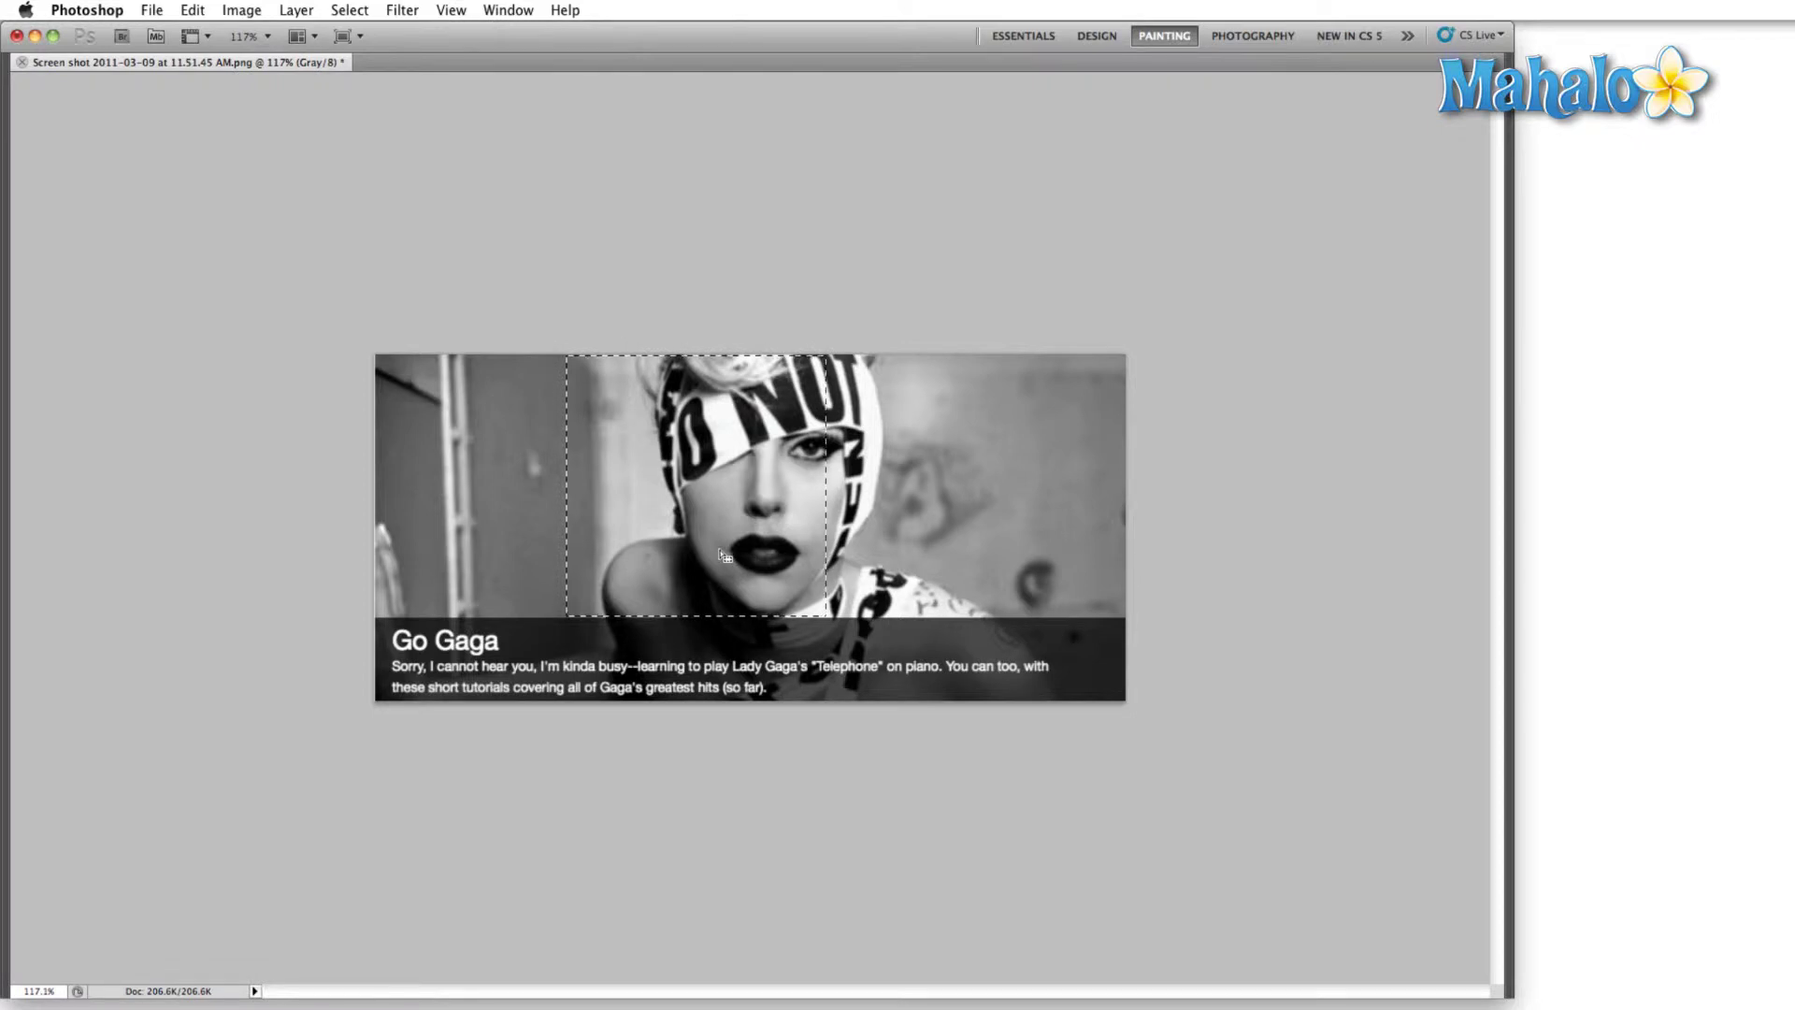
- Centre the square selection on the face and crop the image to it
{"action": "left_click_drag", "start_coordinate": [714, 551], "coordinate": [769, 550]}
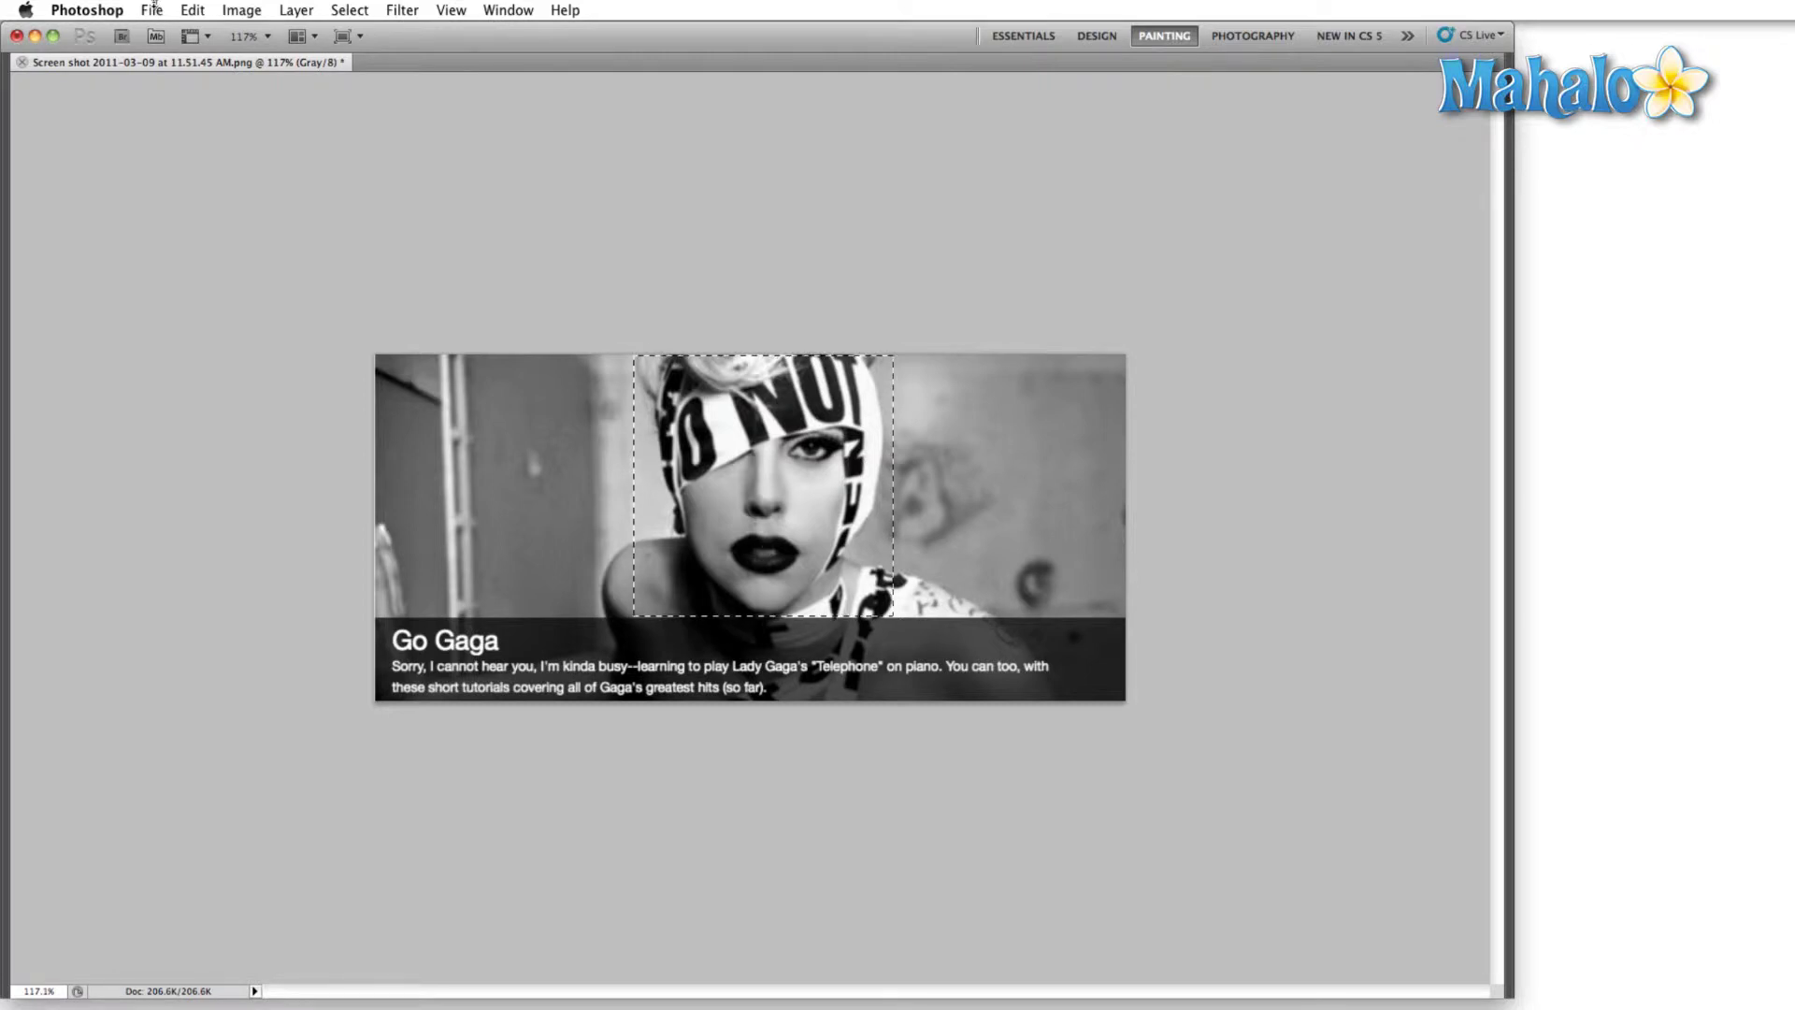
{"action": "left_click", "coordinate": [192, 10]}
{"action": "mouse_move", "coordinate": [241, 9]}
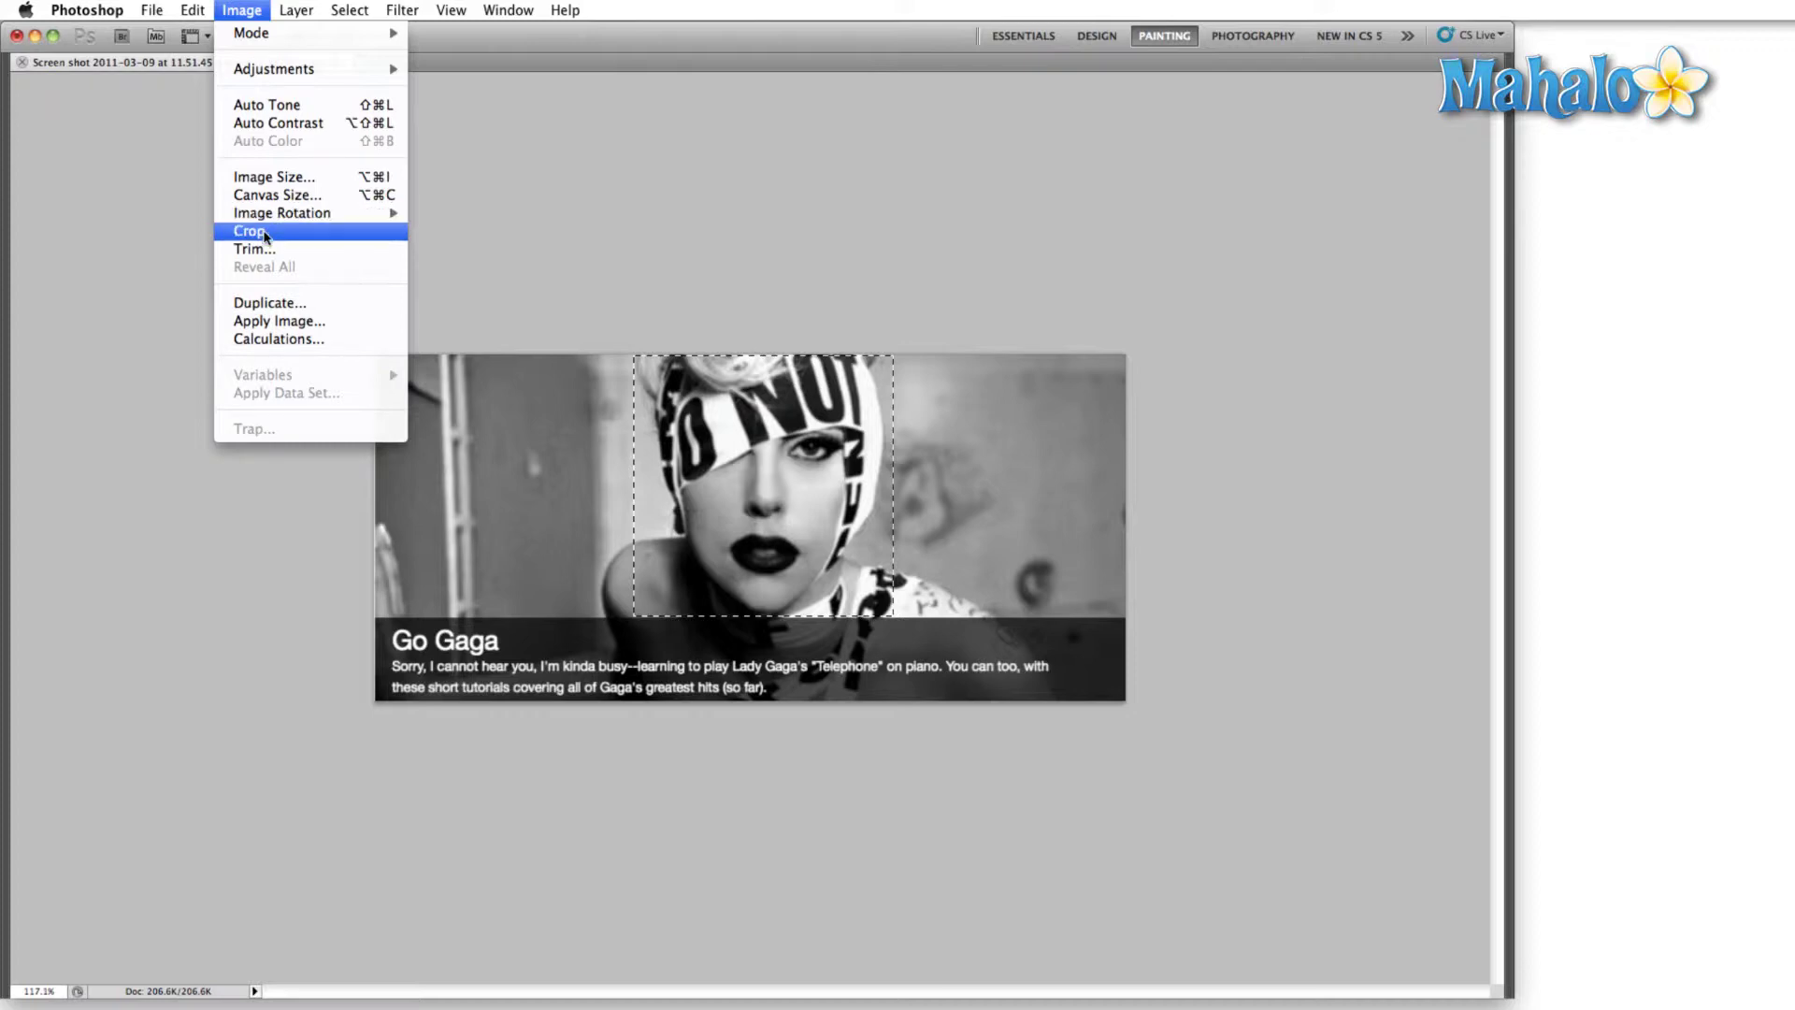
{"action": "left_click", "coordinate": [266, 236]}
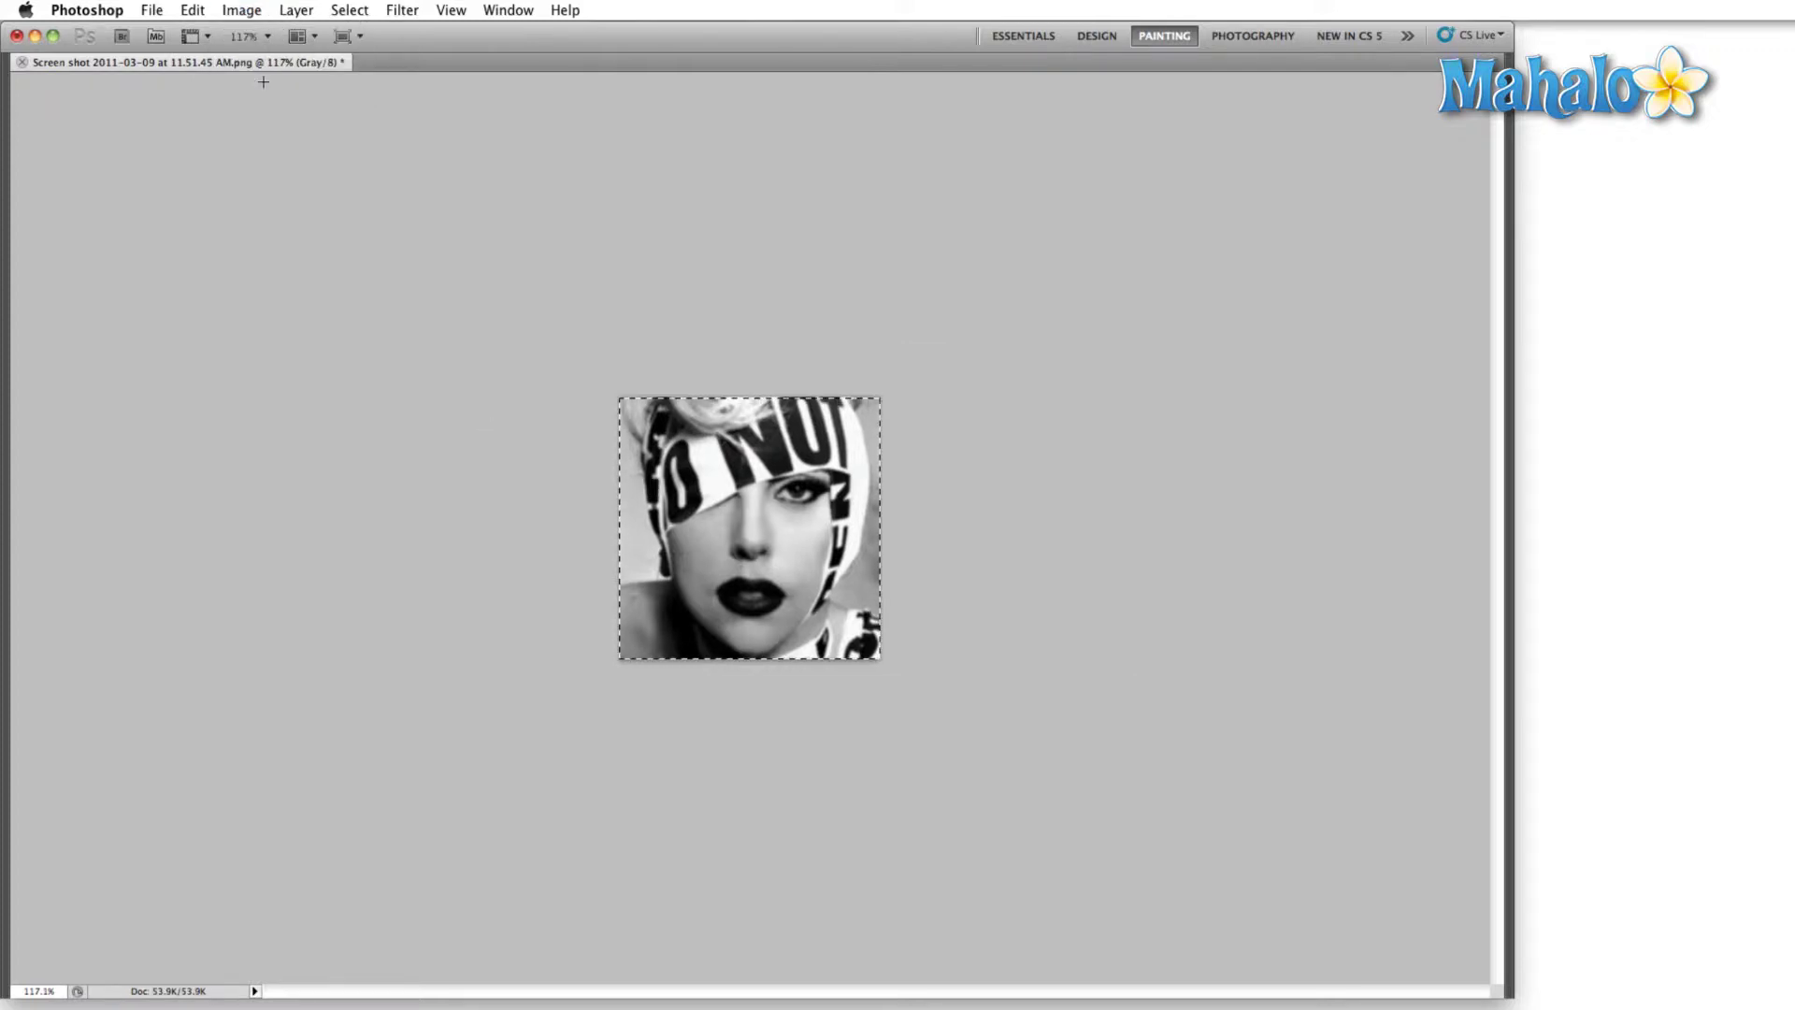
{"action": "left_click", "coordinate": [250, 10]}
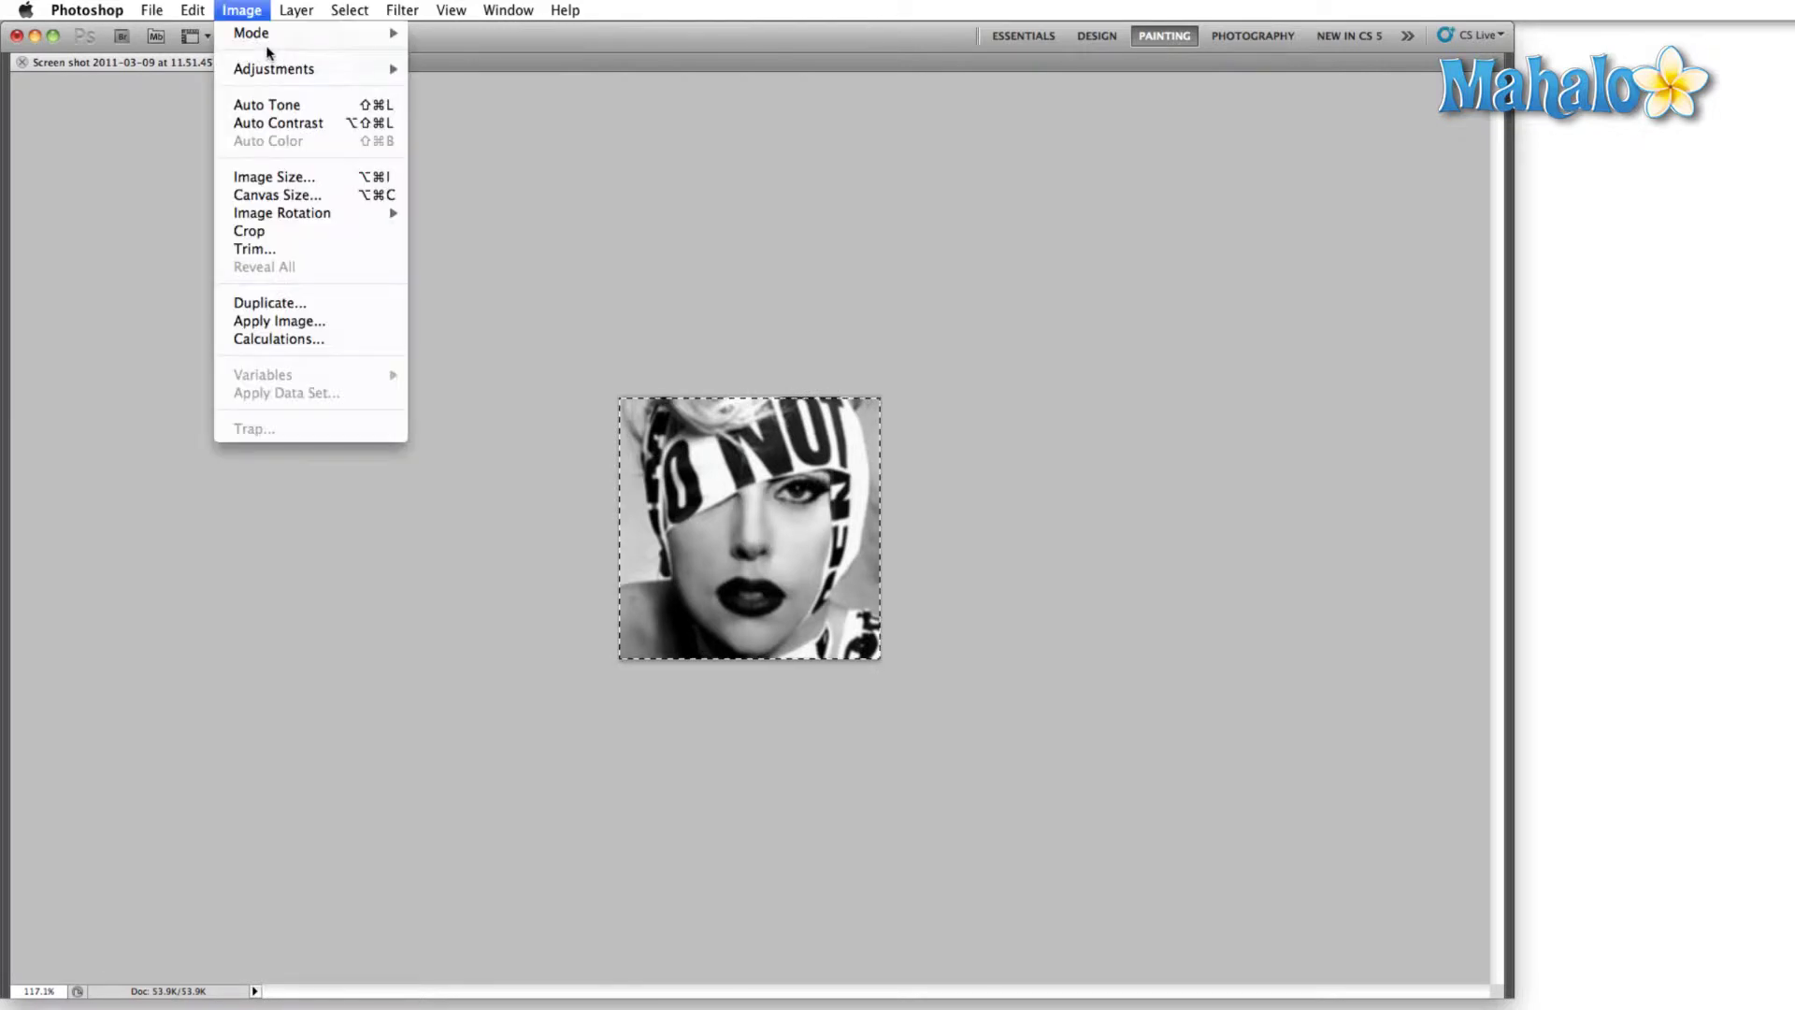
{"action": "mouse_move", "coordinate": [275, 70]}
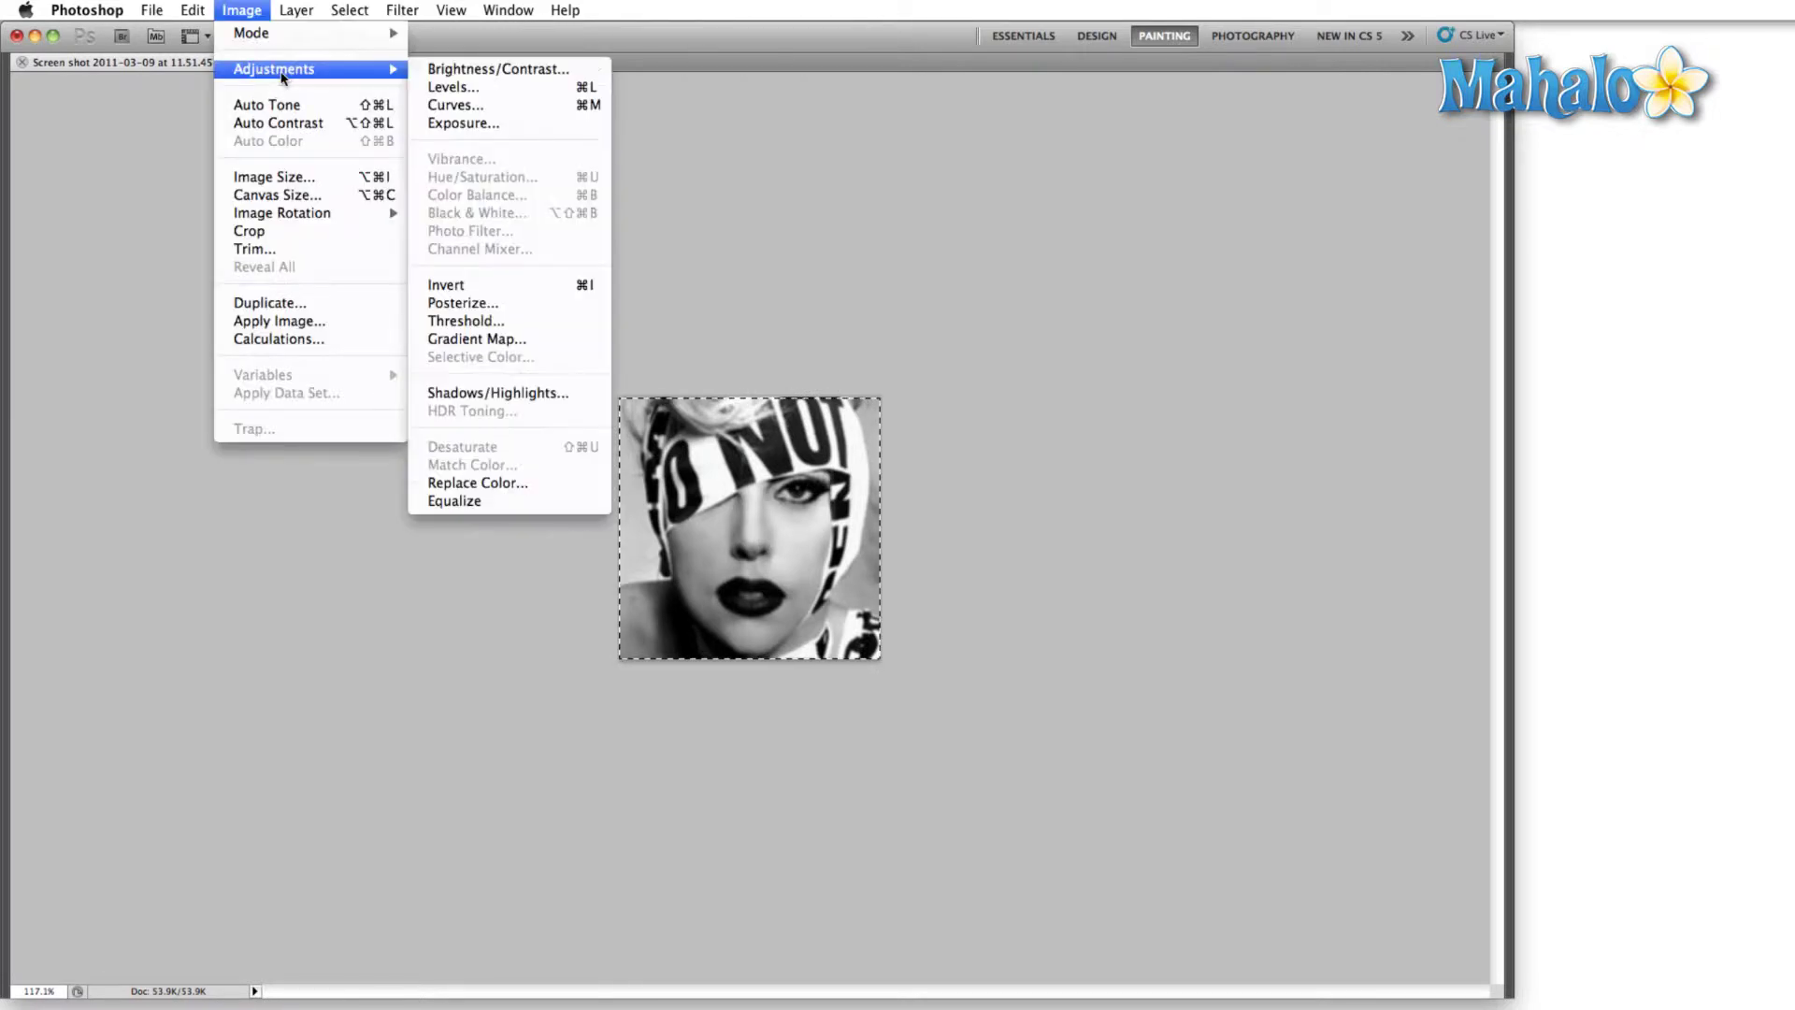
- Apply Levels with input values 71, 1.93 and 178 for stark contrast on the face
{"action": "left_click", "coordinate": [457, 89]}
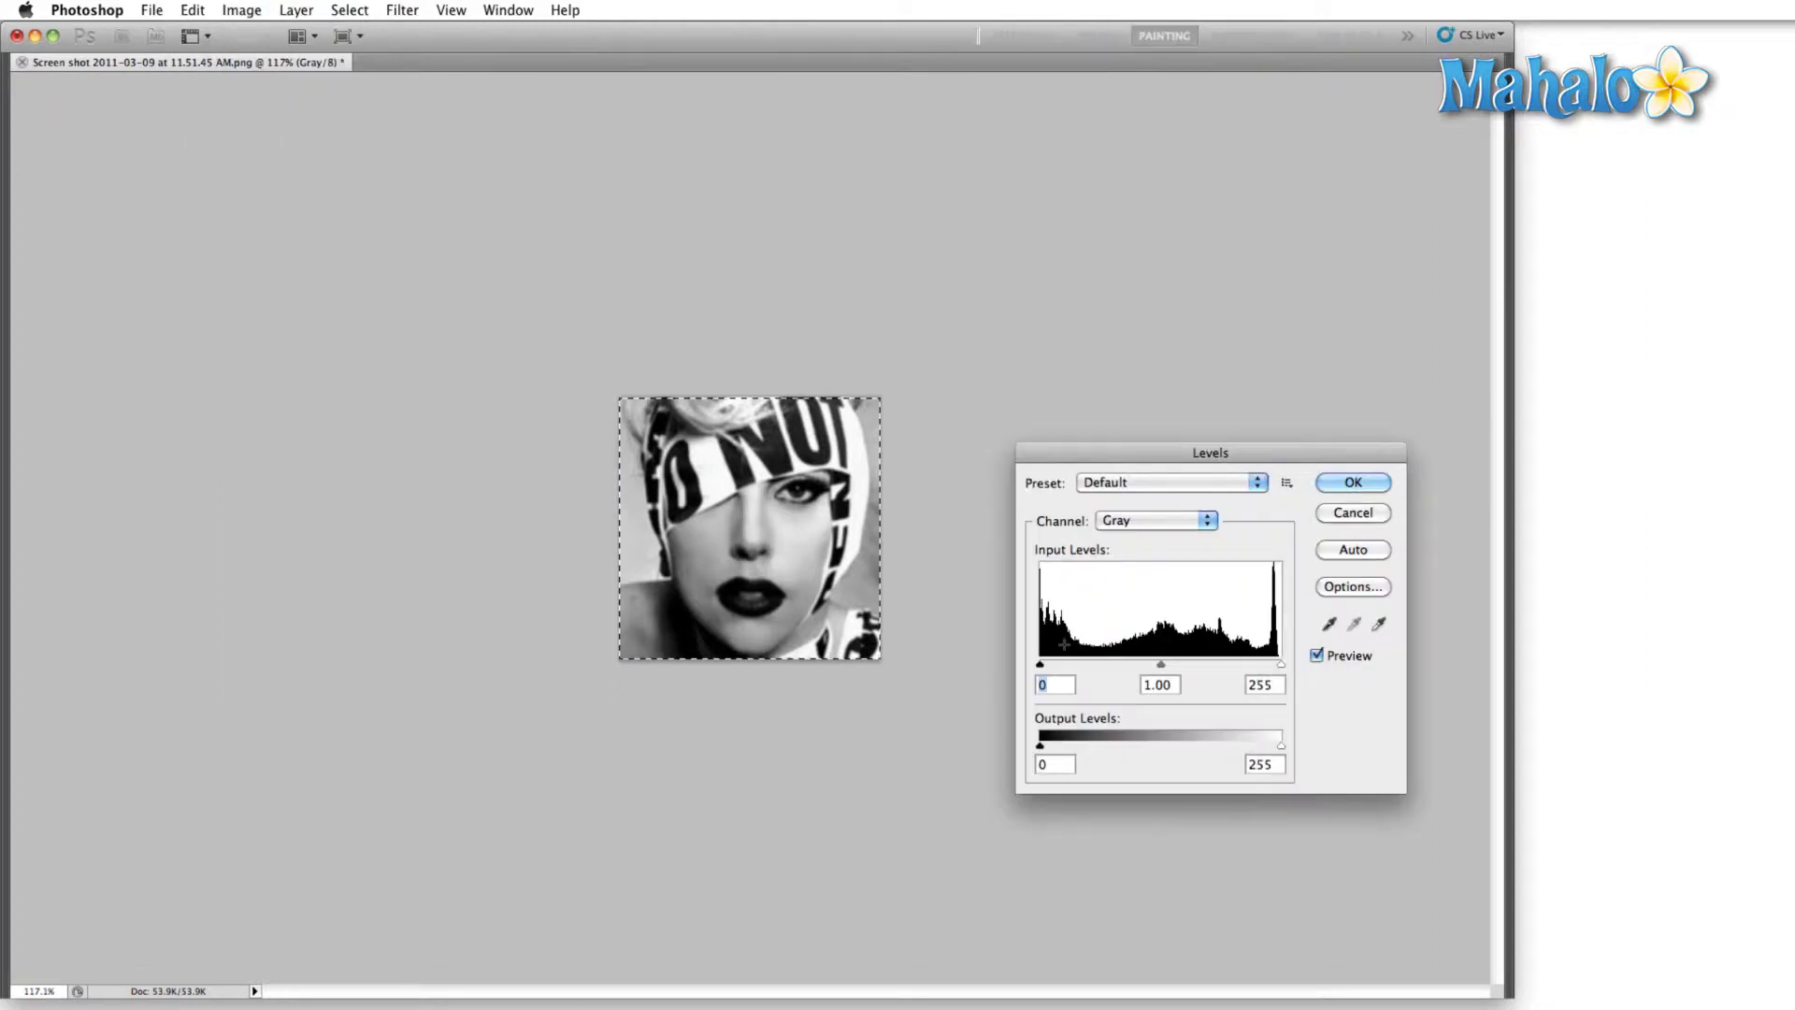
{"action": "mouse_move", "coordinate": [1039, 666]}
{"action": "left_mouse_down"}
{"action": "mouse_move", "coordinate": [1025, 673]}
{"action": "mouse_move", "coordinate": [1073, 672]}
{"action": "left_mouse_up"}
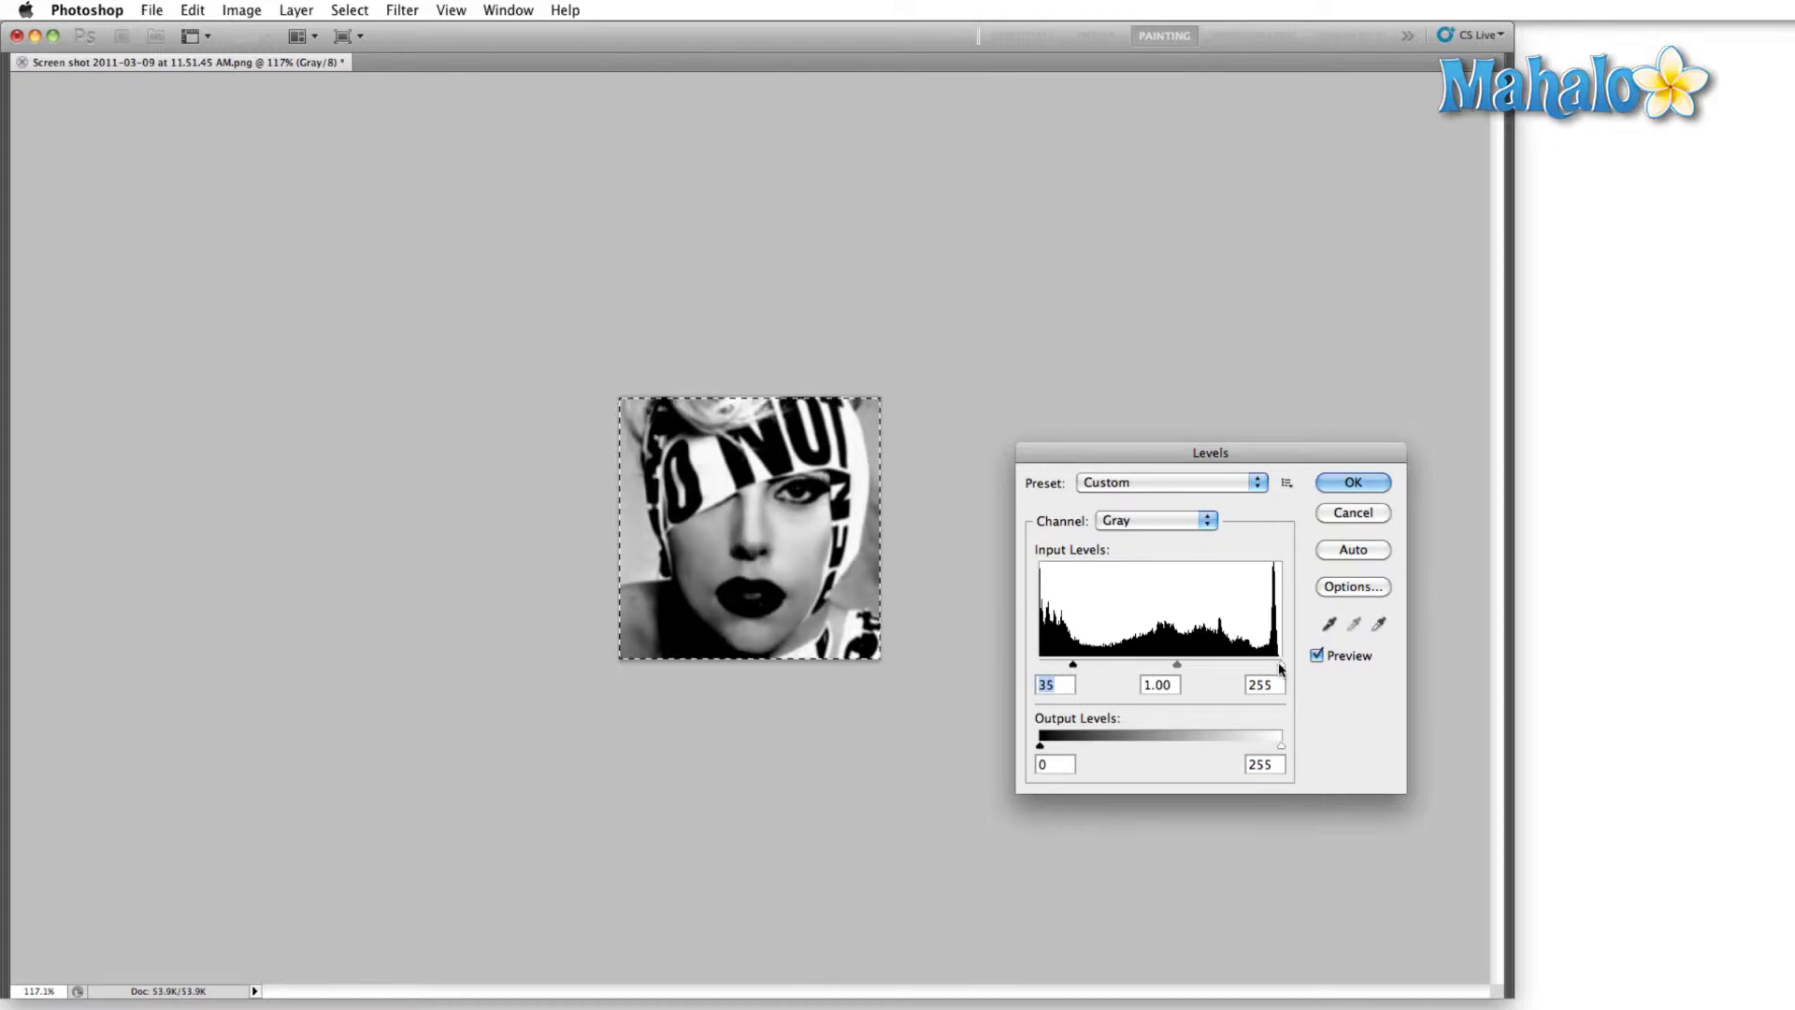
{"action": "left_click_drag", "start_coordinate": [1280, 668], "coordinate": [1231, 667]}
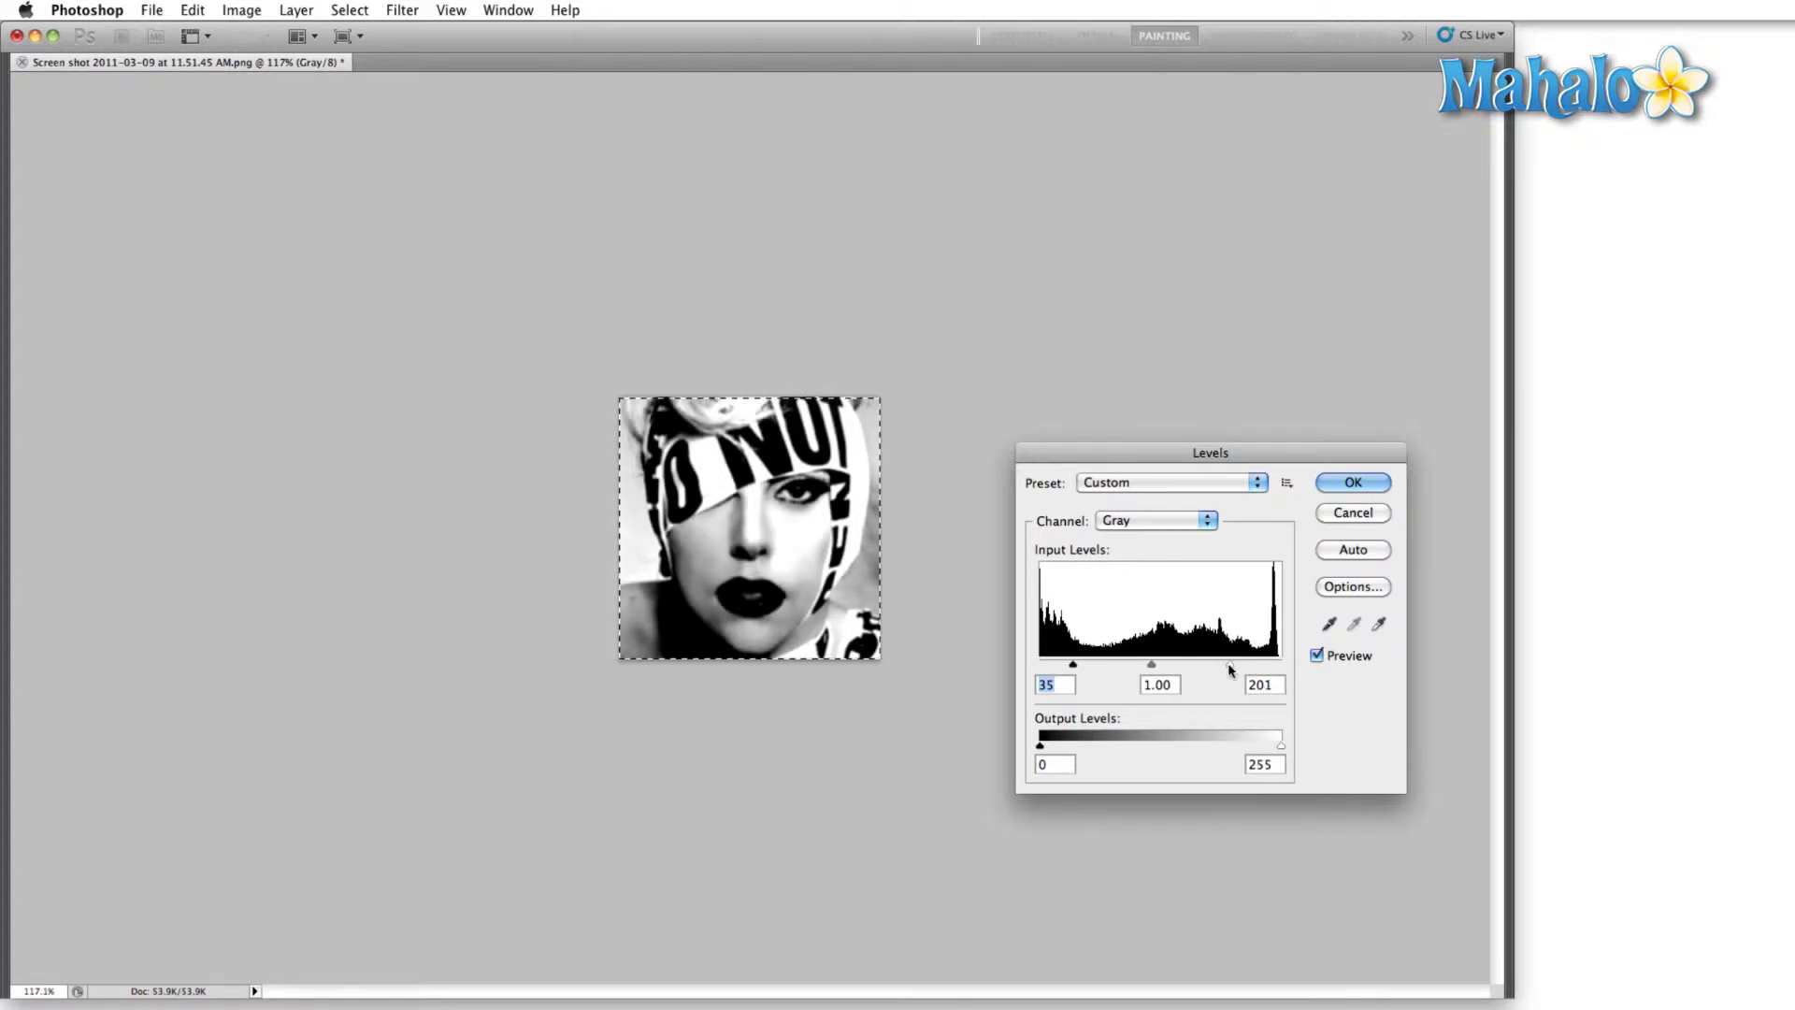
{"action": "left_click_drag", "start_coordinate": [1072, 666], "coordinate": [1097, 665]}
{"action": "left_click", "coordinate": [1087, 665]}
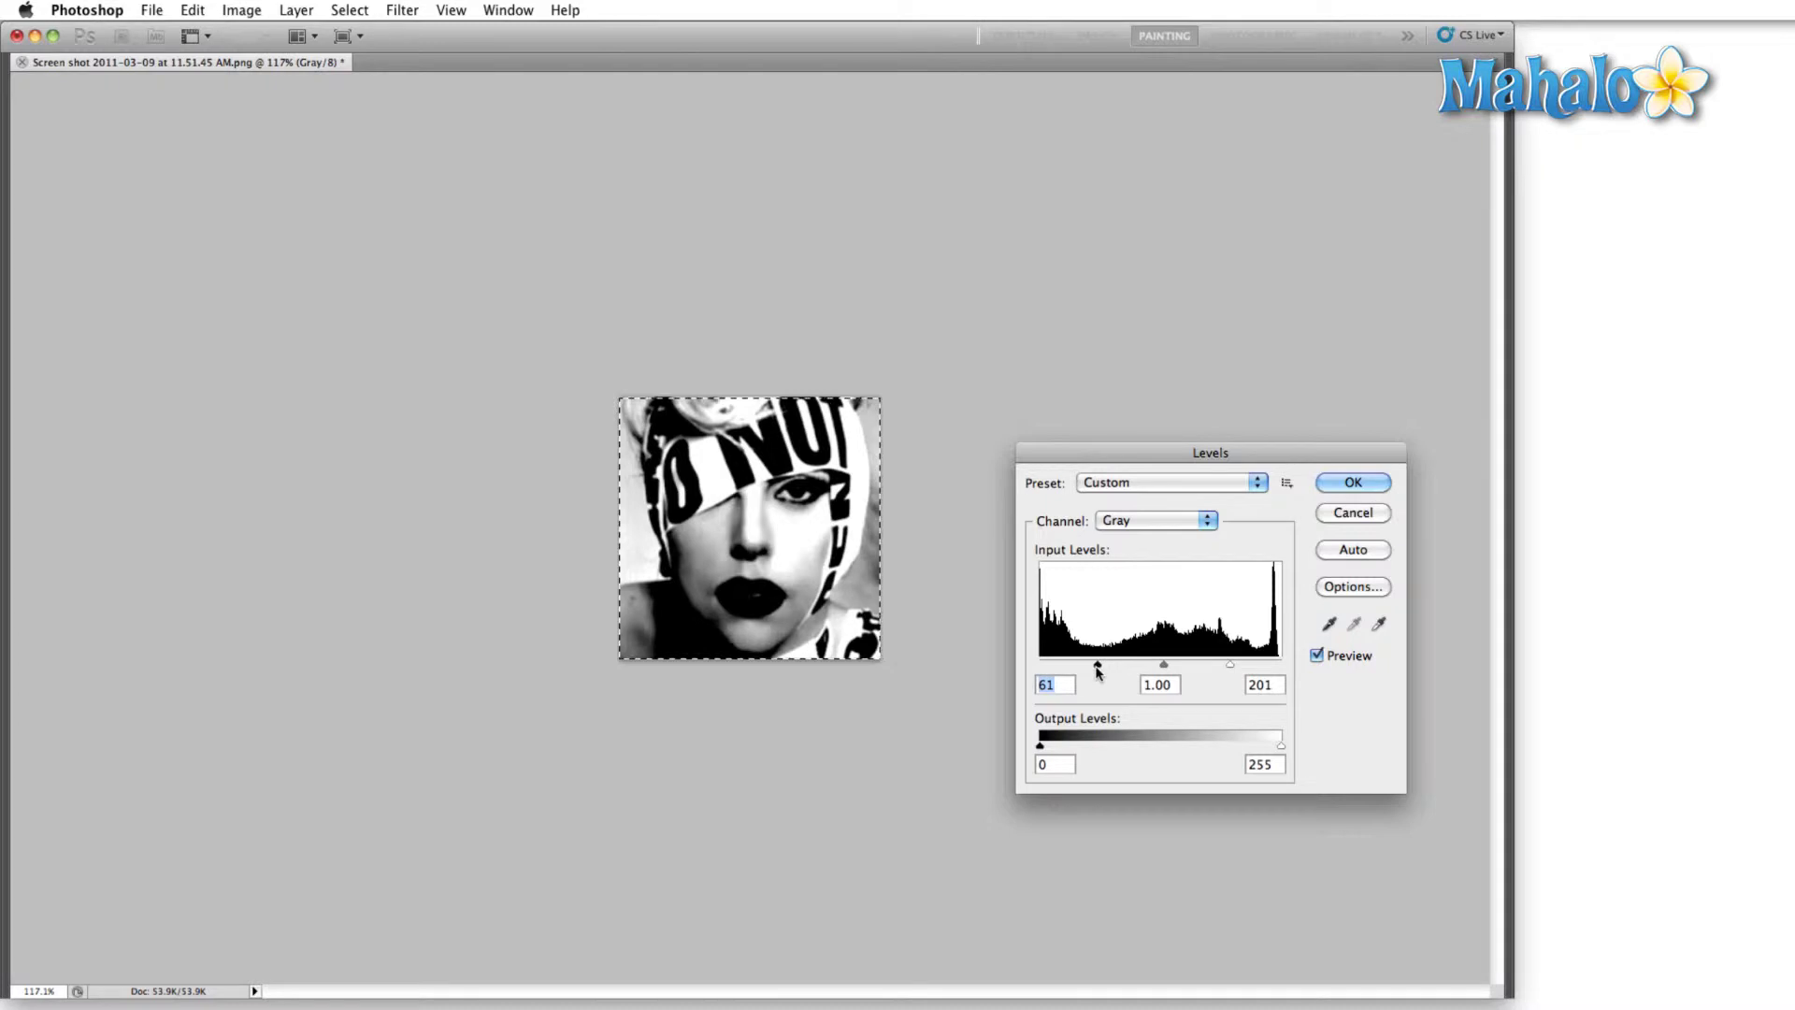
{"action": "key", "text": "Down"}
{"action": "mouse_move", "coordinate": [1164, 664]}
{"action": "left_mouse_down"}
{"action": "mouse_move", "coordinate": [1103, 665]}
{"action": "mouse_move", "coordinate": [1223, 666]}
{"action": "left_mouse_up"}
{"action": "left_click", "coordinate": [1137, 669]}
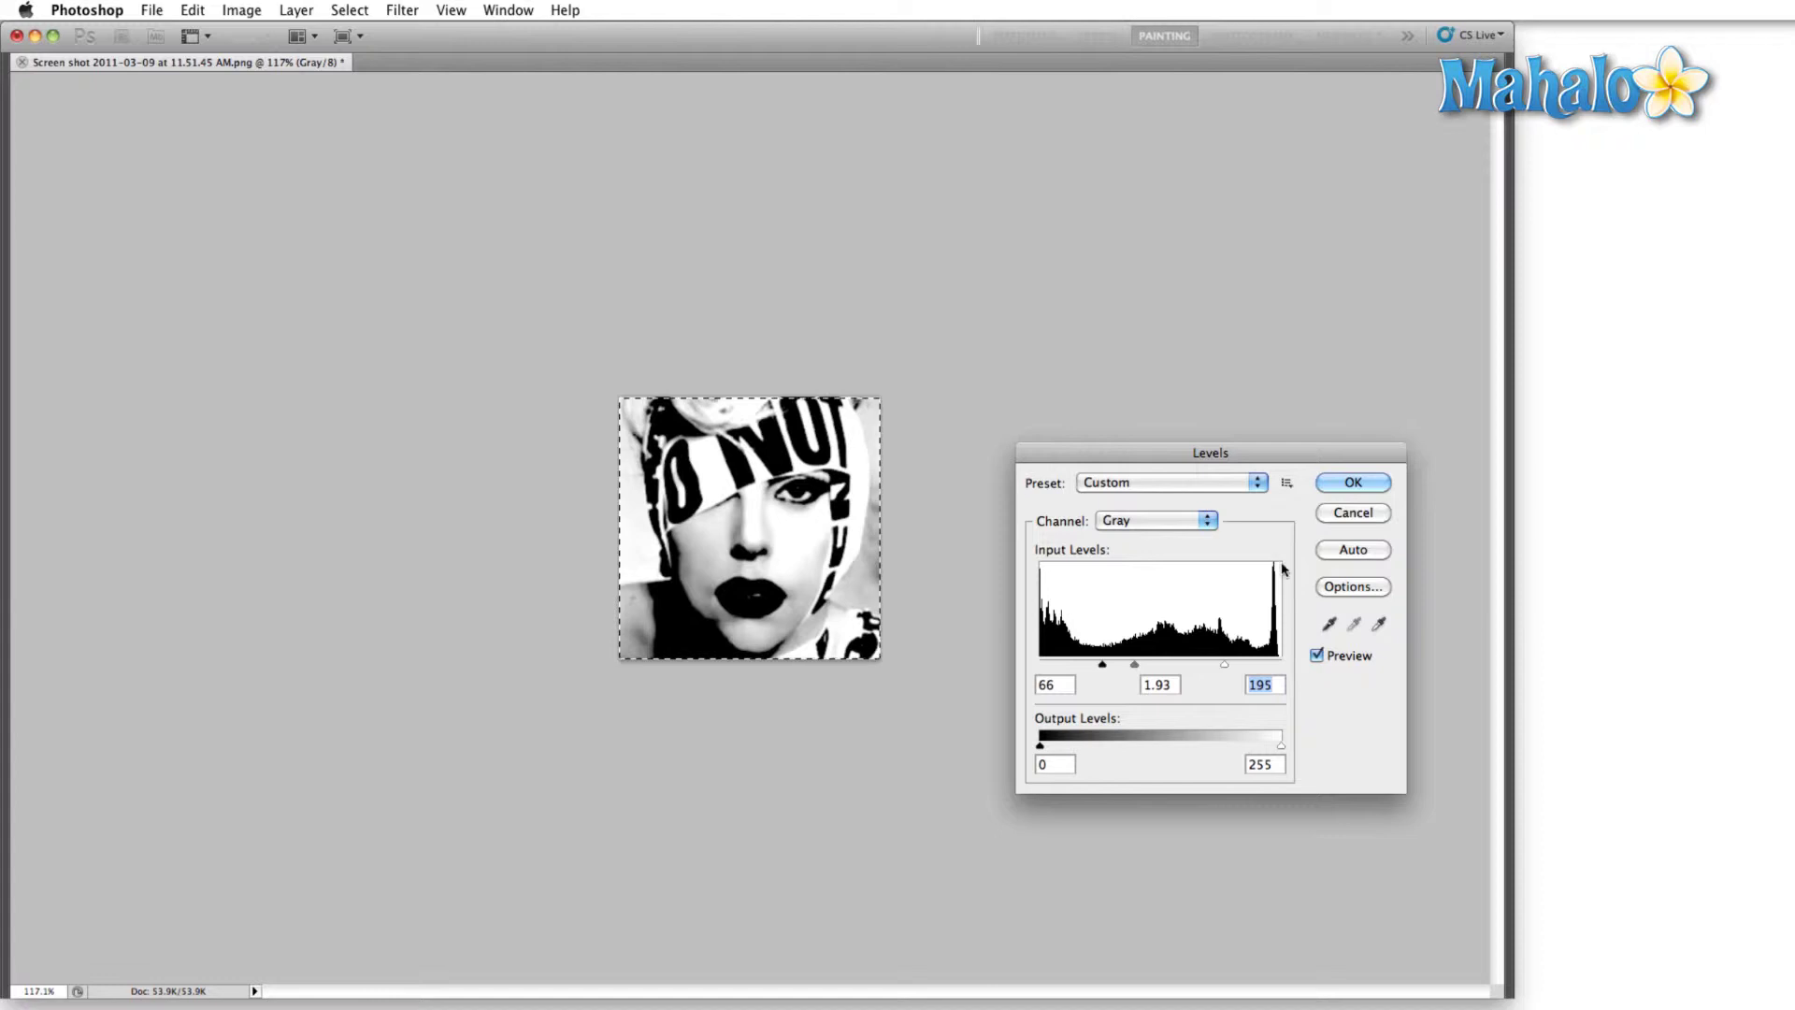
{"action": "left_click_drag", "start_coordinate": [1103, 665], "coordinate": [1107, 666]}
{"action": "left_click", "coordinate": [1107, 666]}
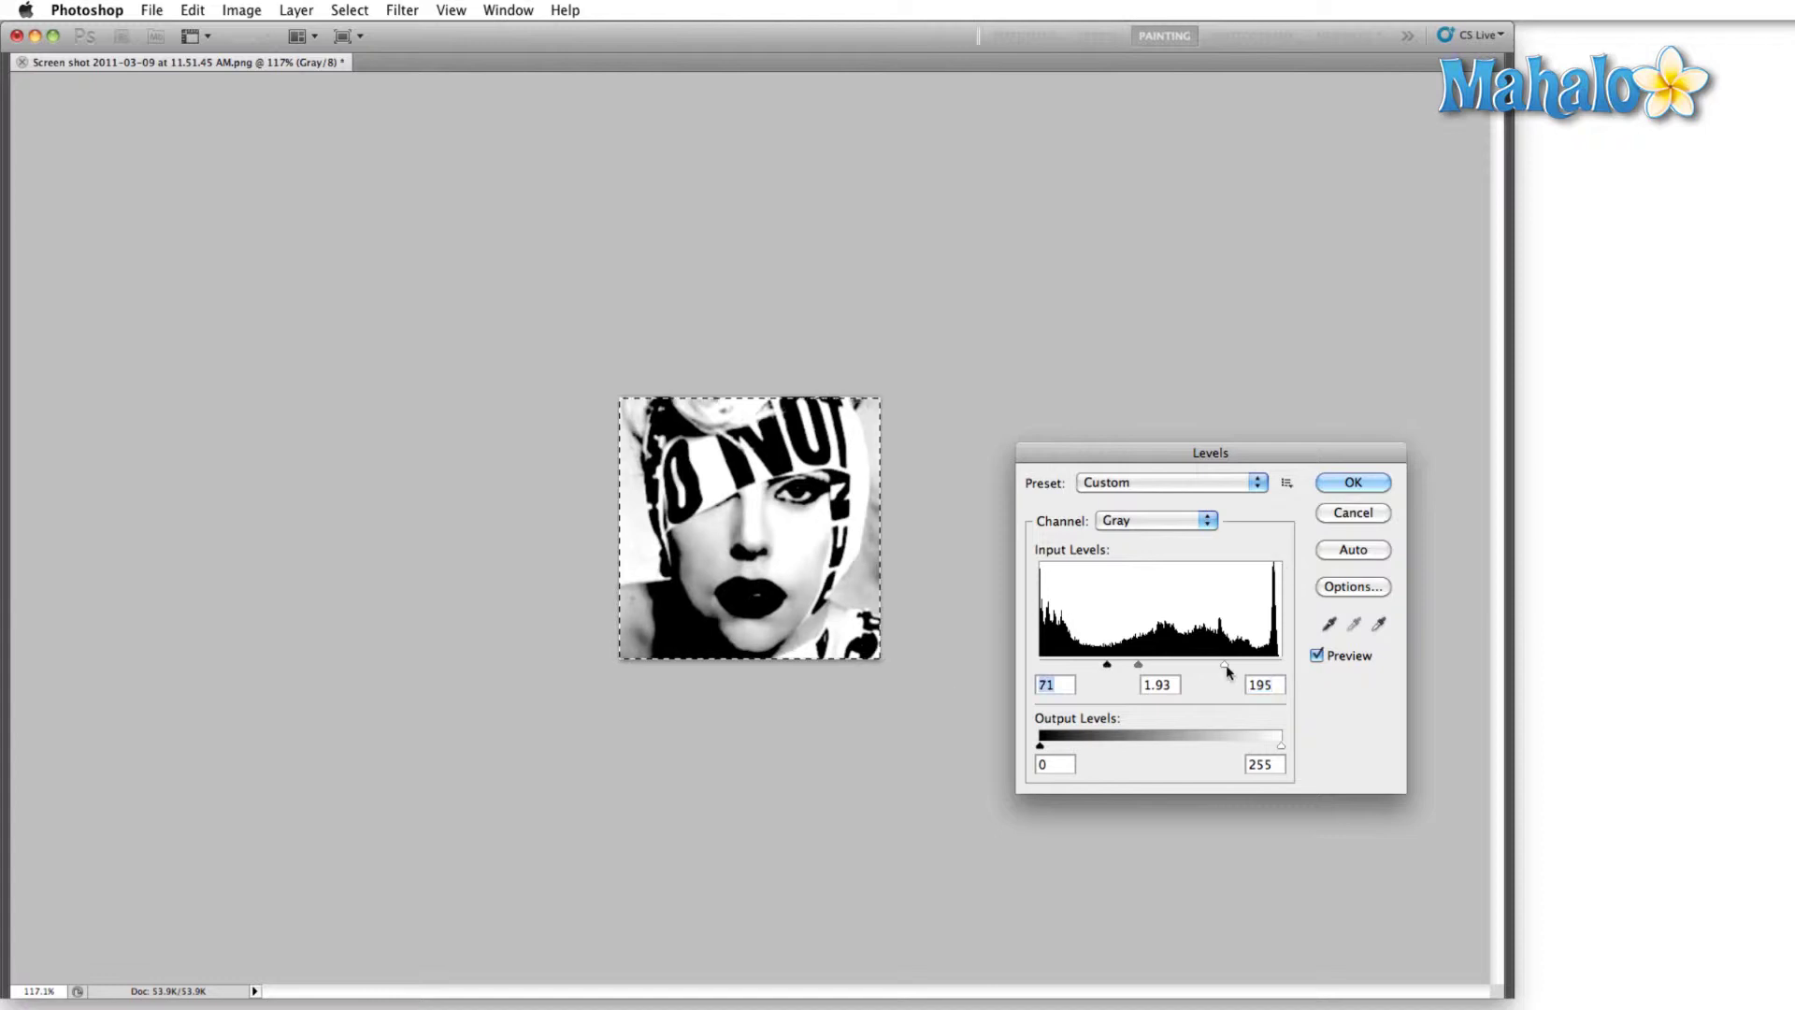
{"action": "left_click_drag", "start_coordinate": [1225, 665], "coordinate": [1121, 666]}
{"action": "left_click", "coordinate": [1344, 485]}
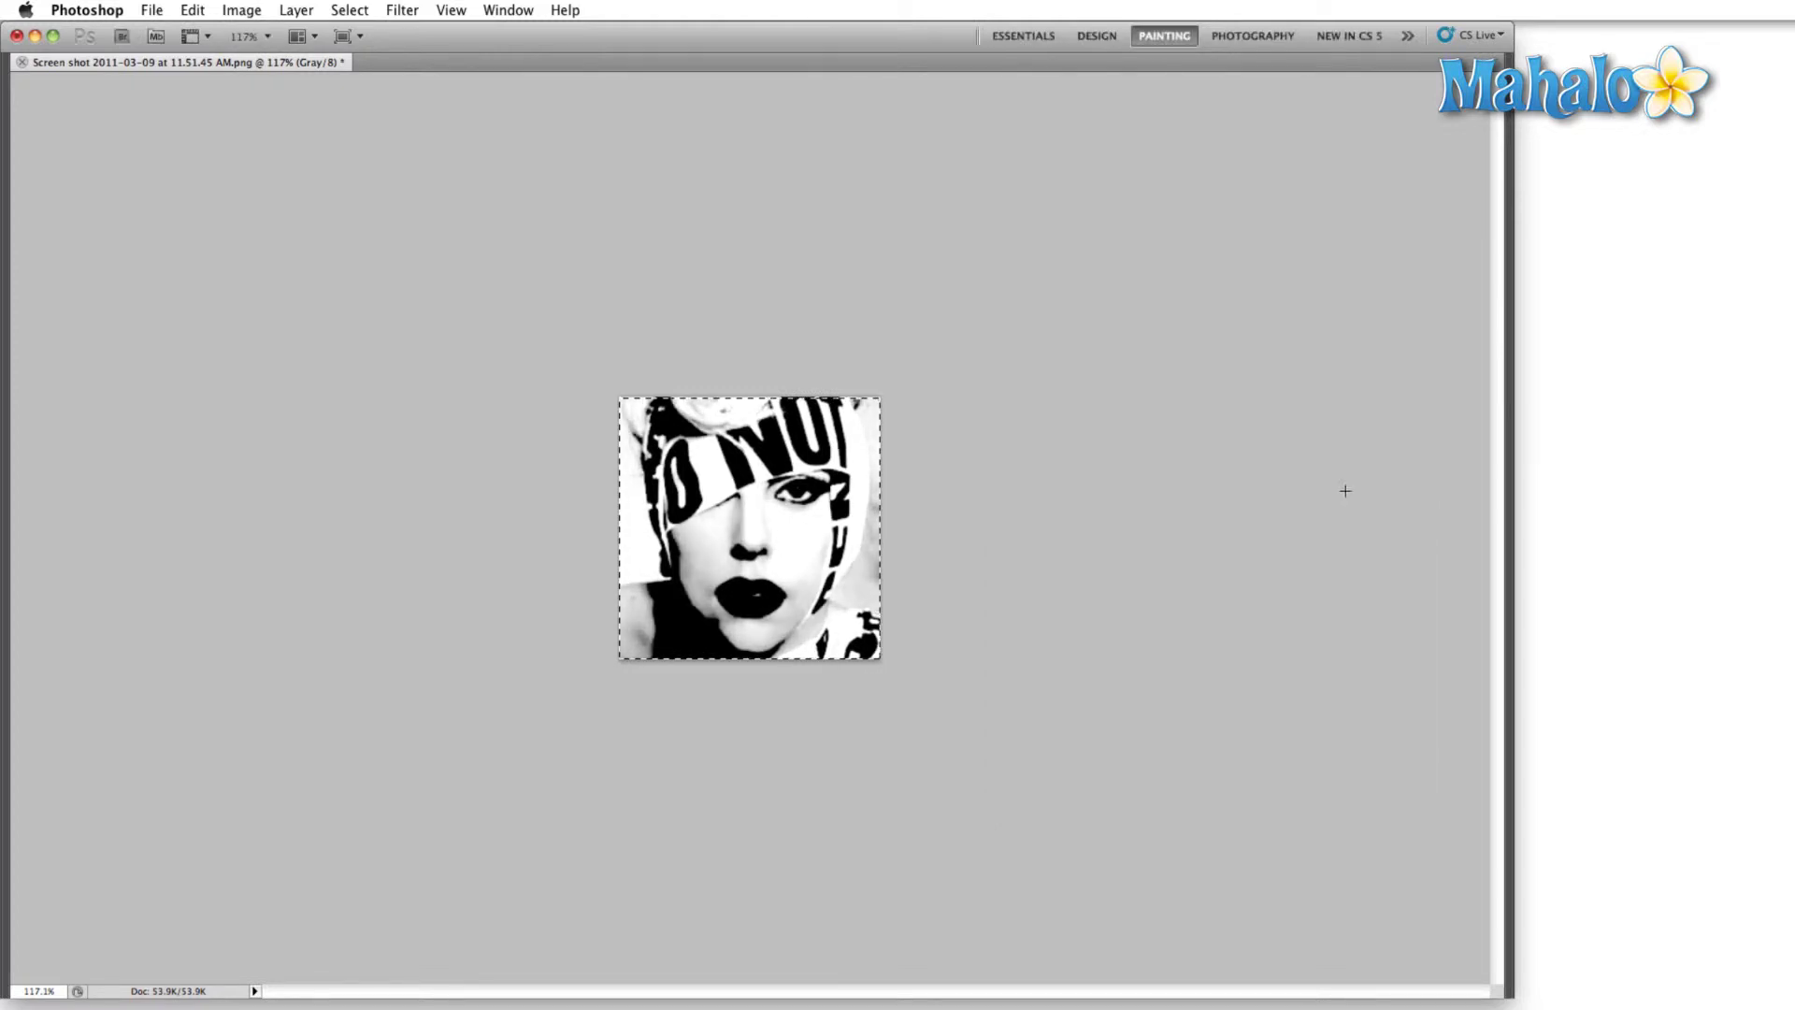
{"action": "left_click", "coordinate": [250, 9]}
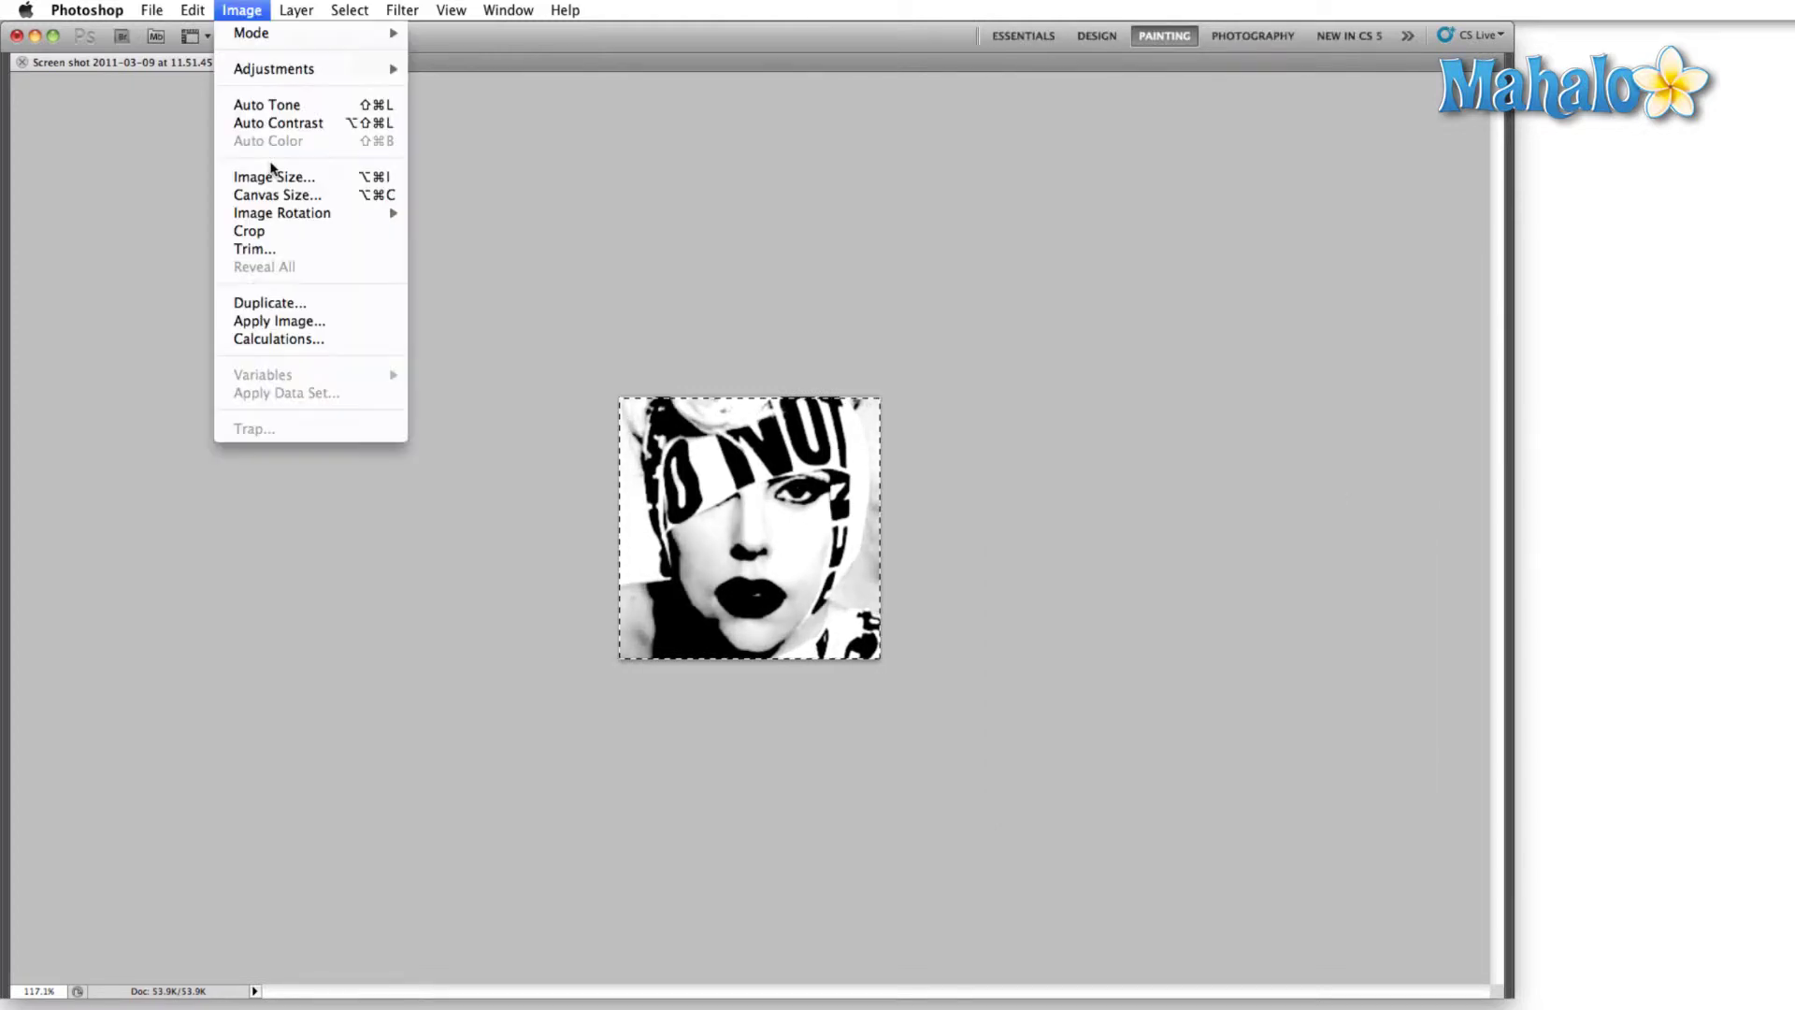
- Resize the portrait to 60 × 60 pixels with Bicubic Sharper, select all and zoom in
{"action": "left_click", "coordinate": [272, 170]}
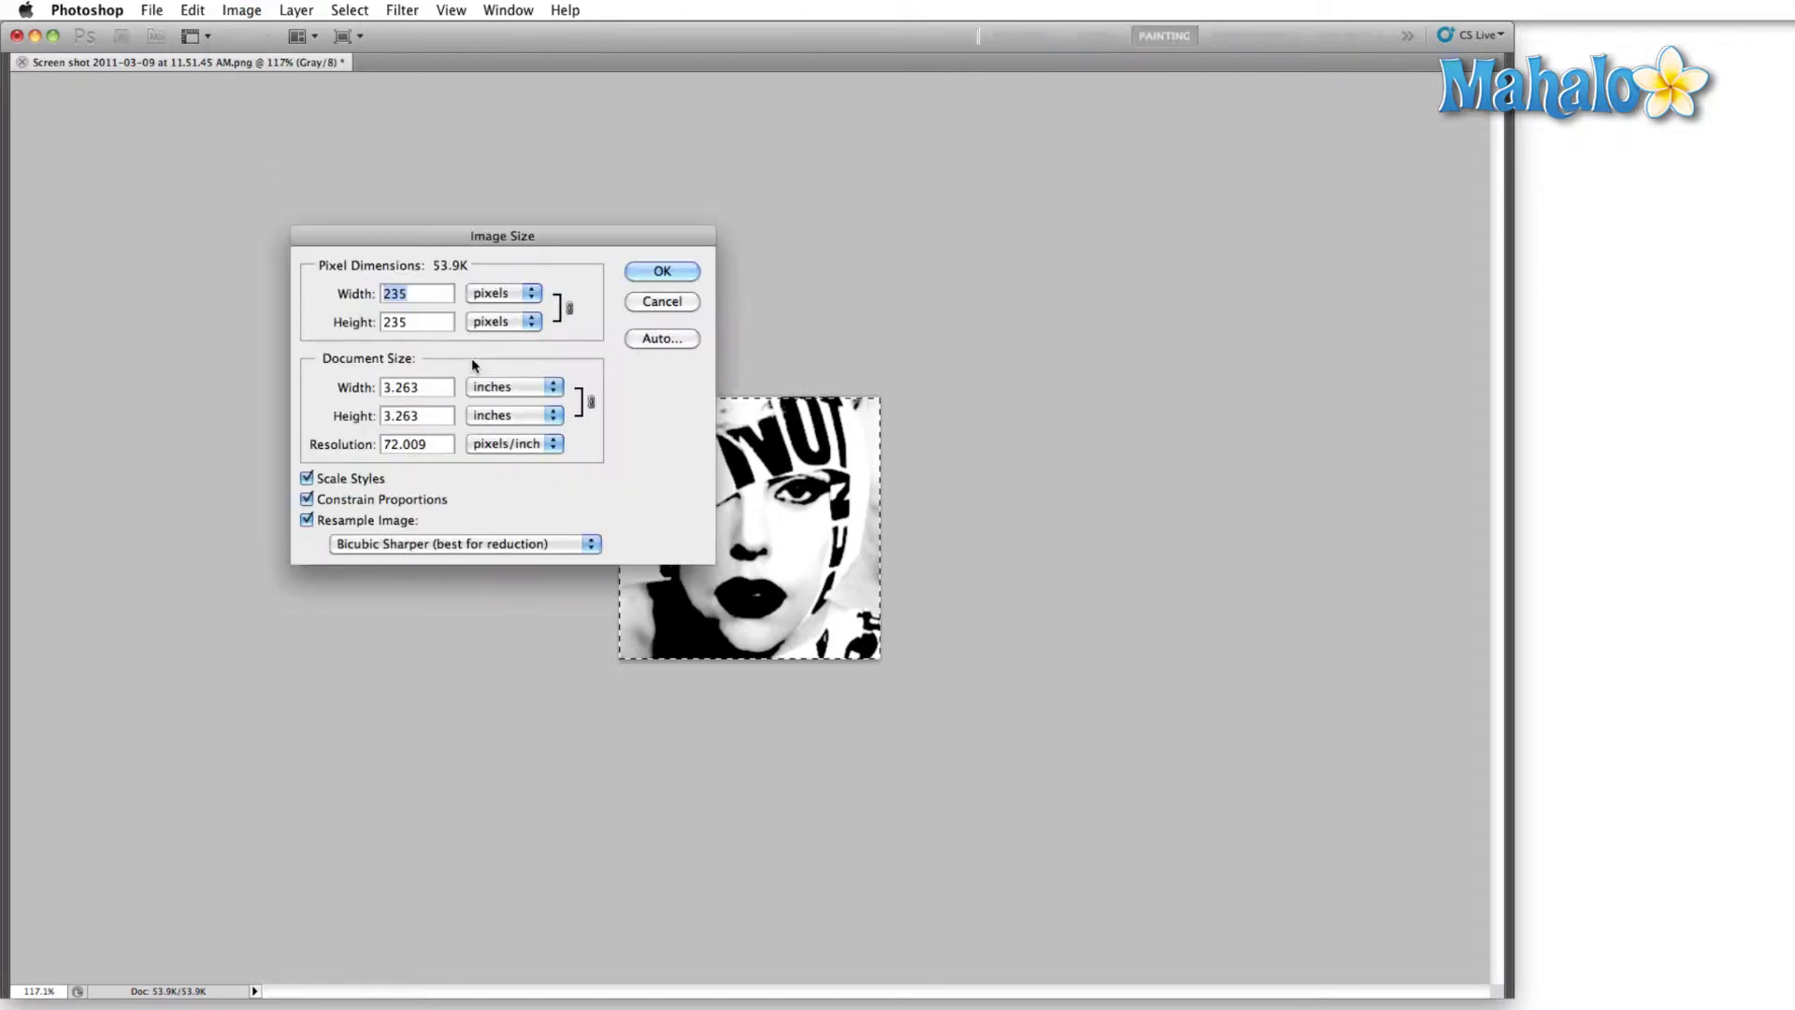
{"action": "type", "text": "6+0"}
{"action": "key", "text": "BackSpace"}
{"action": "key", "text": "BackSpace"}
{"action": "type", "text": "0"}
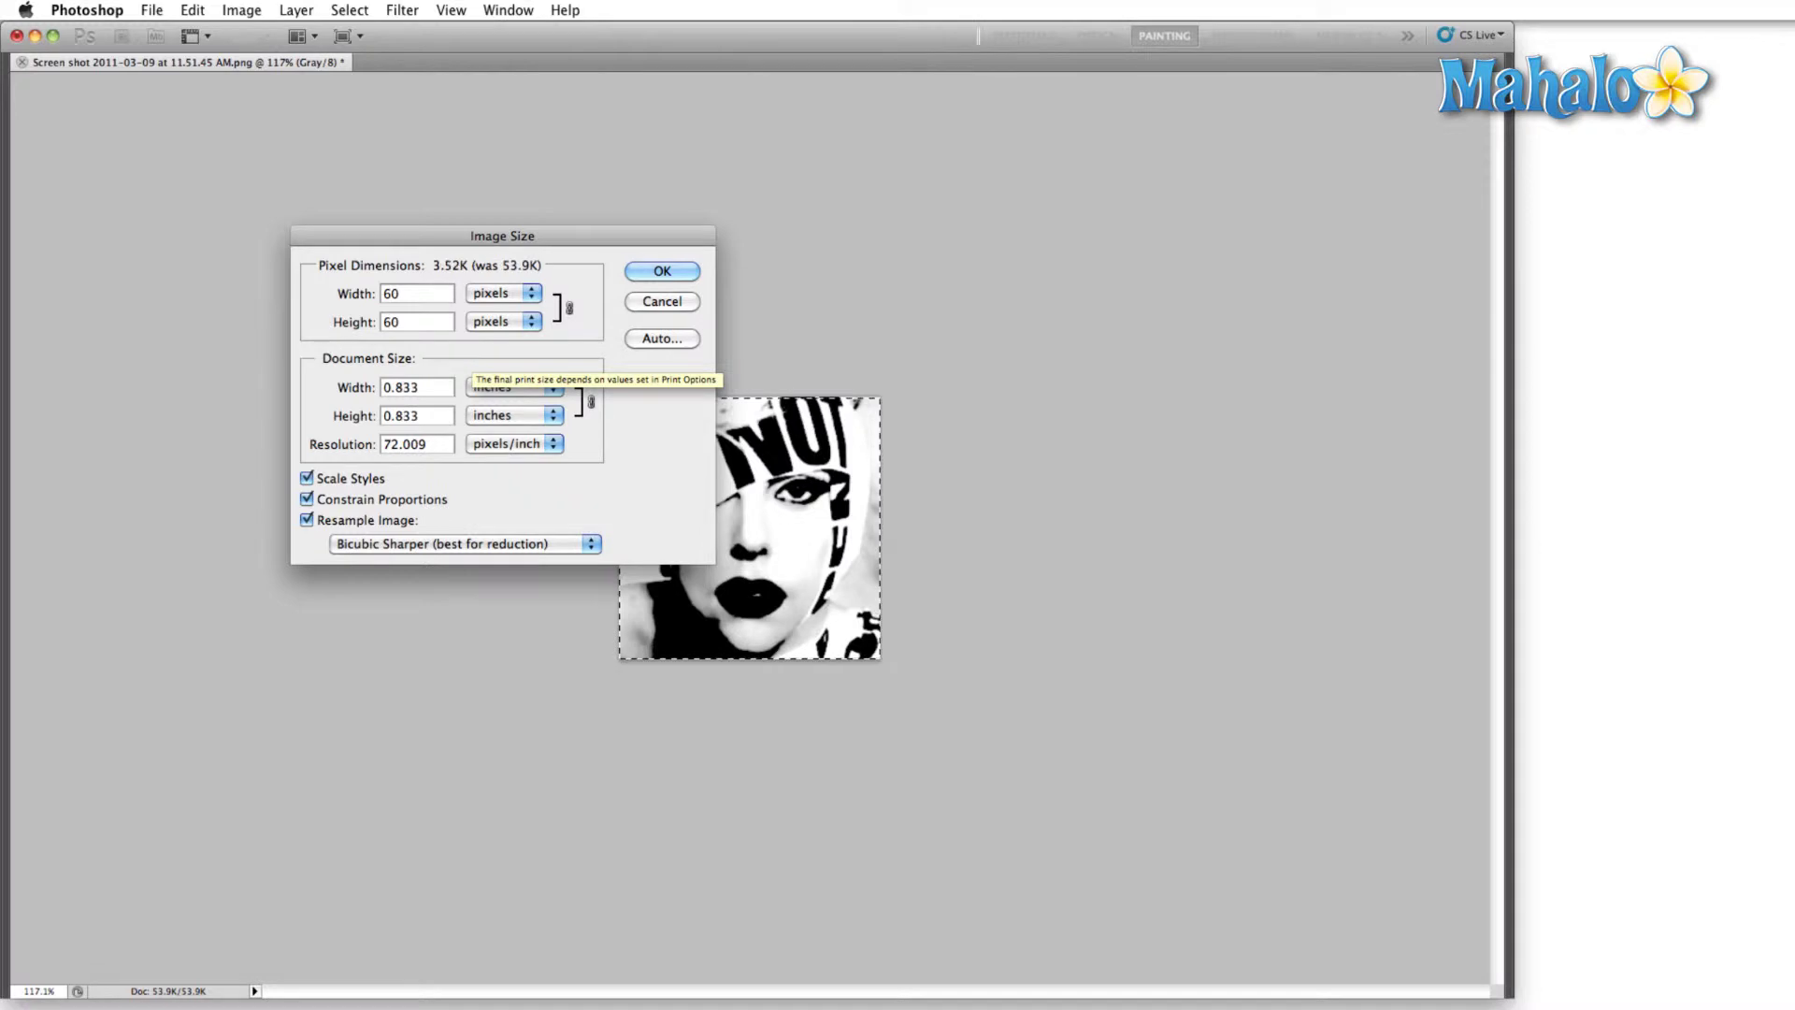
{"action": "double_click", "coordinate": [433, 438]}
{"action": "key", "text": "Return"}
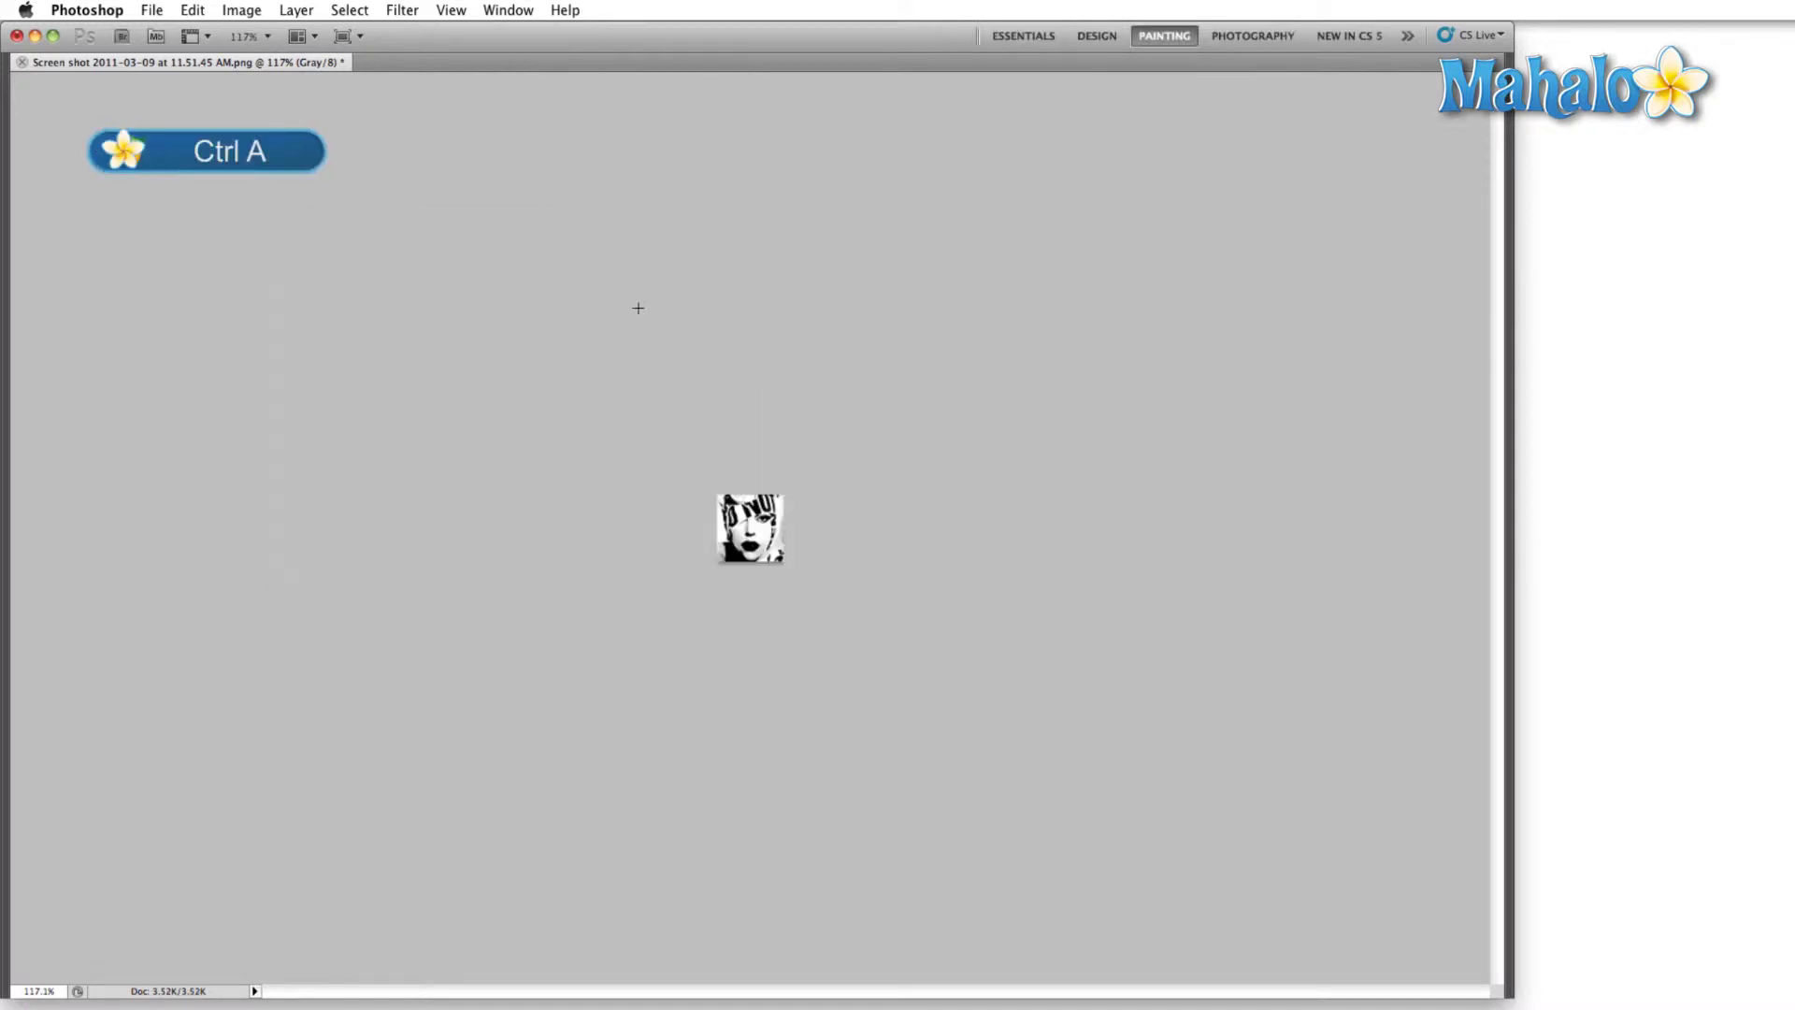
{"action": "key", "text": "ctrl+a"}
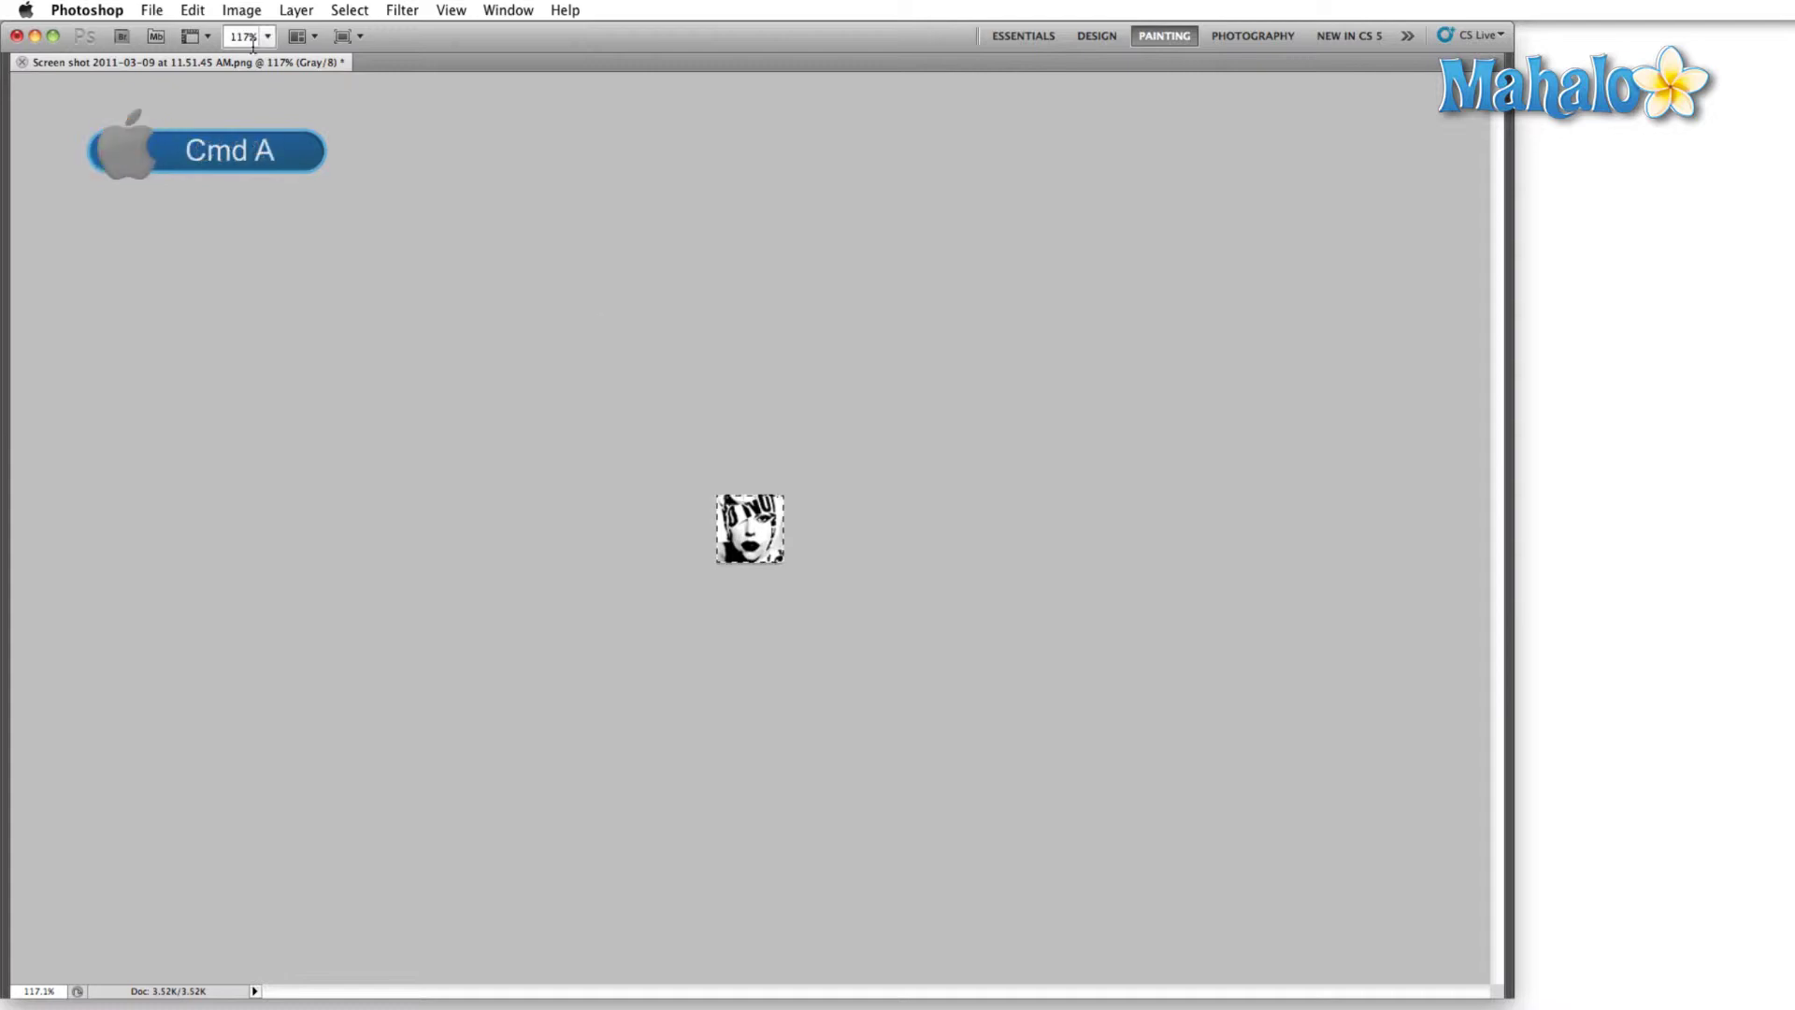
{"action": "key", "text": "ctrl+plus"}
{"action": "key", "text": "ctrl+plus"}
{"action": "key", "text": "ctrl+plus"}
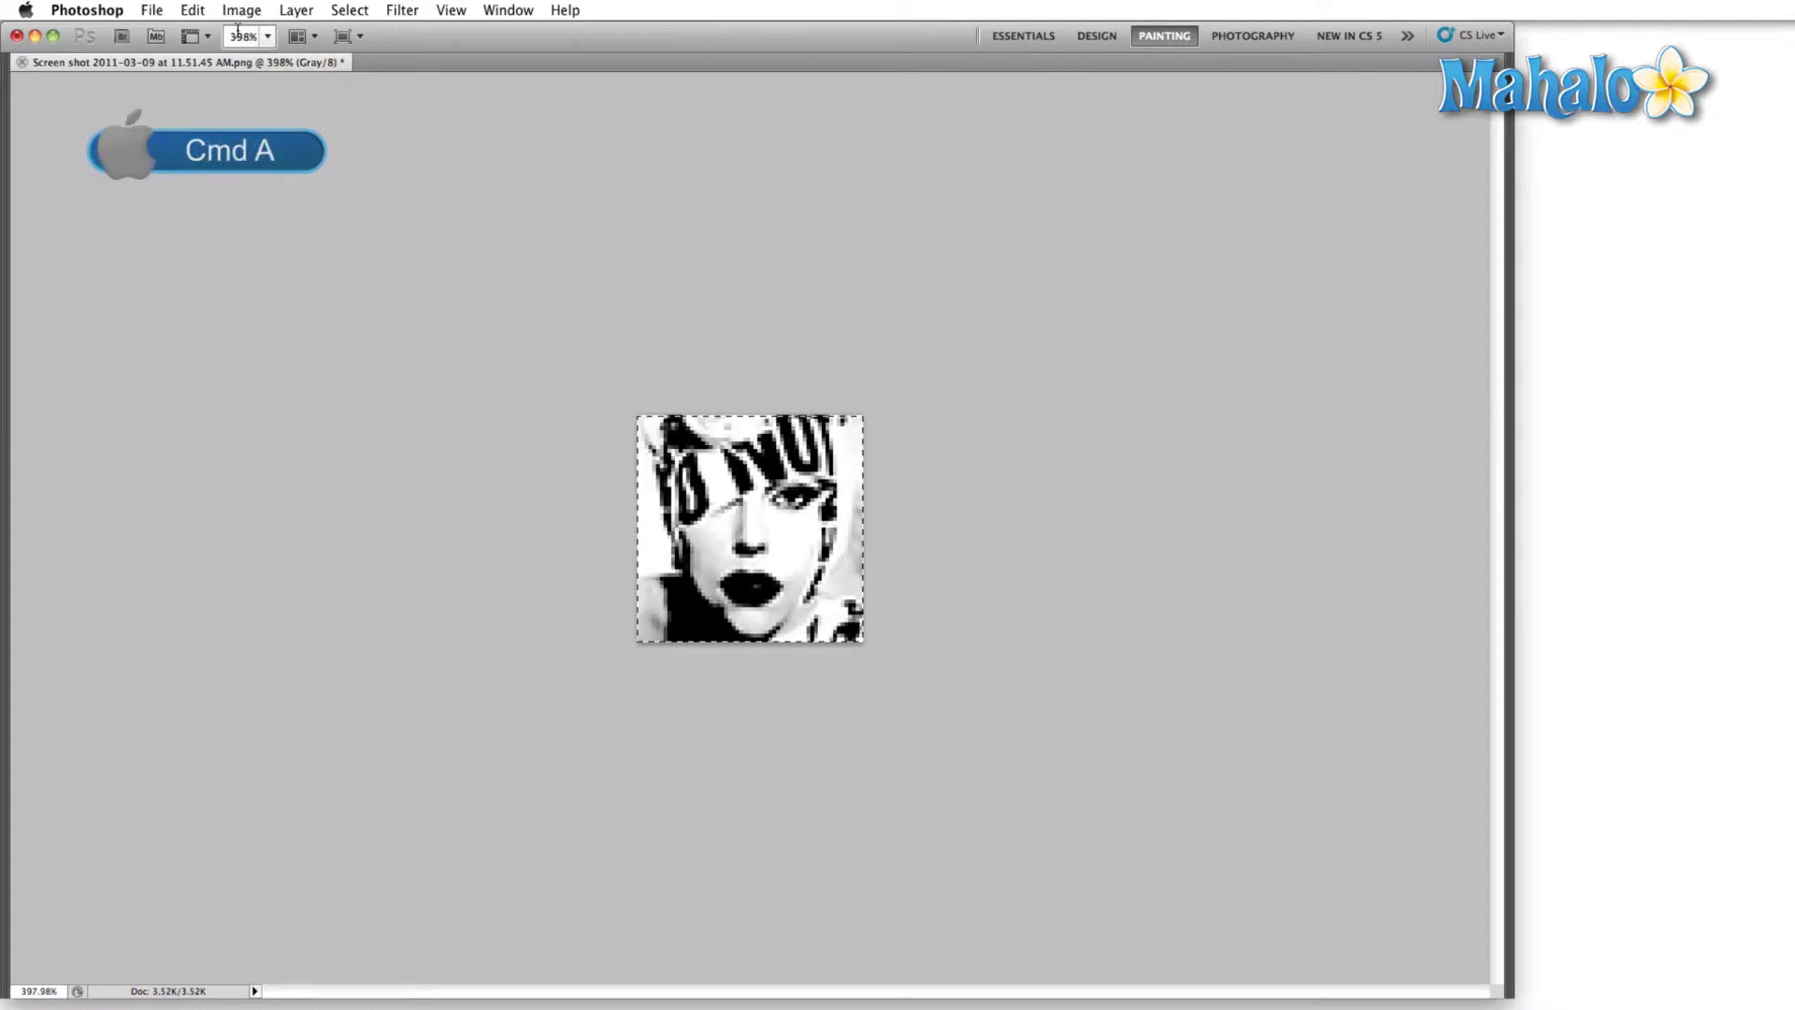
- Define the selected 60-pixel face as a pattern named 'Lady Gaga'
{"action": "left_click", "coordinate": [194, 12]}
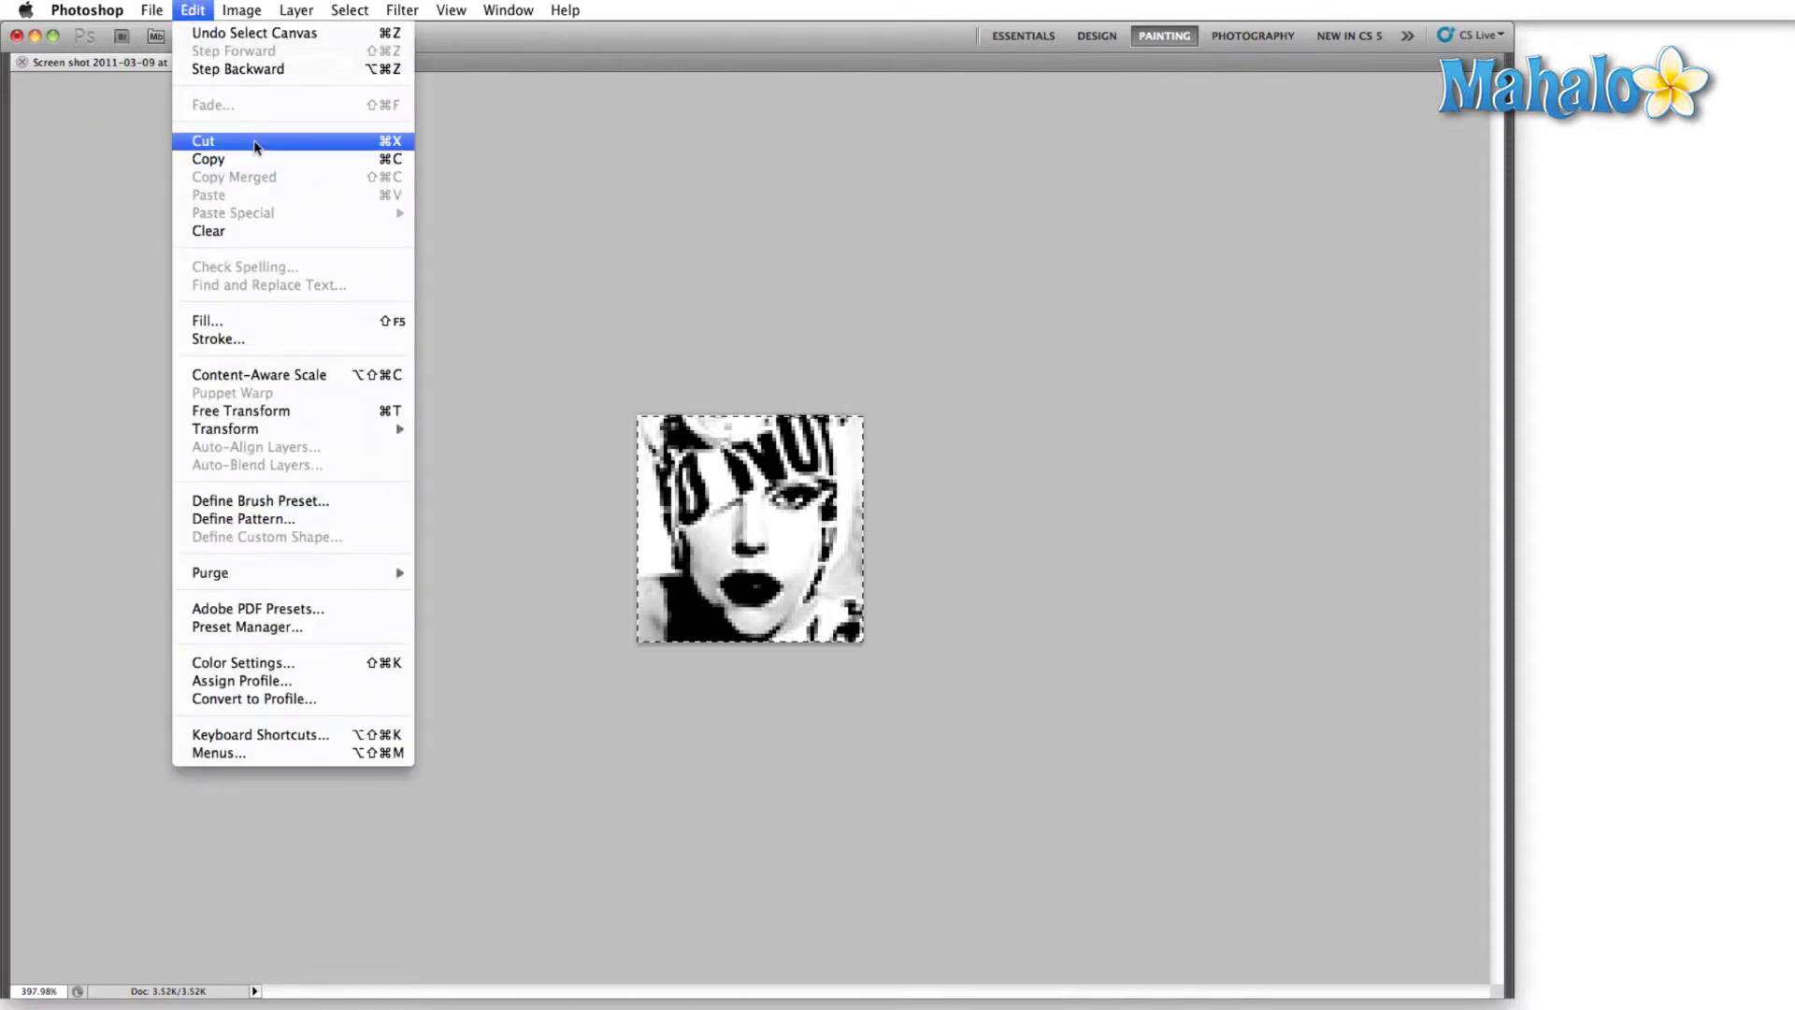
{"action": "left_click", "coordinate": [279, 520]}
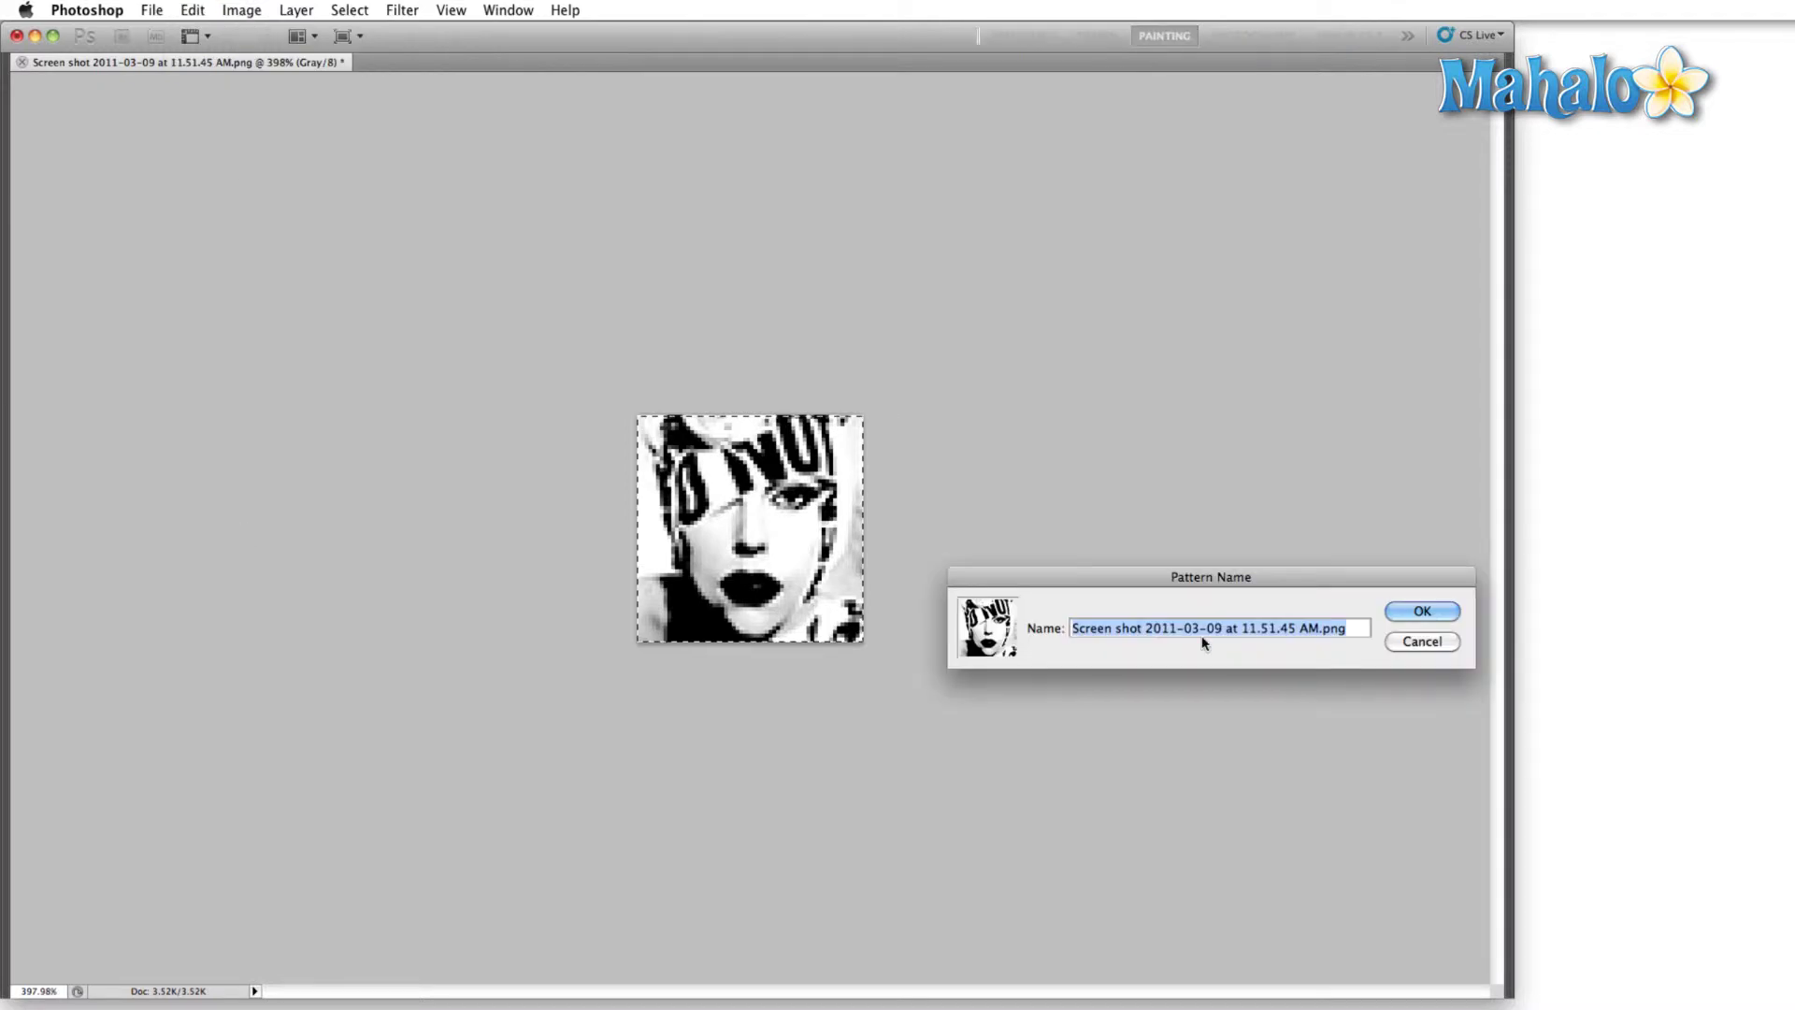
{"action": "type", "text": "Lady G"}
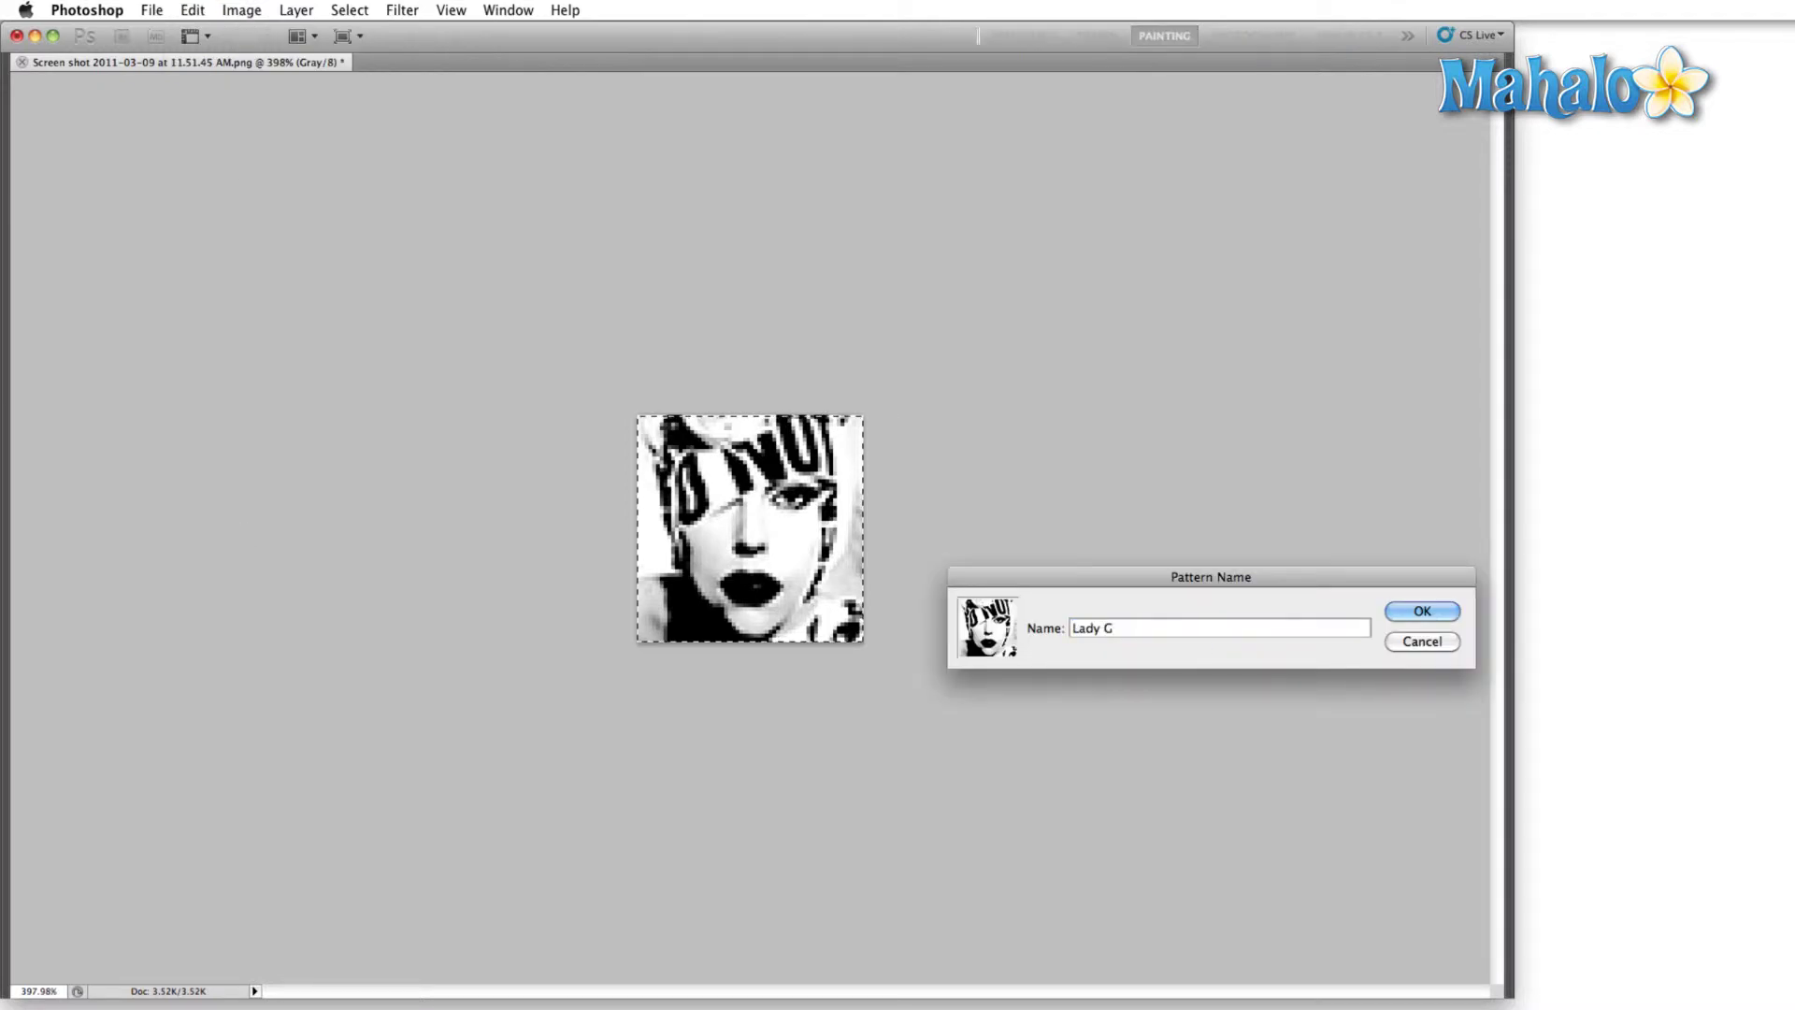
{"action": "type", "text": "aga"}
{"action": "key", "text": "Return"}
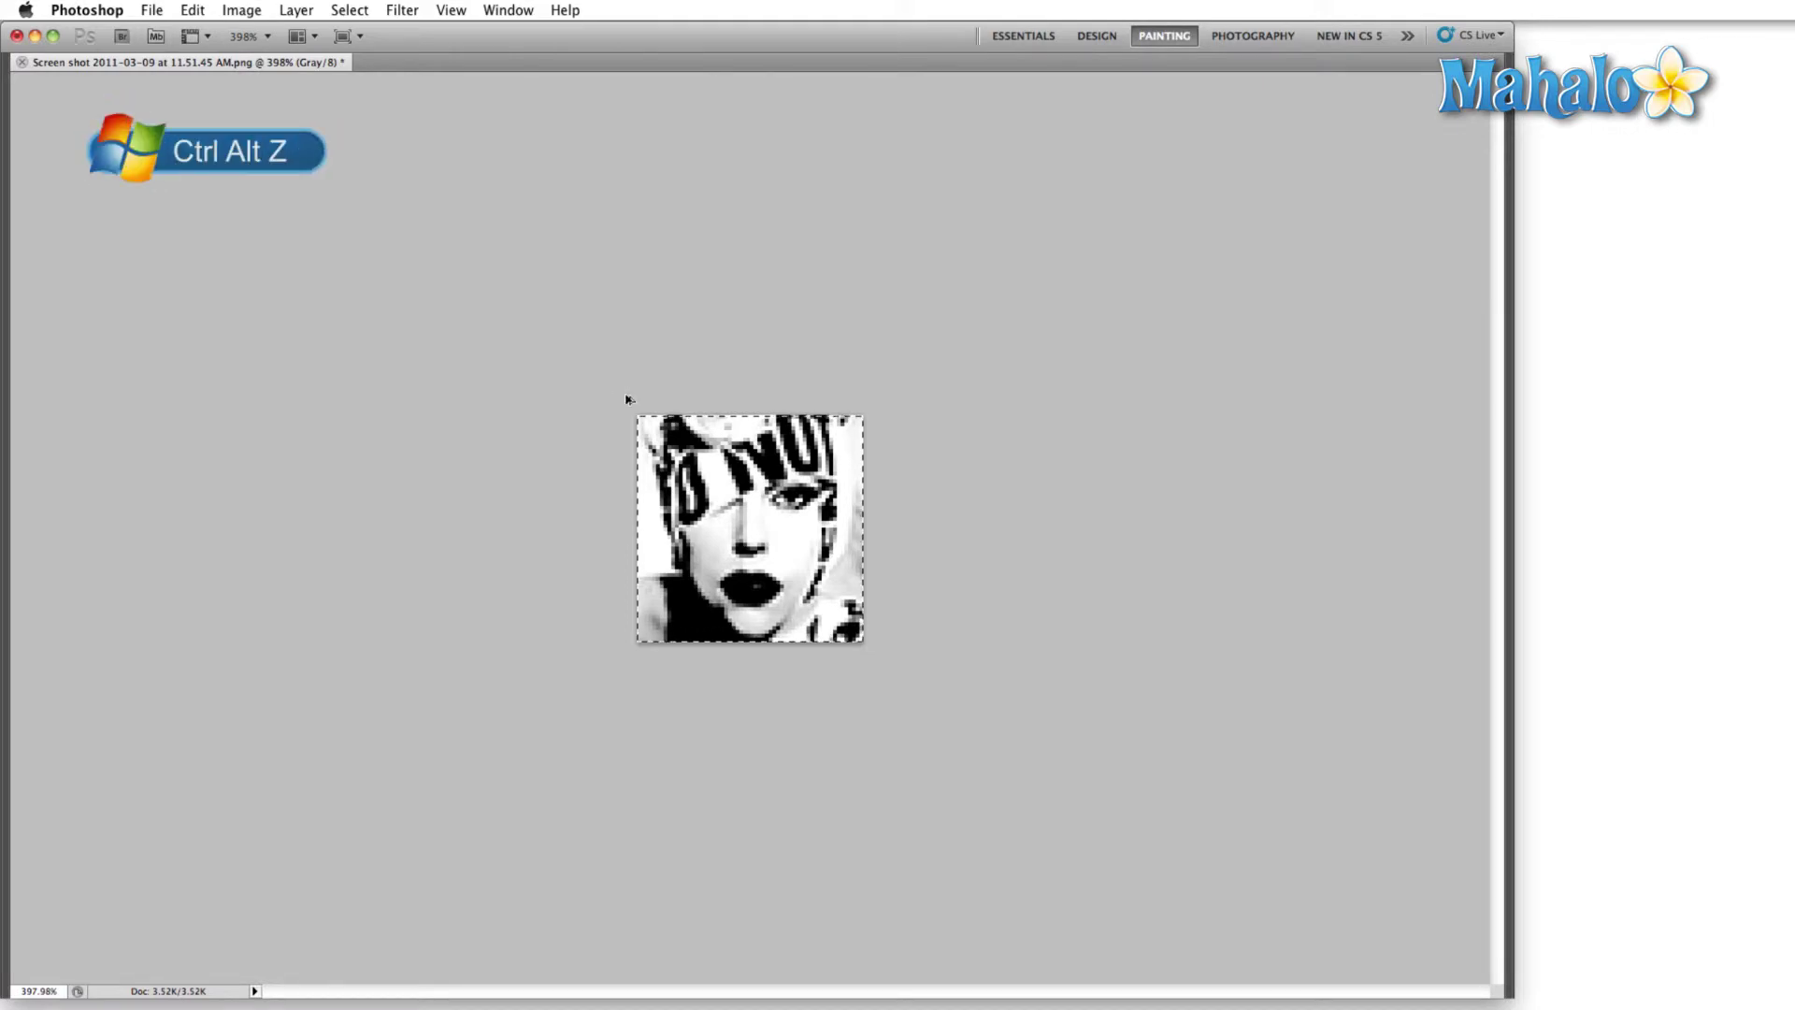
- Step back twice through history to undo the 60-pixel resize and Levels, then zoom out
{"action": "key", "text": "ctrl+alt+z"}
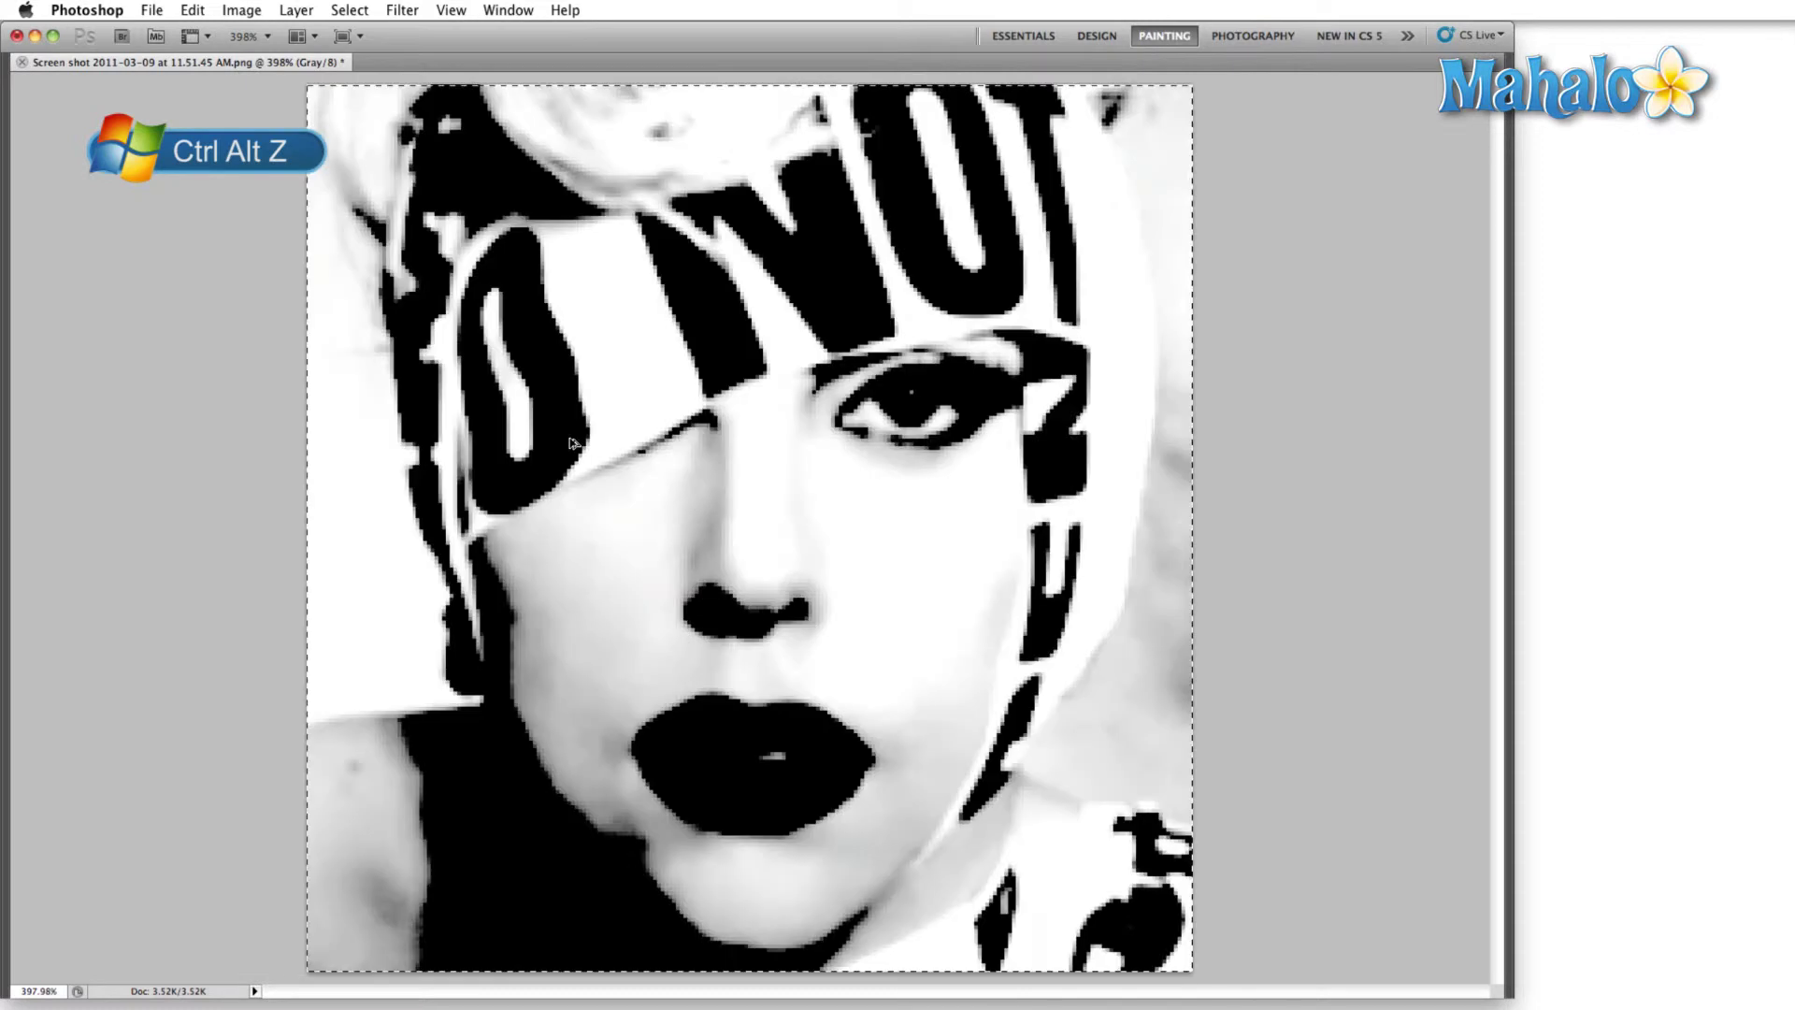
{"action": "key", "text": "ctrl+alt+z"}
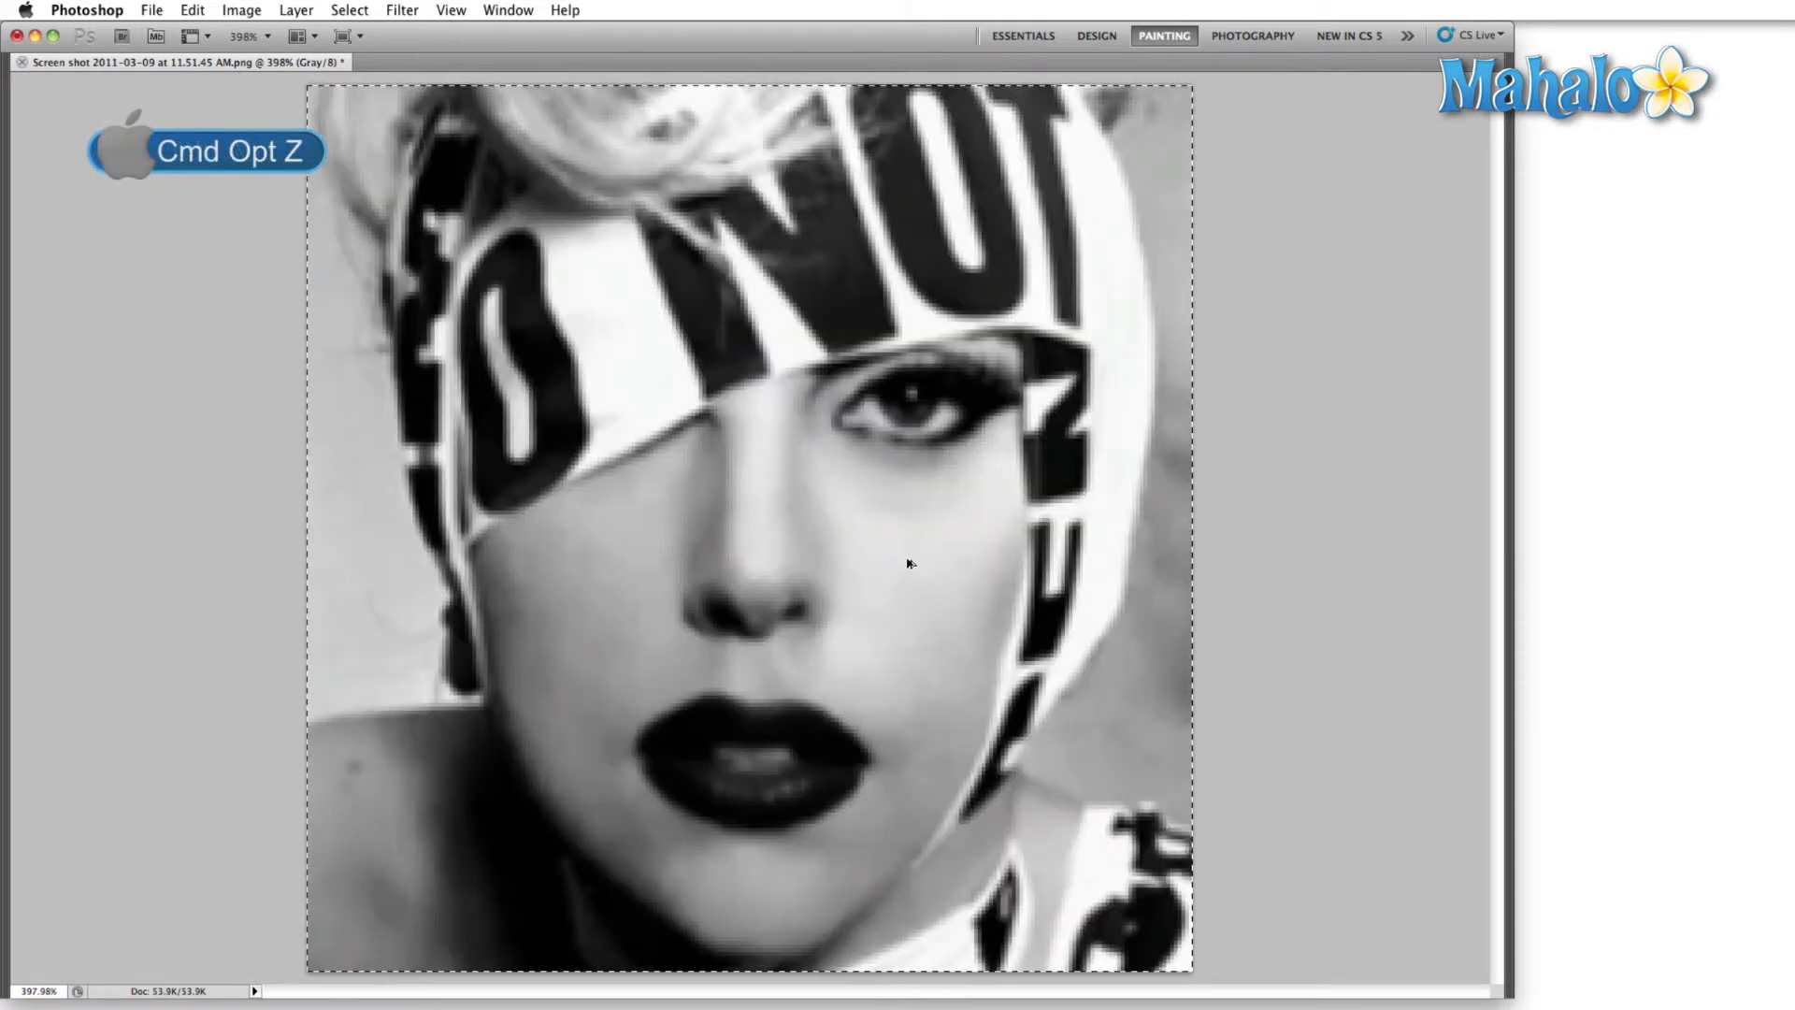
{"action": "key", "text": "ctrl+minus"}
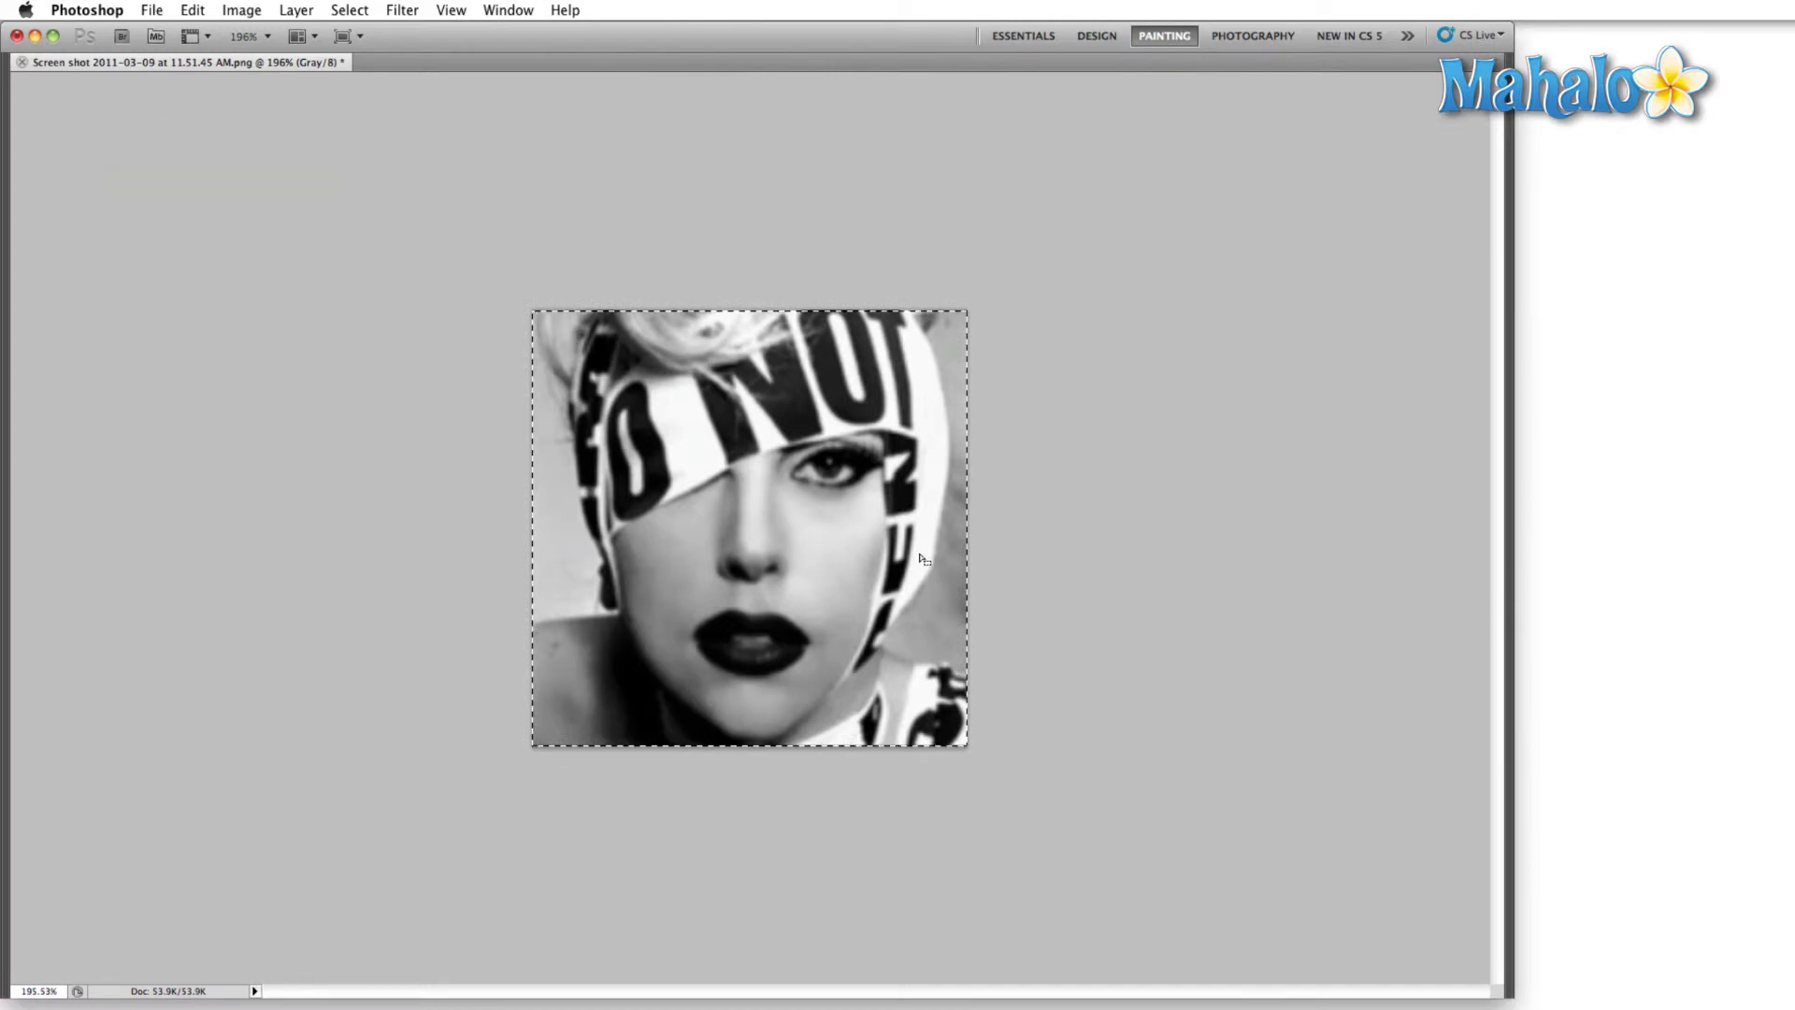
{"action": "left_click", "coordinate": [245, 7]}
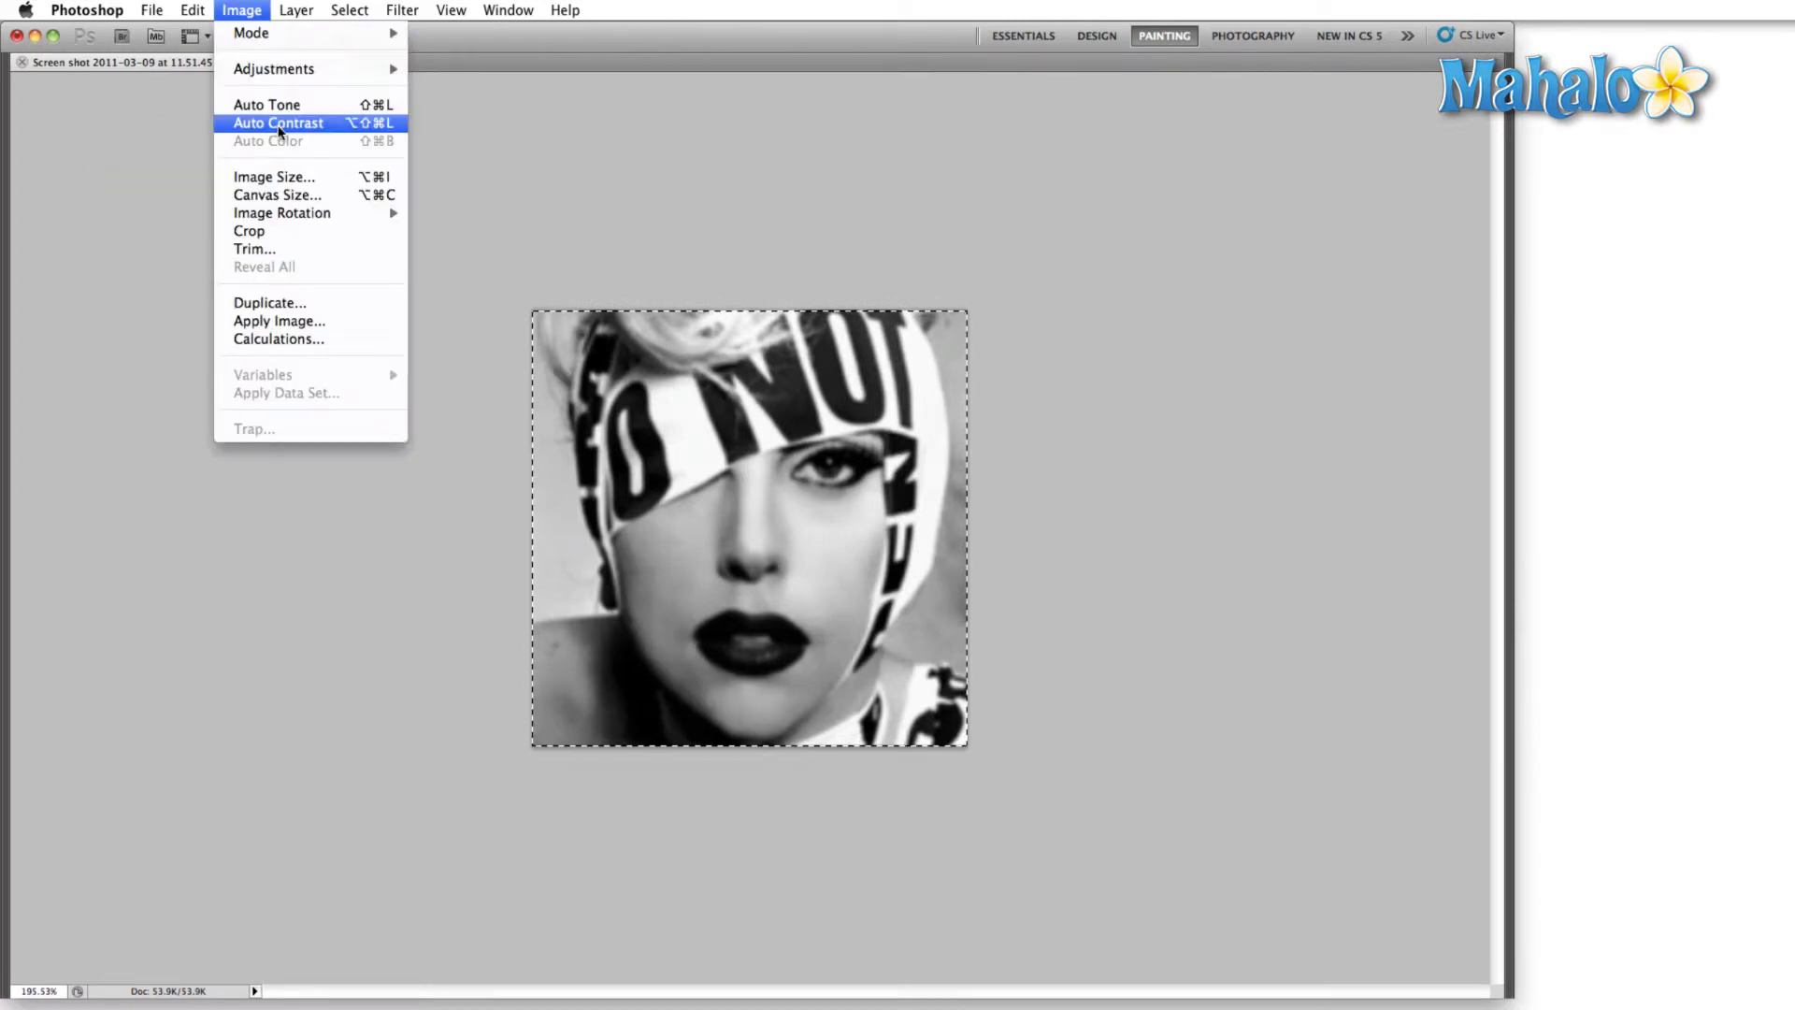
- Resize the face crop to 1500 pixels wide at 300 pixels/inch
{"action": "left_click", "coordinate": [274, 178]}
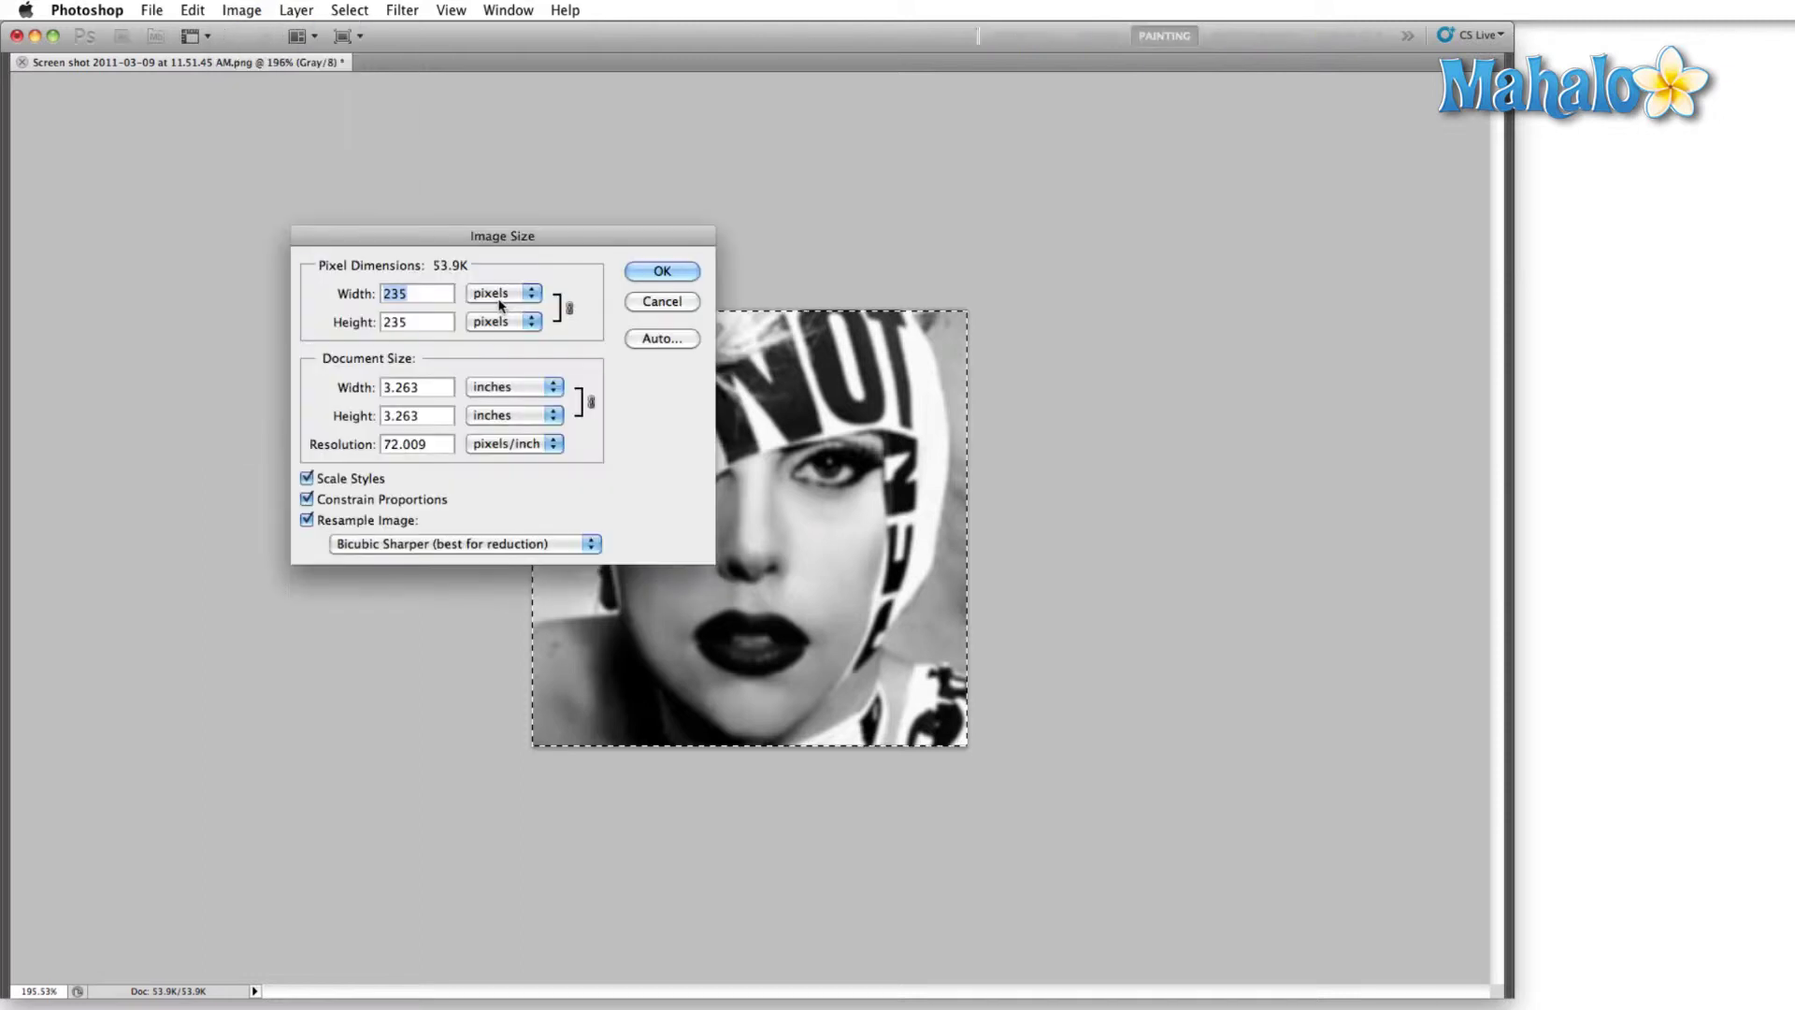
{"action": "double_click", "coordinate": [420, 441]}
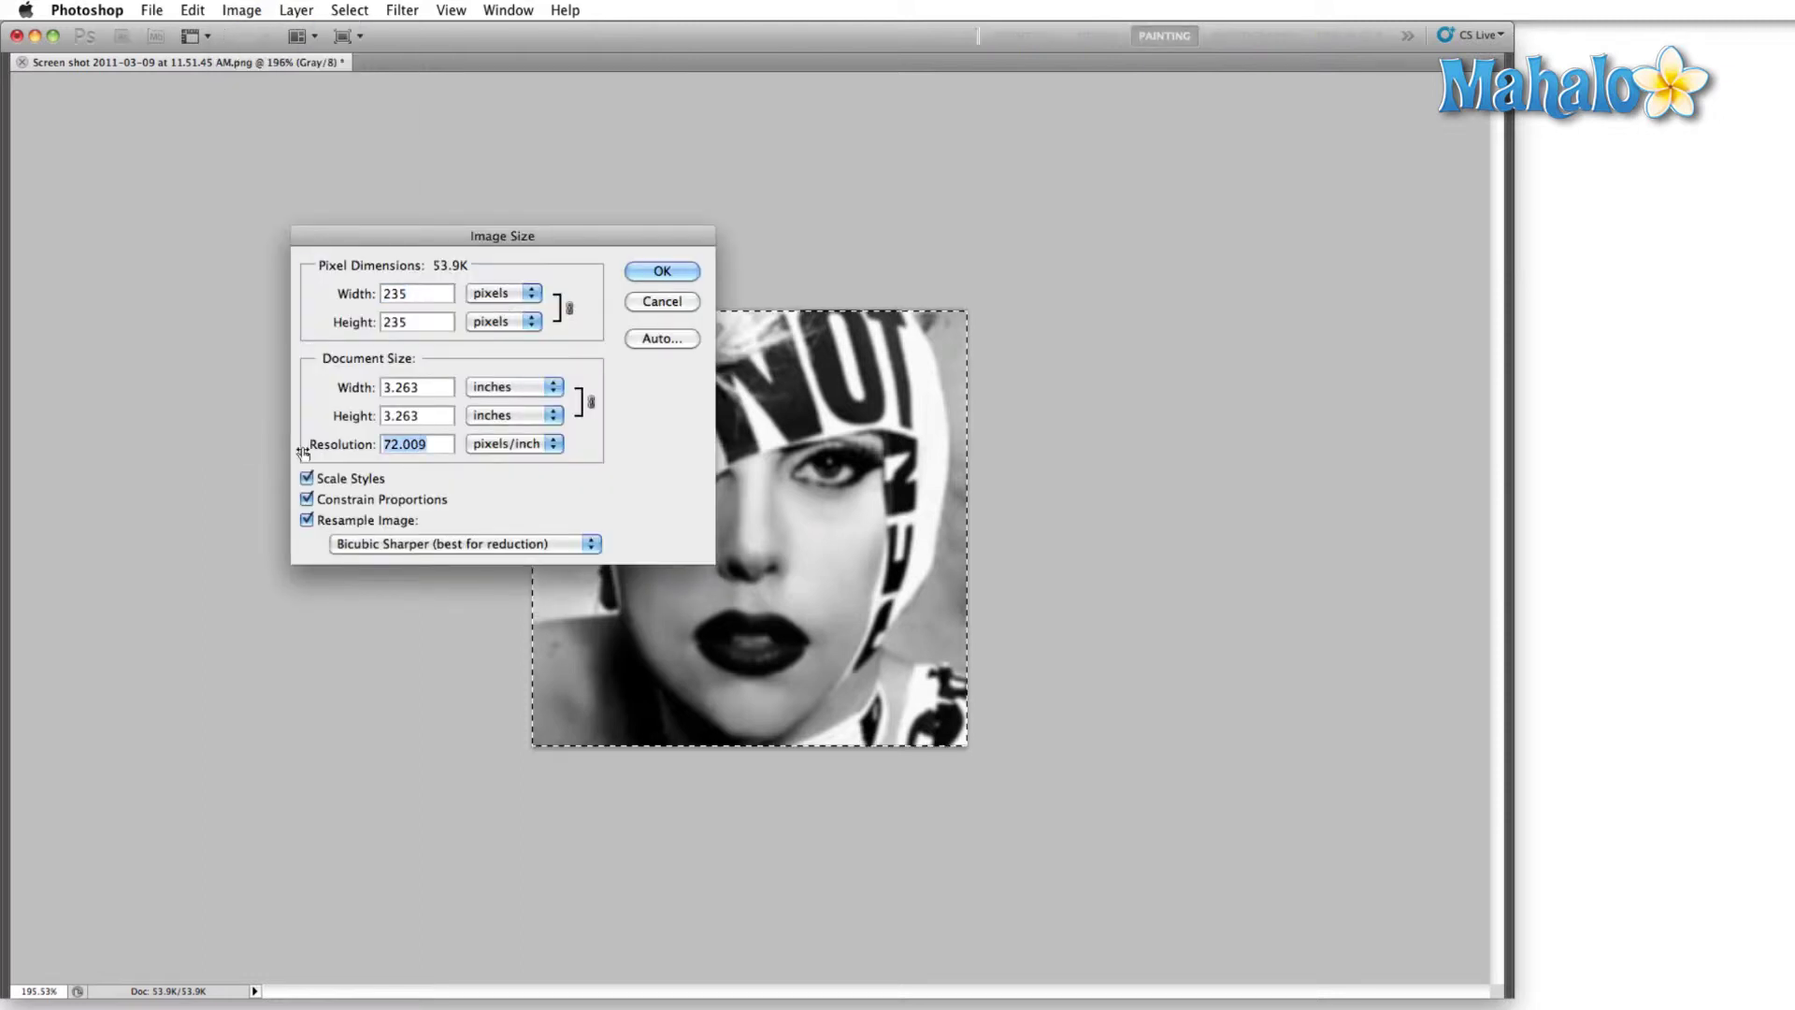
{"action": "type", "text": "300"}
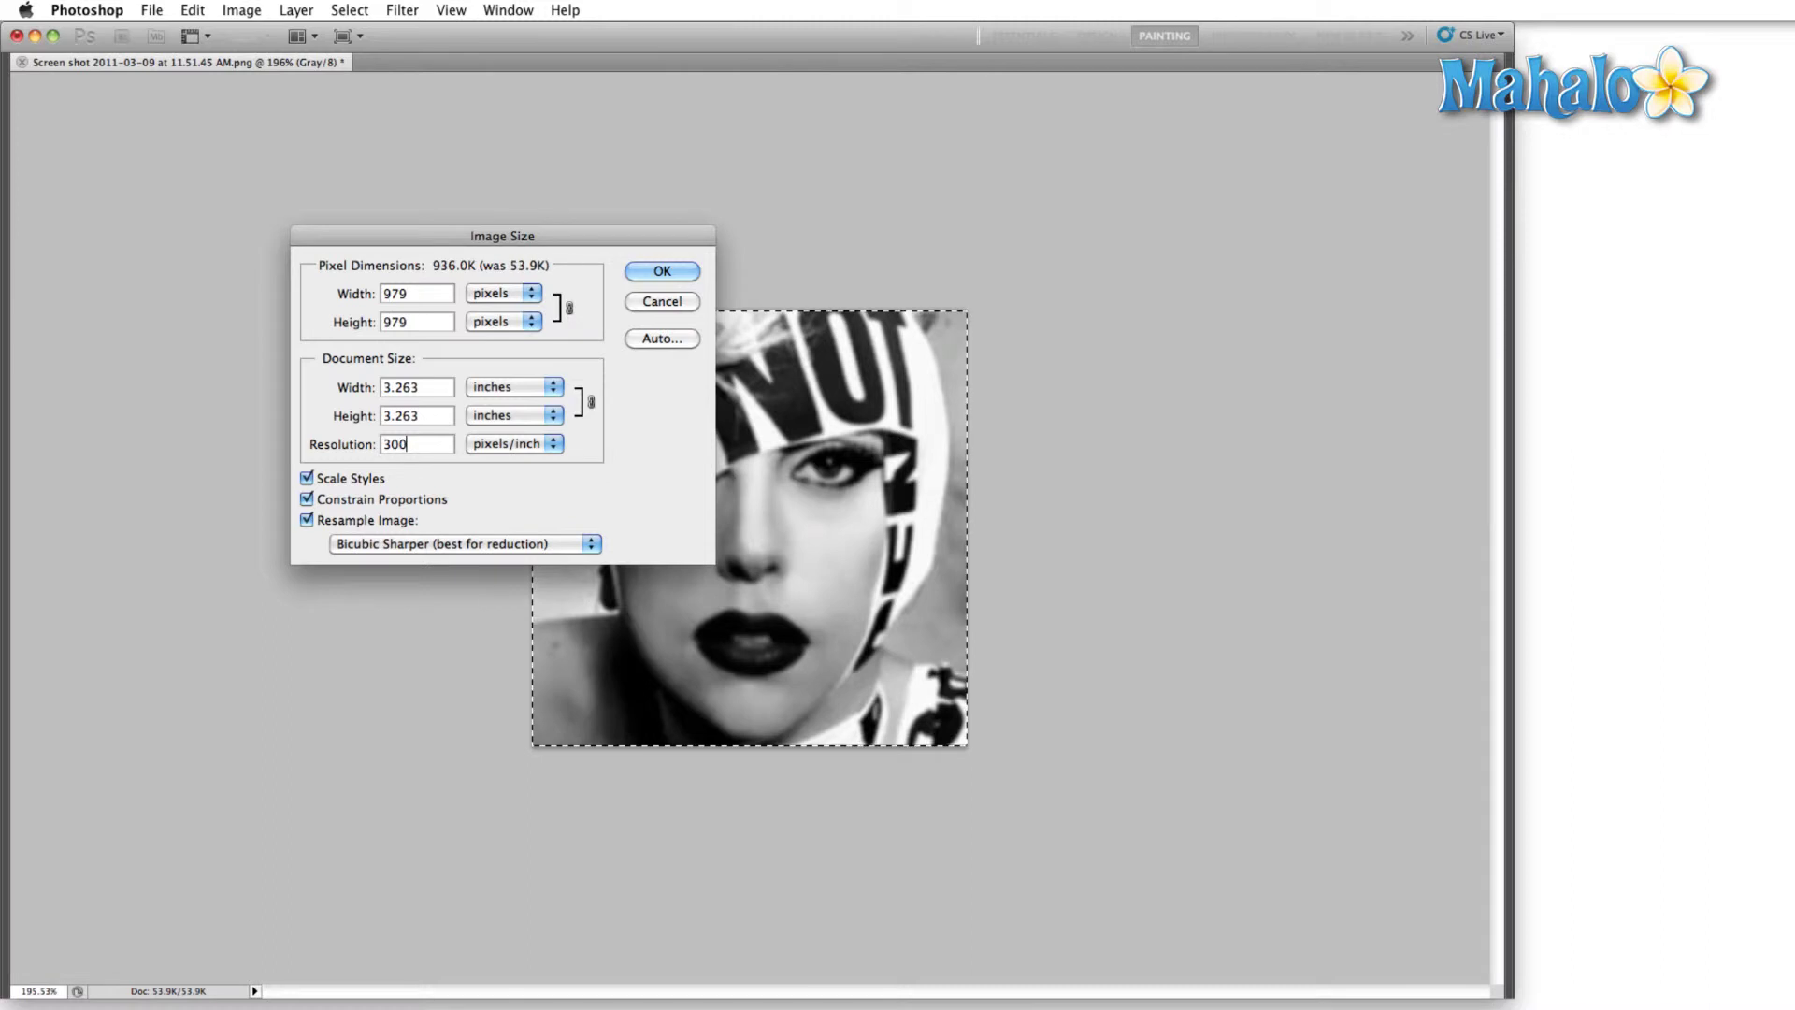
{"action": "double_click", "coordinate": [382, 294]}
{"action": "type", "text": "1500"}
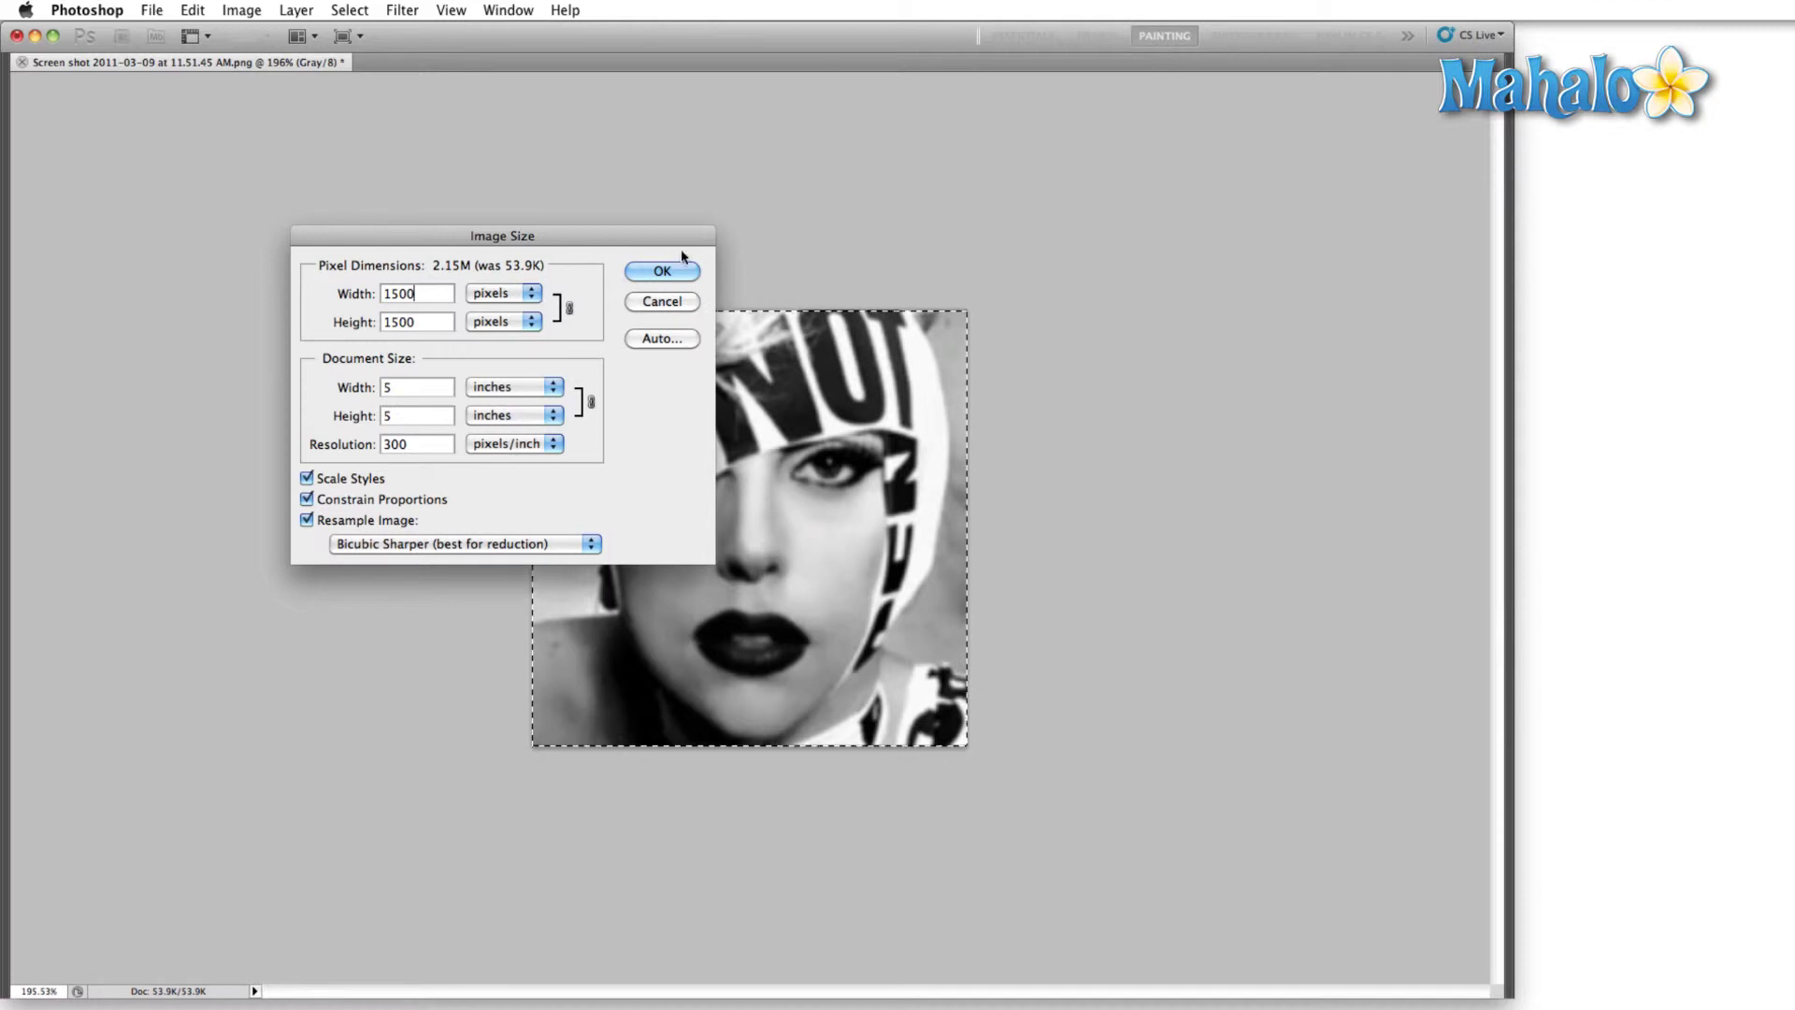
{"action": "left_click", "coordinate": [690, 272]}
{"action": "scroll", "coordinate": [701, 284], "scroll_direction": "down", "scroll_amount": 5}
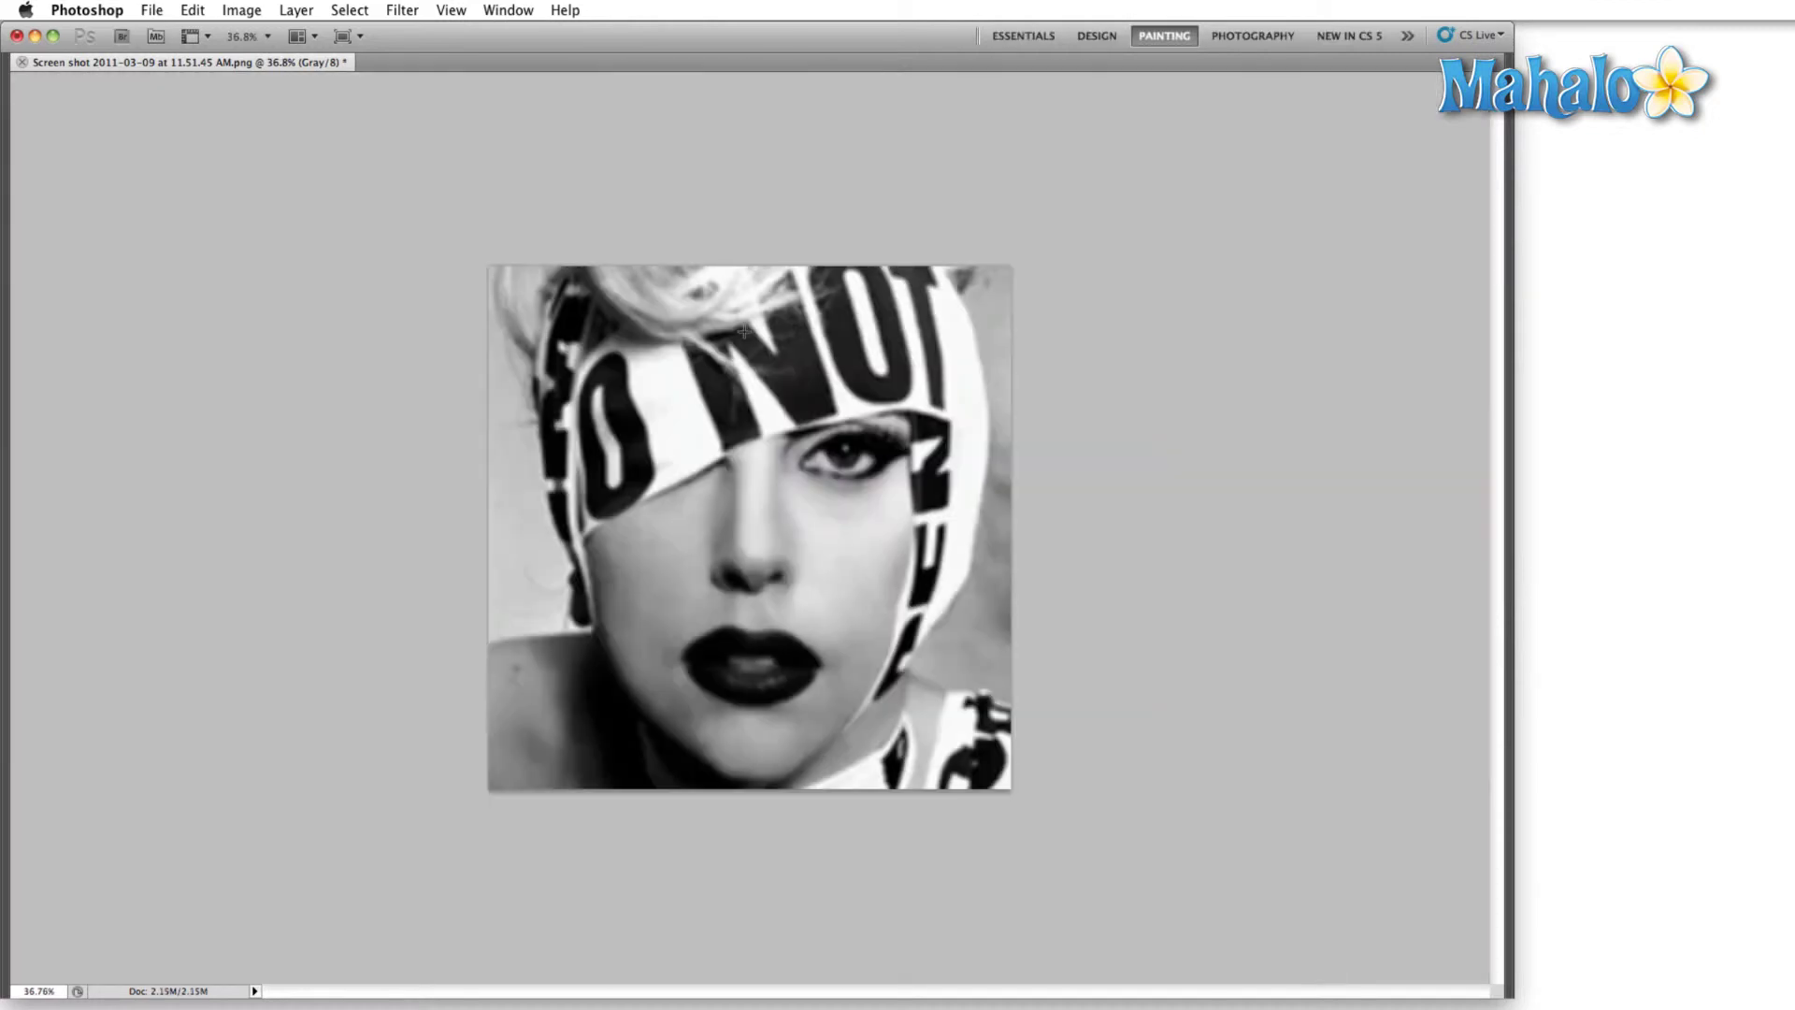
{"action": "left_click", "coordinate": [229, 10]}
{"action": "mouse_move", "coordinate": [308, 32]}
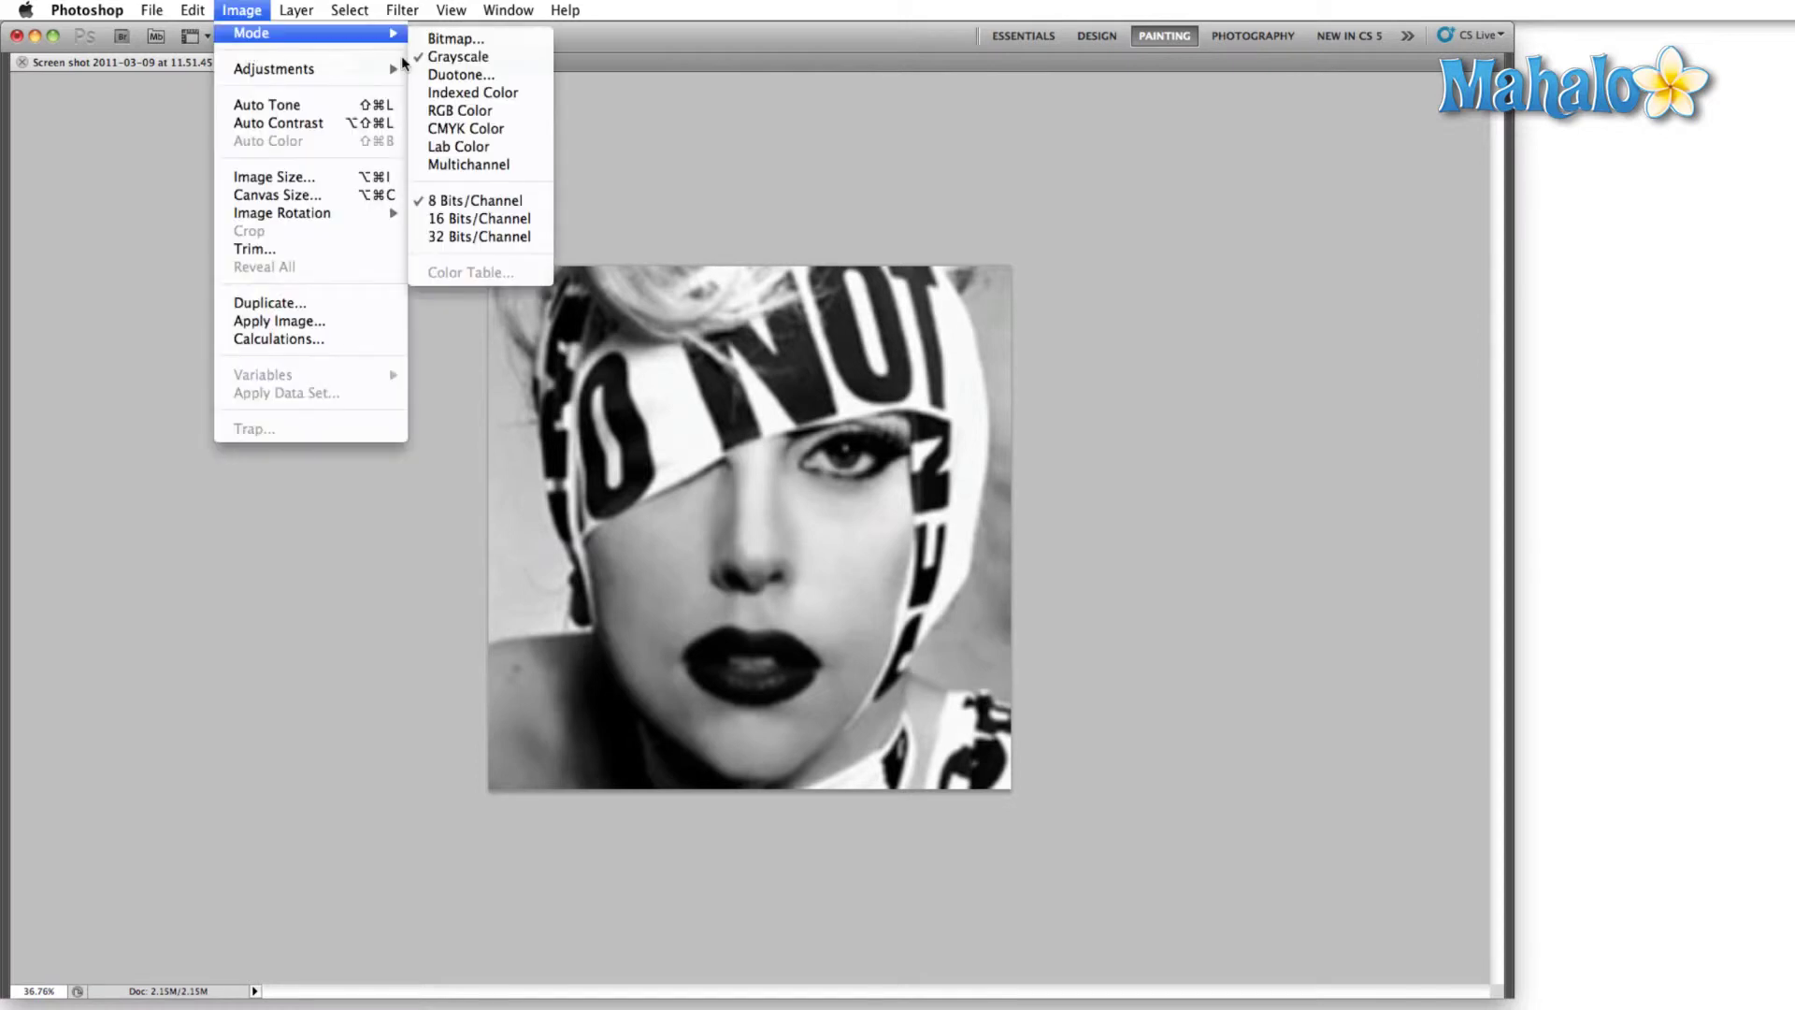
- Convert to Bitmap using the Custom Pattern method with the tiny Lady Gaga face pattern
{"action": "left_click", "coordinate": [444, 40]}
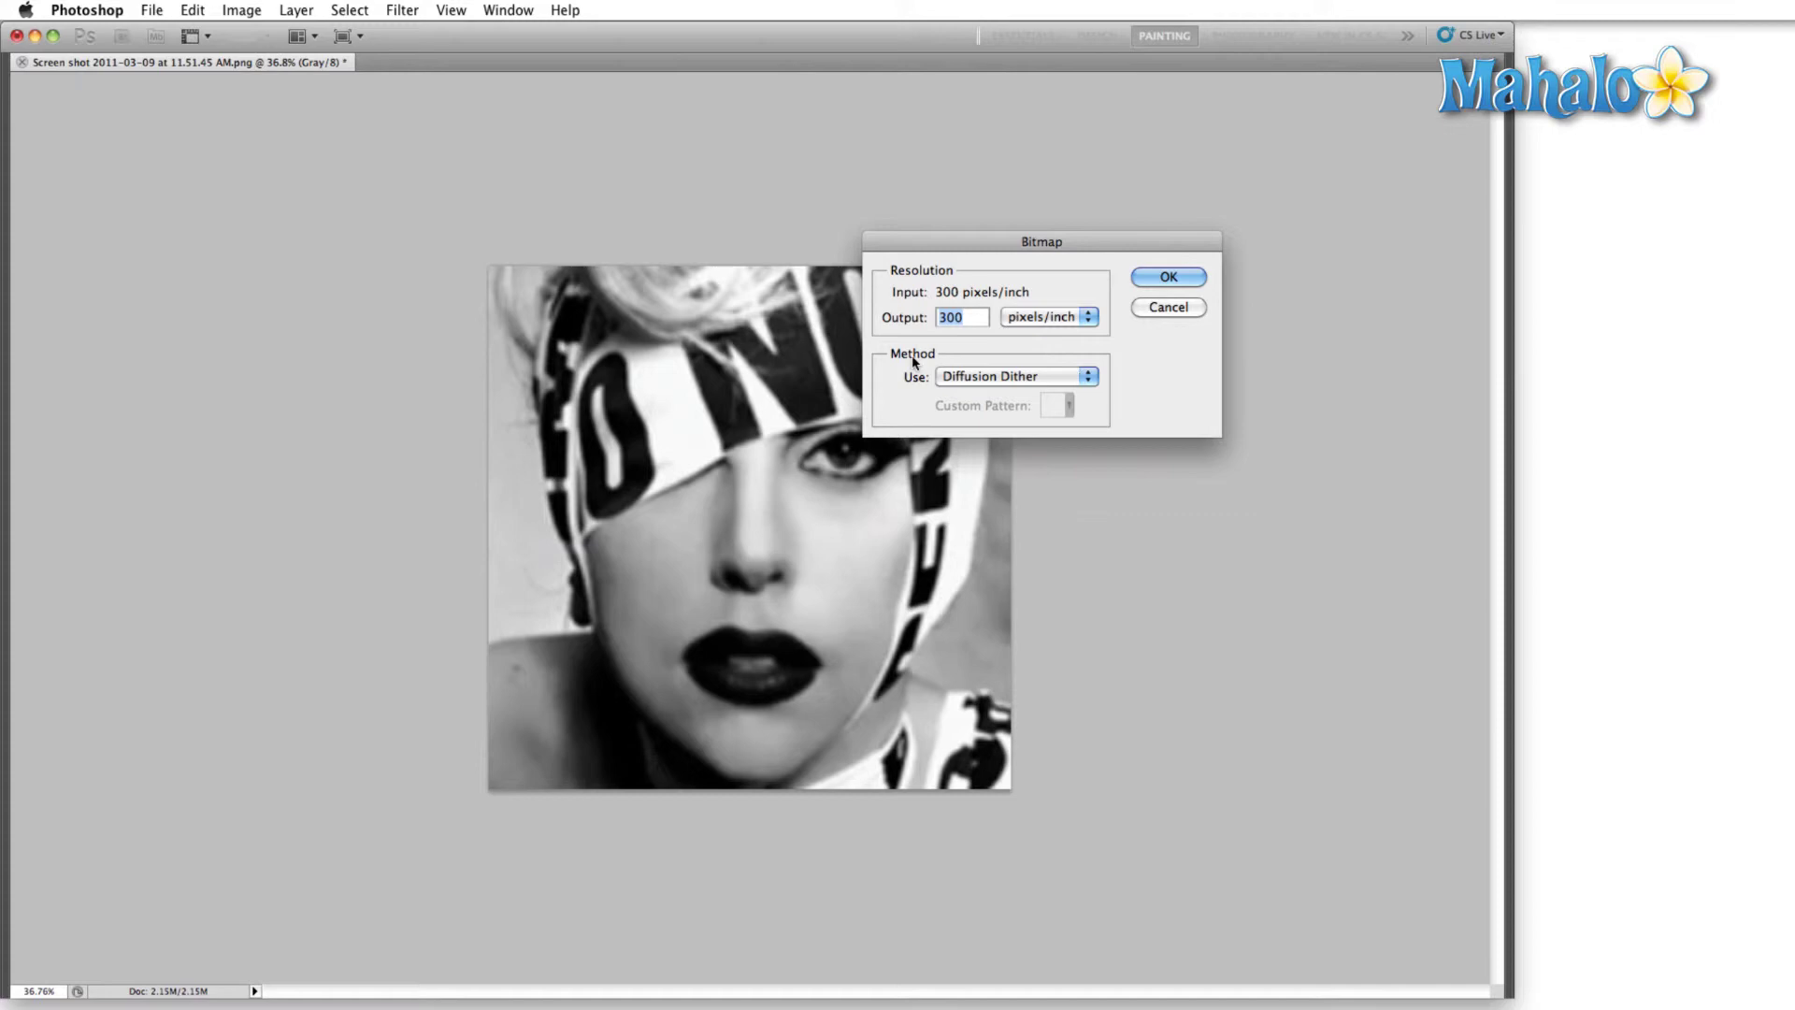
{"action": "left_click", "coordinate": [1018, 378]}
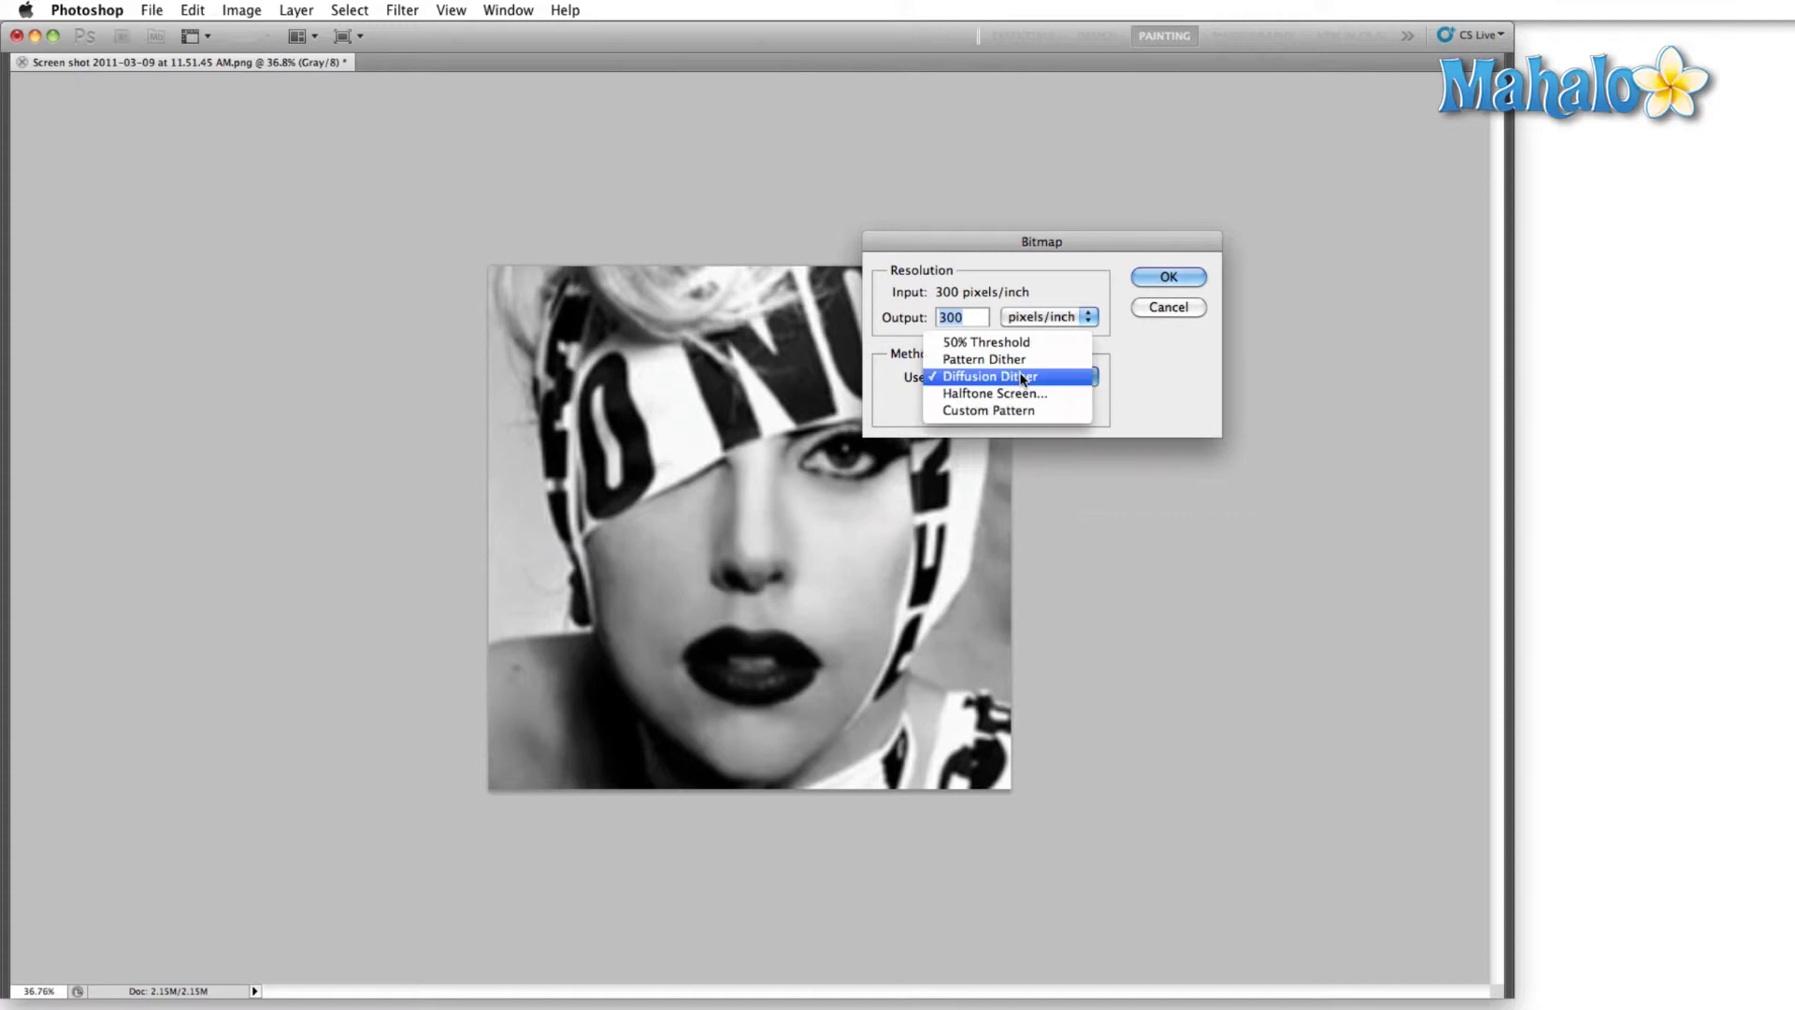
{"action": "left_click", "coordinate": [1016, 412]}
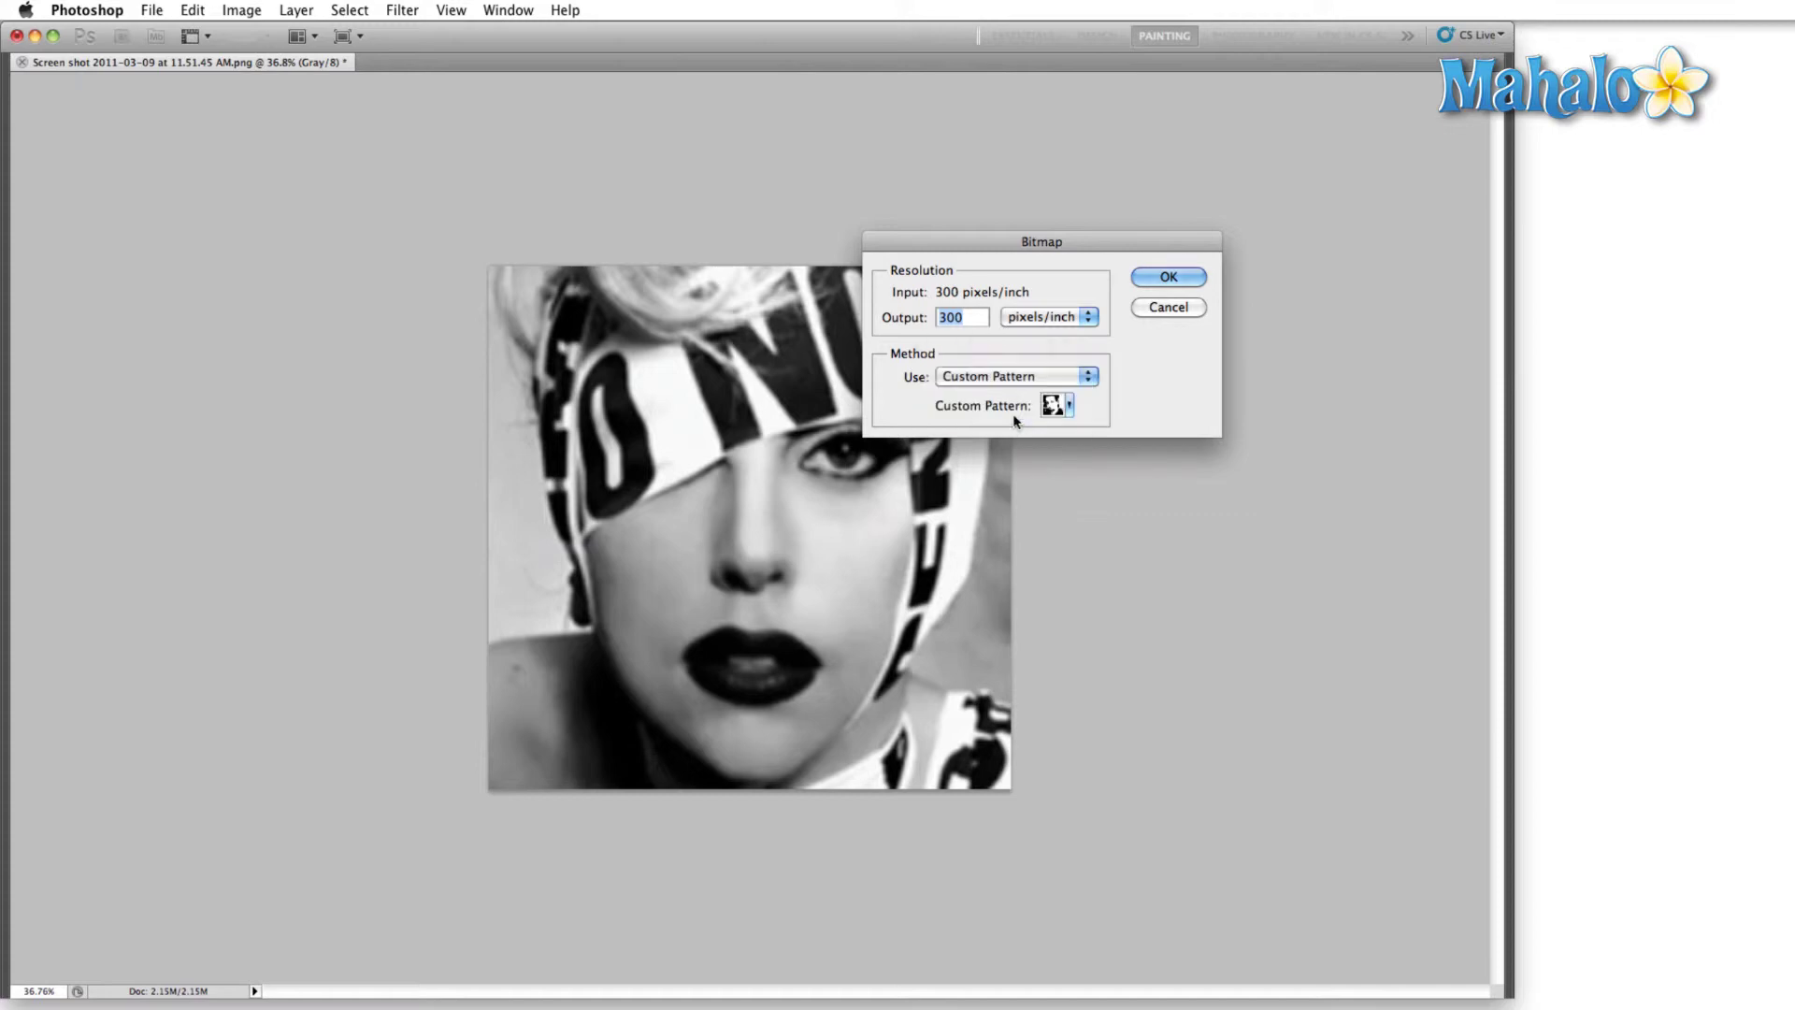
{"action": "left_click", "coordinate": [1050, 408]}
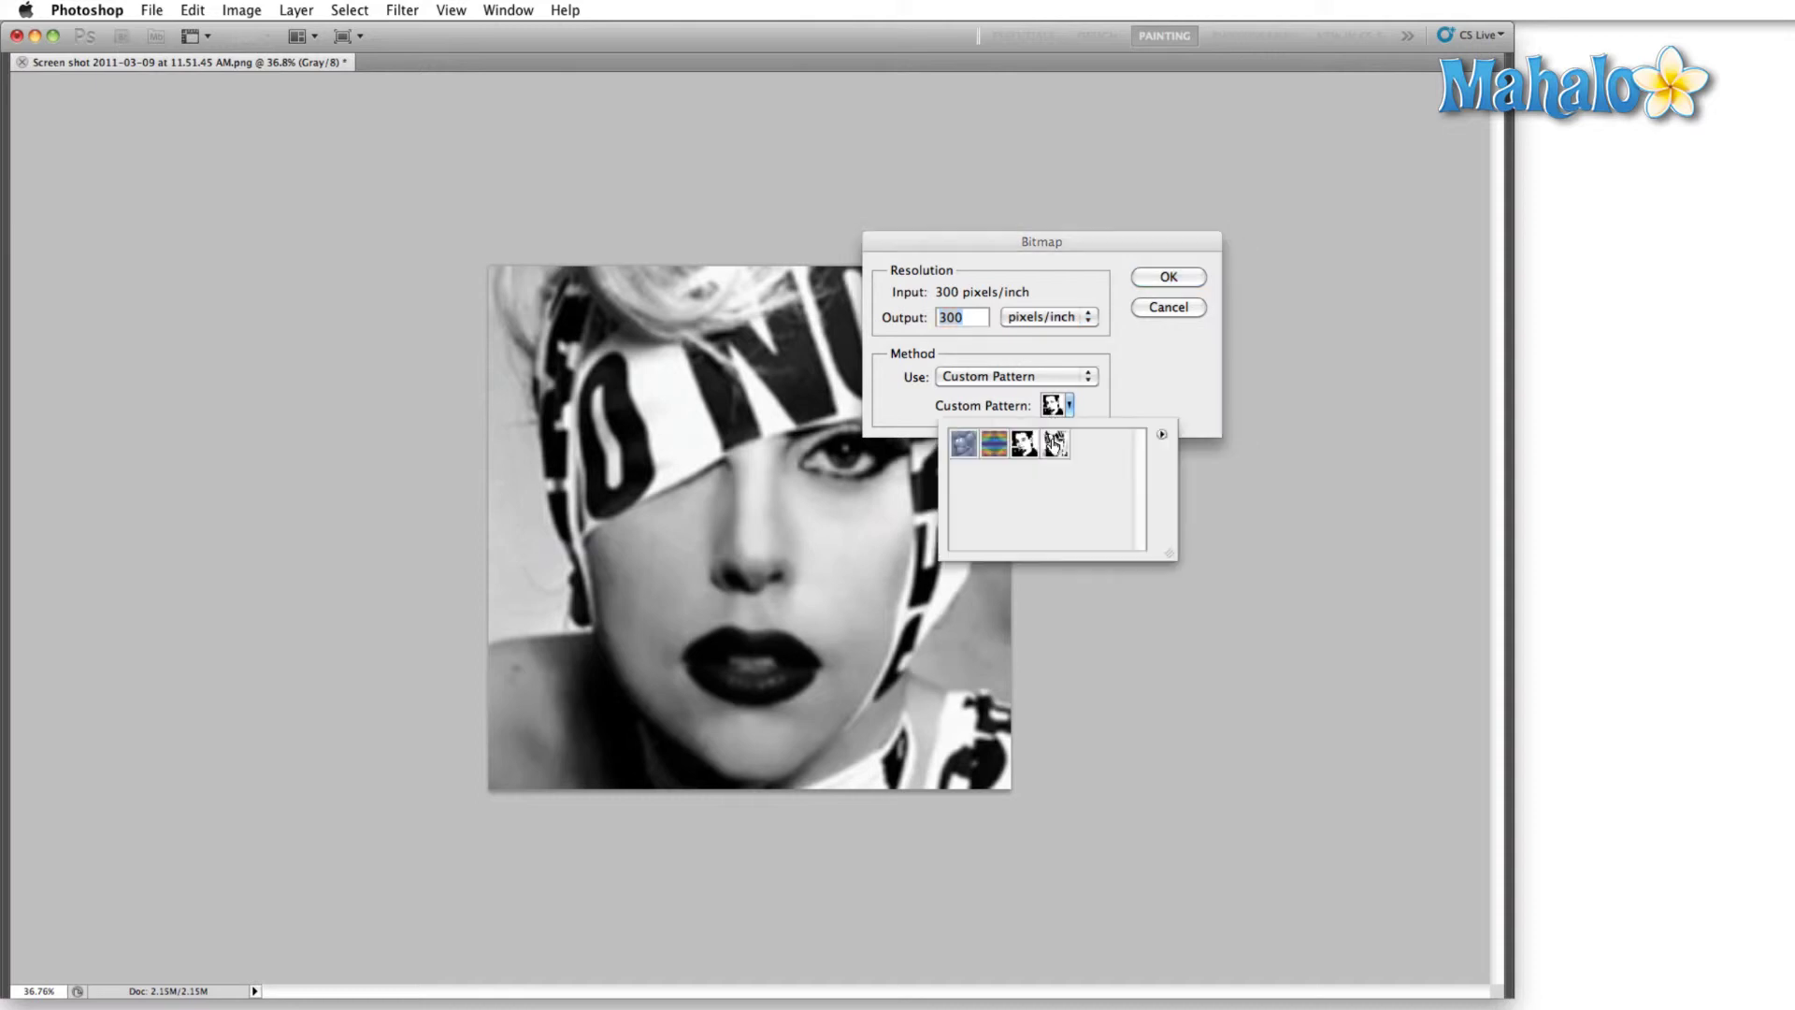
{"action": "left_click", "coordinate": [1055, 447]}
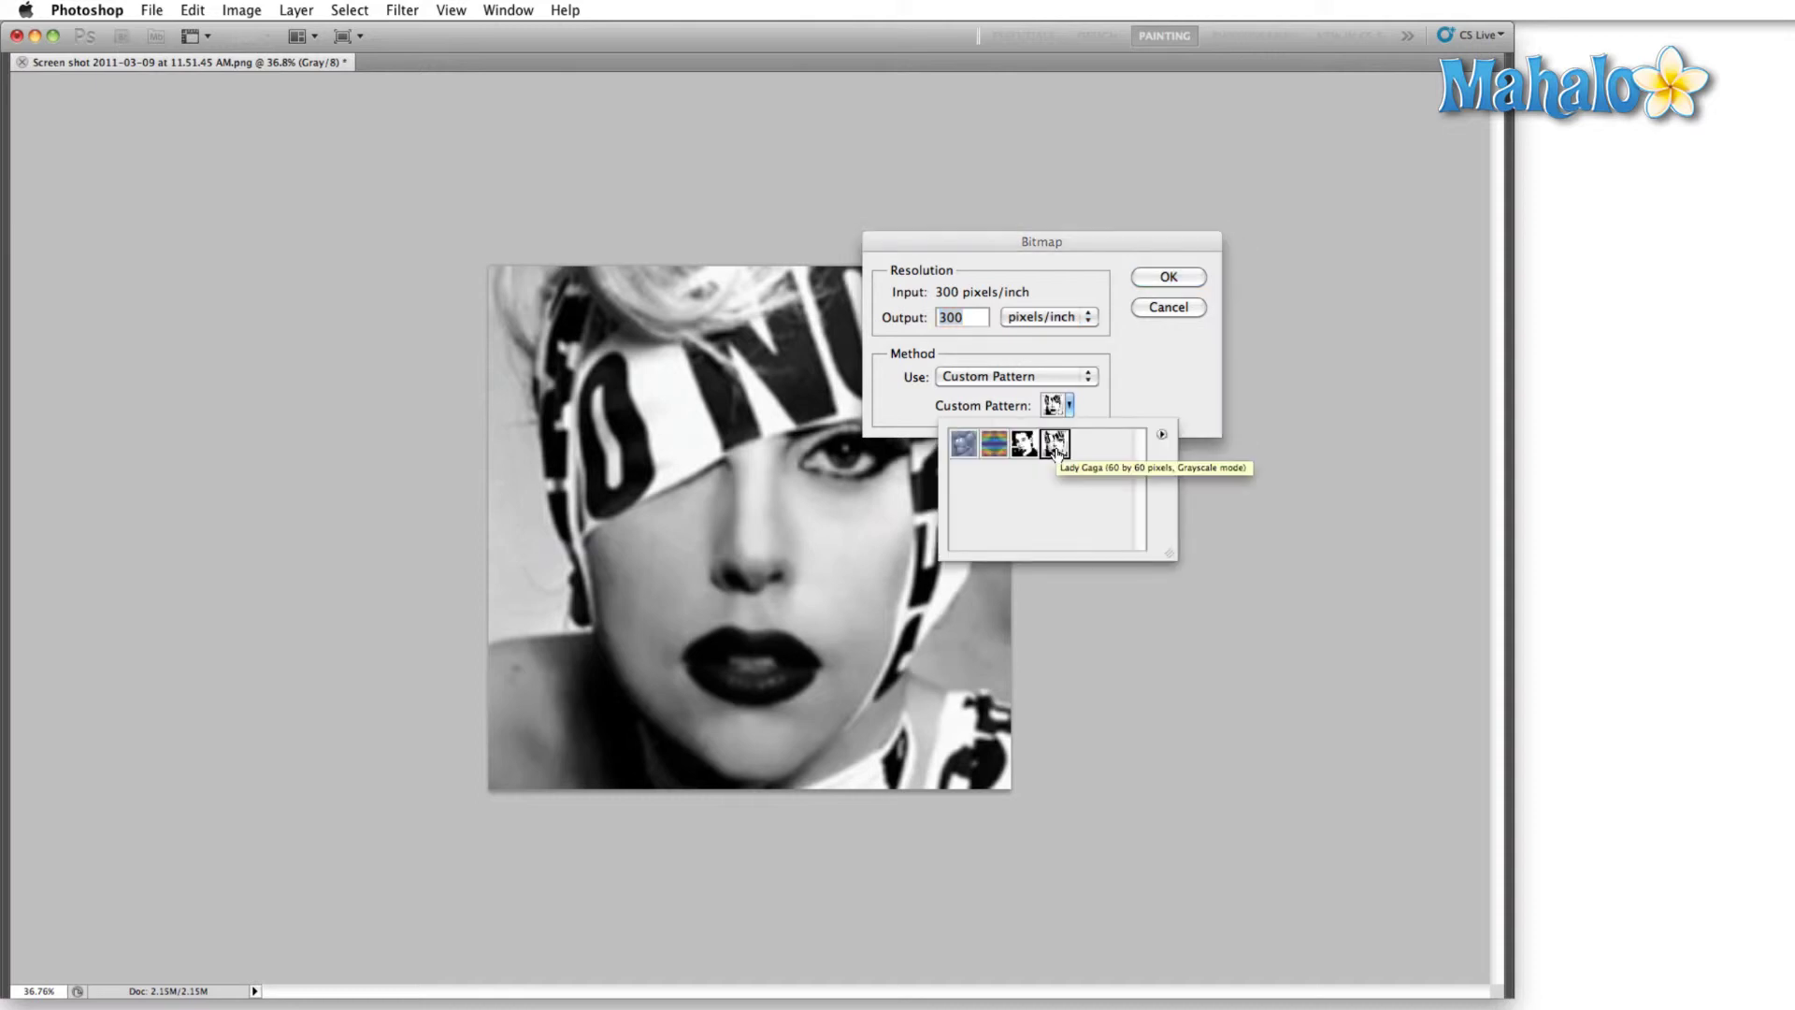
{"action": "left_click", "coordinate": [1100, 298]}
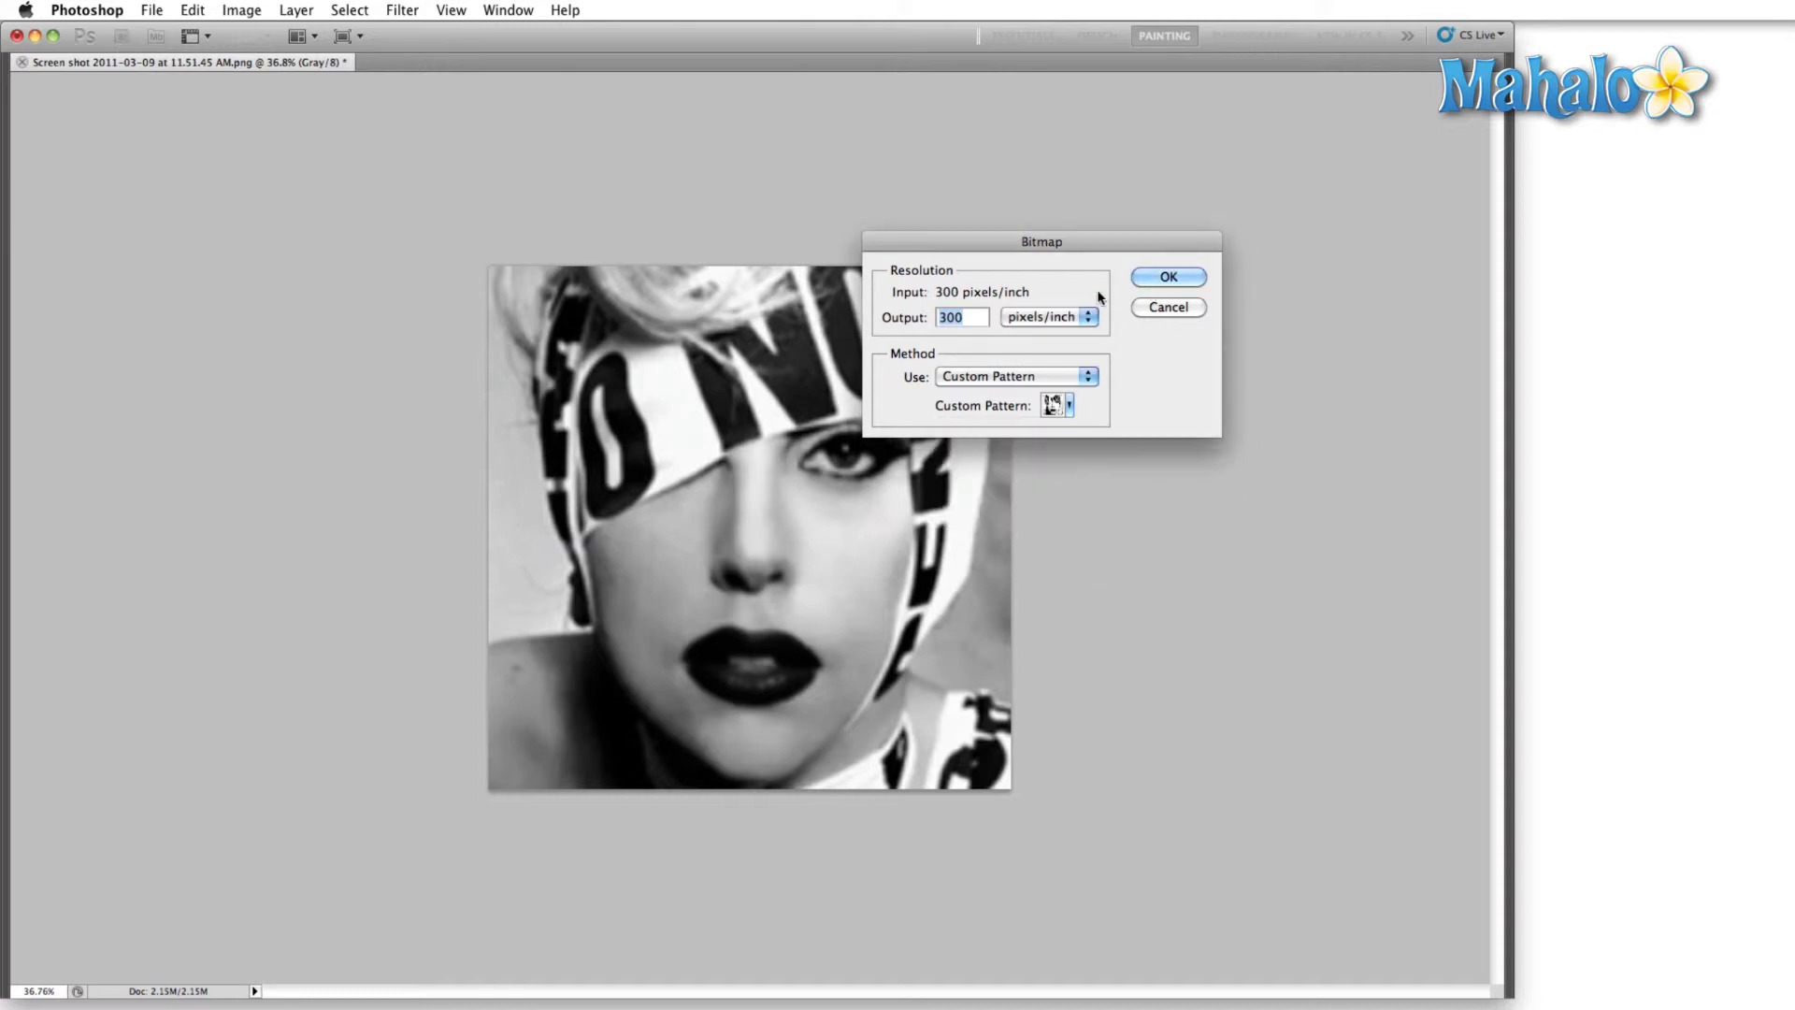
{"action": "left_click", "coordinate": [1166, 278]}
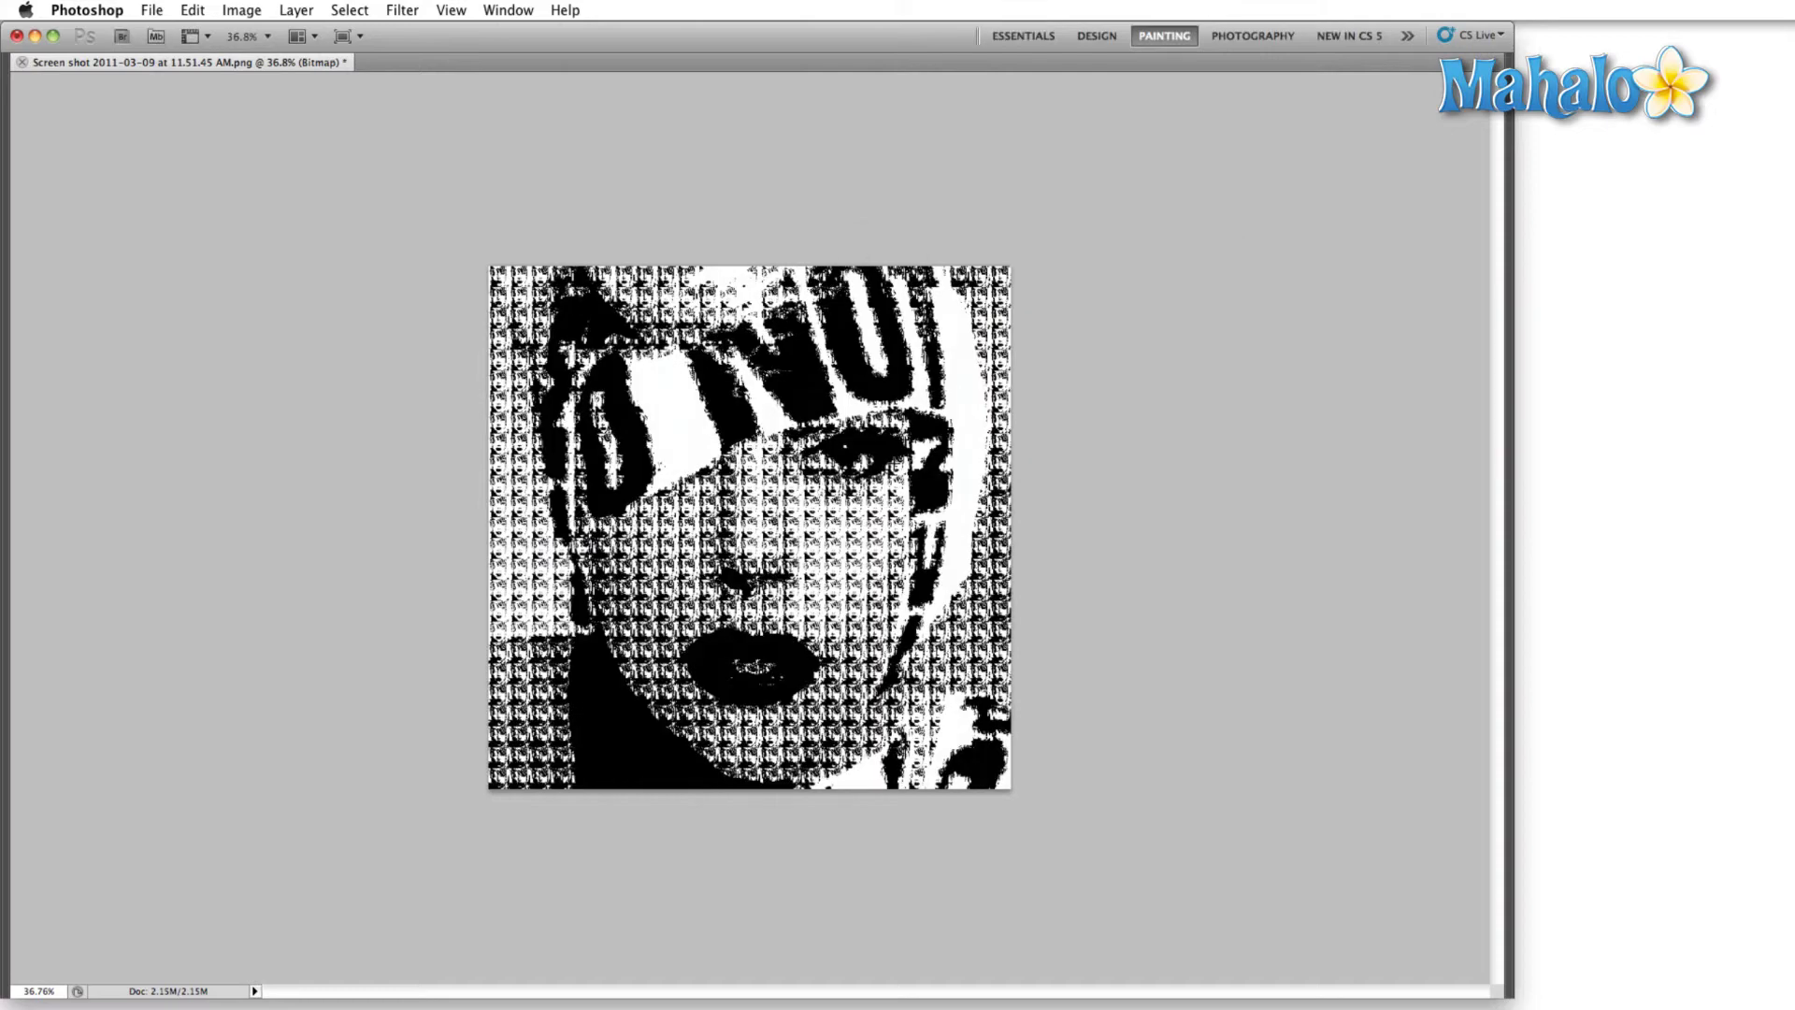
{"action": "key", "text": "ctrl+plus"}
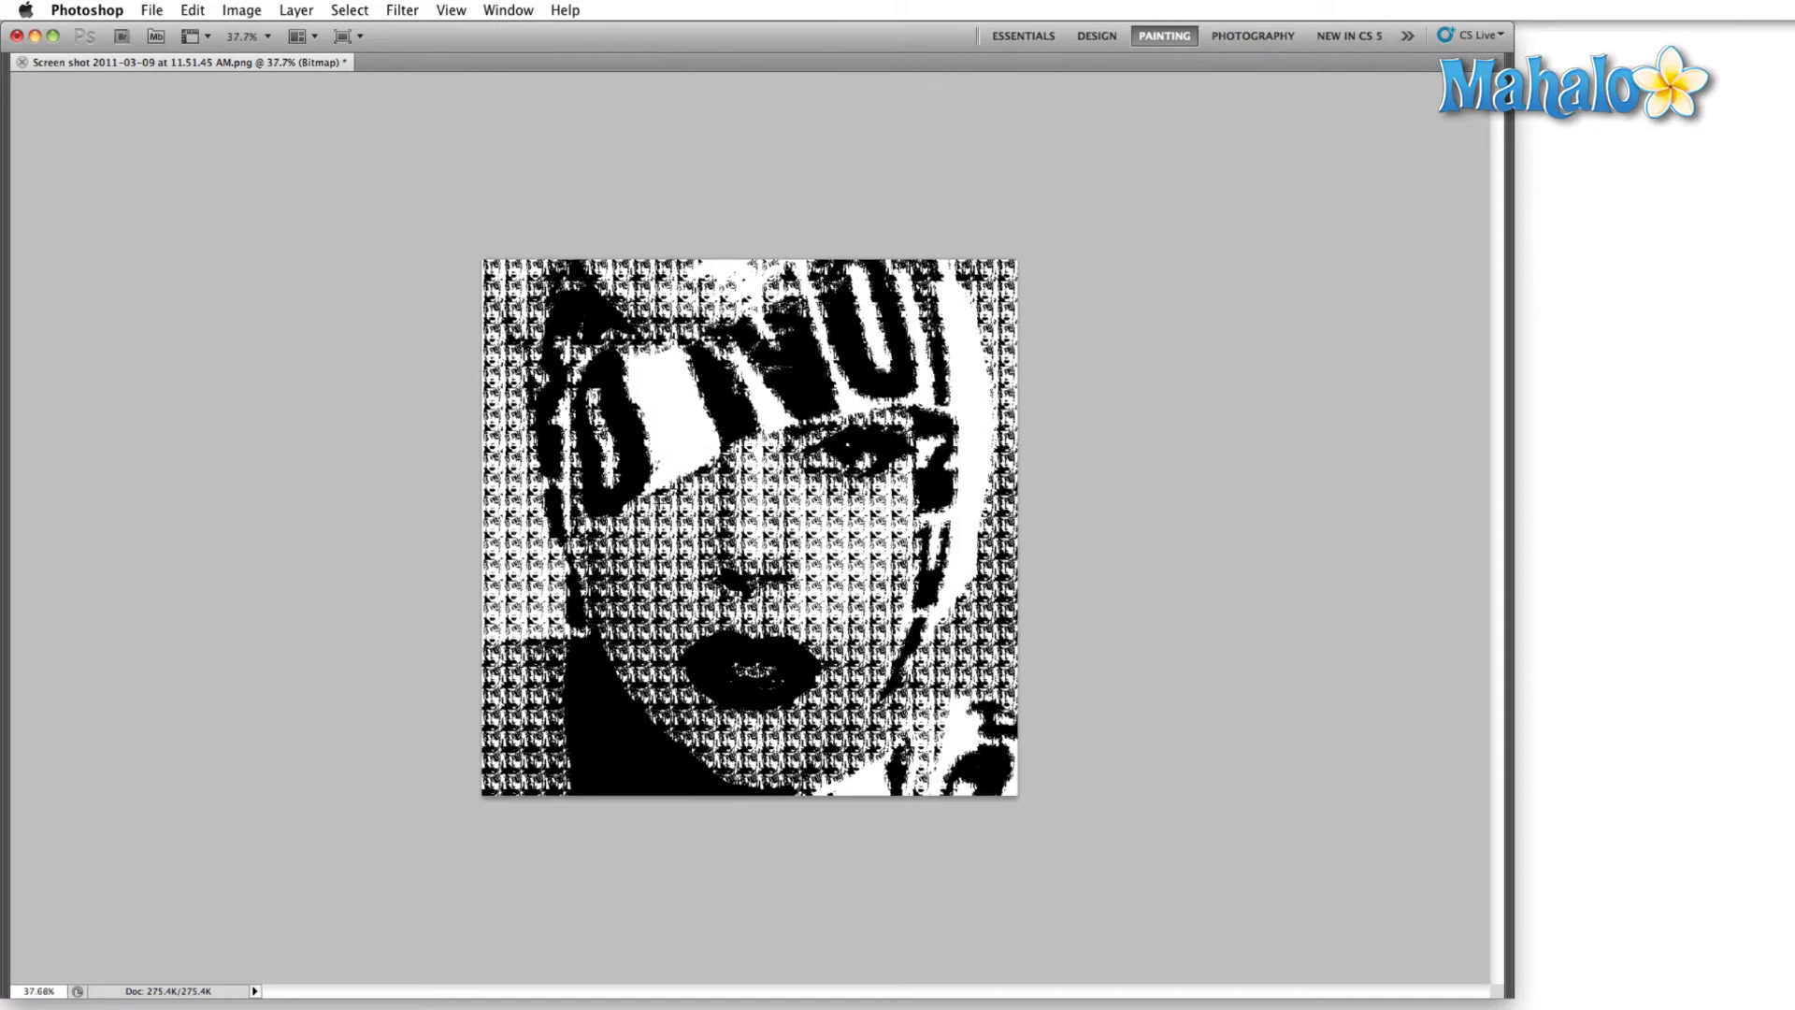
{"action": "key", "text": "ctrl+plus"}
{"action": "key", "text": "ctrl+plus"}
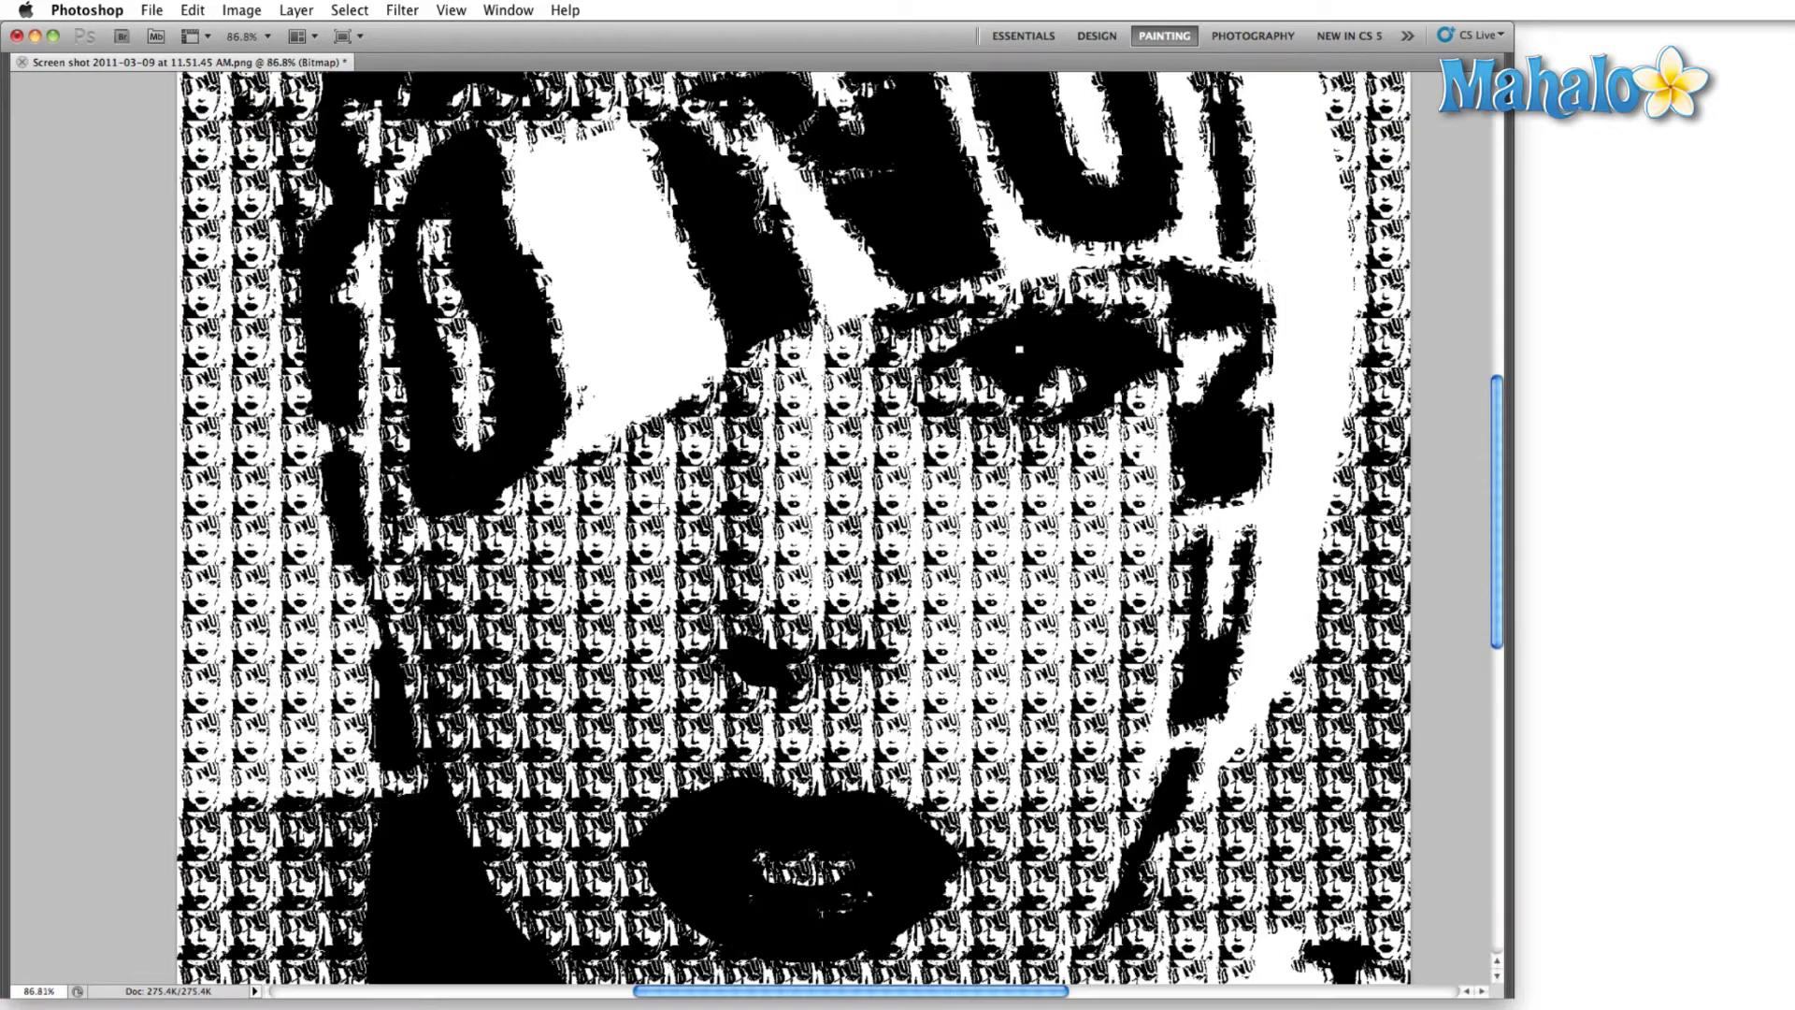
{"action": "left_click", "coordinate": [661, 504]}
{"action": "left_click", "coordinate": [660, 504]}
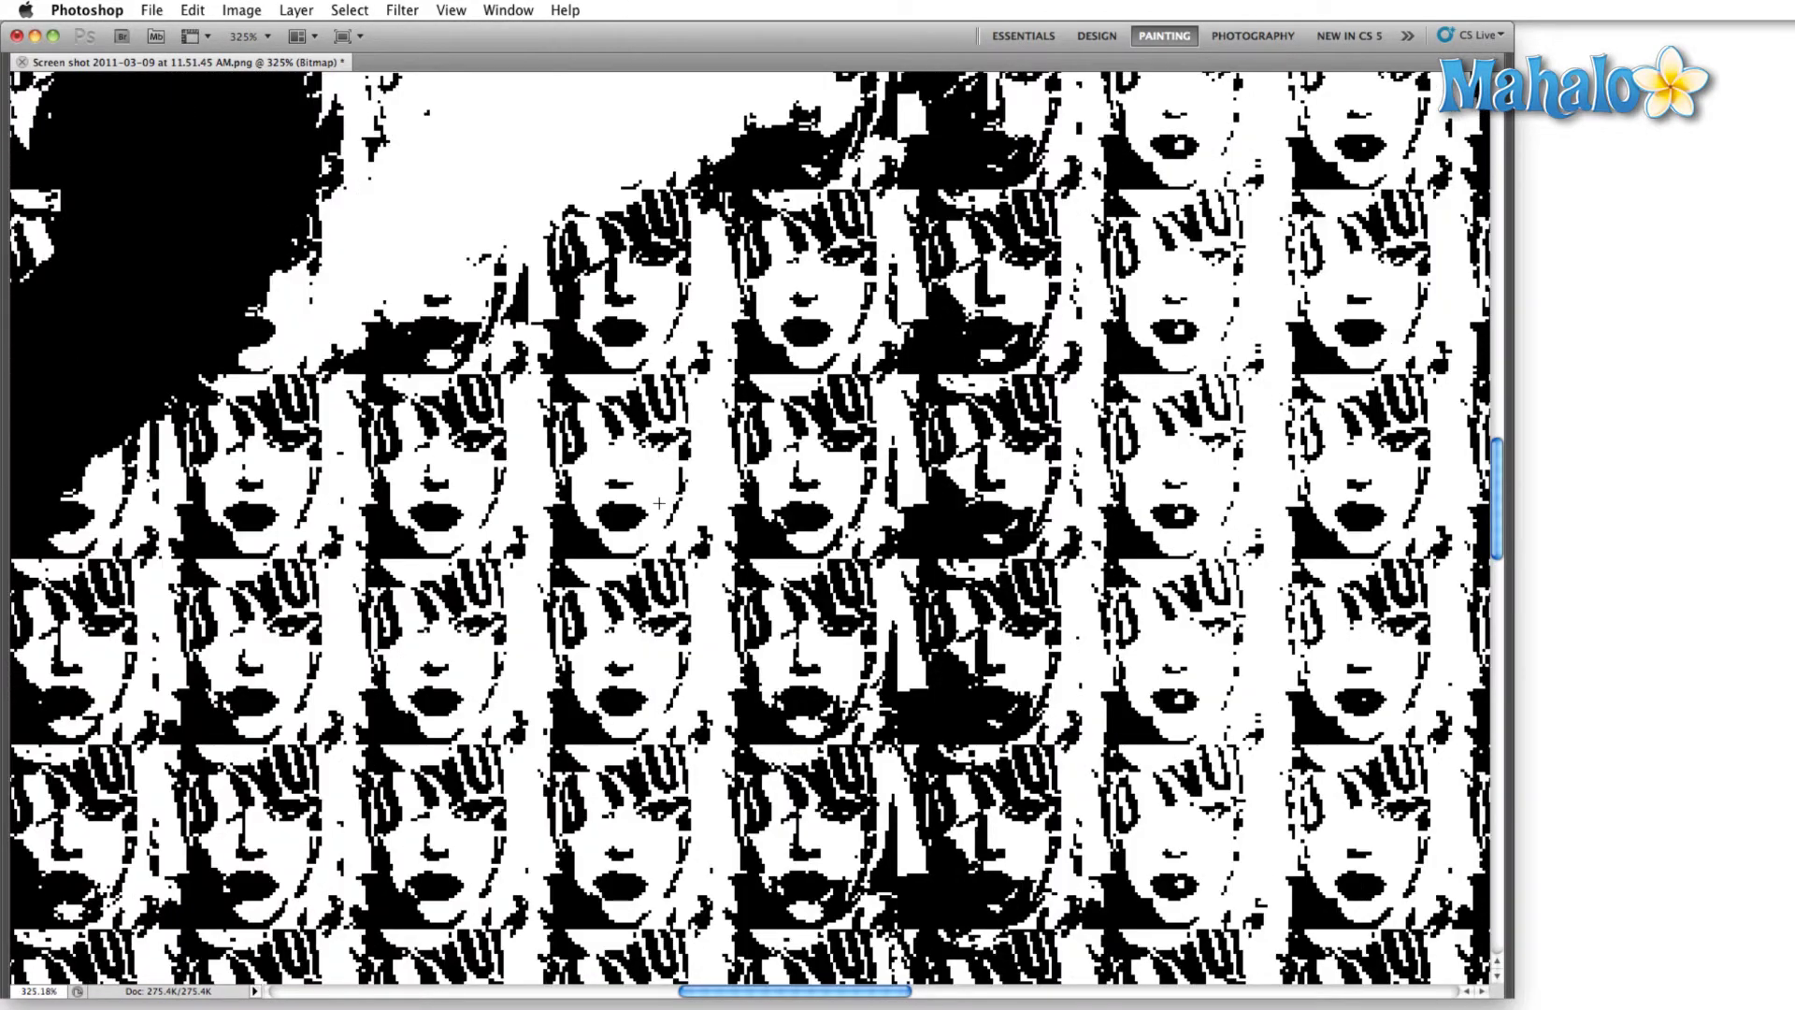
{"action": "left_click", "coordinate": [660, 504]}
{"action": "left_click", "coordinate": [661, 504]}
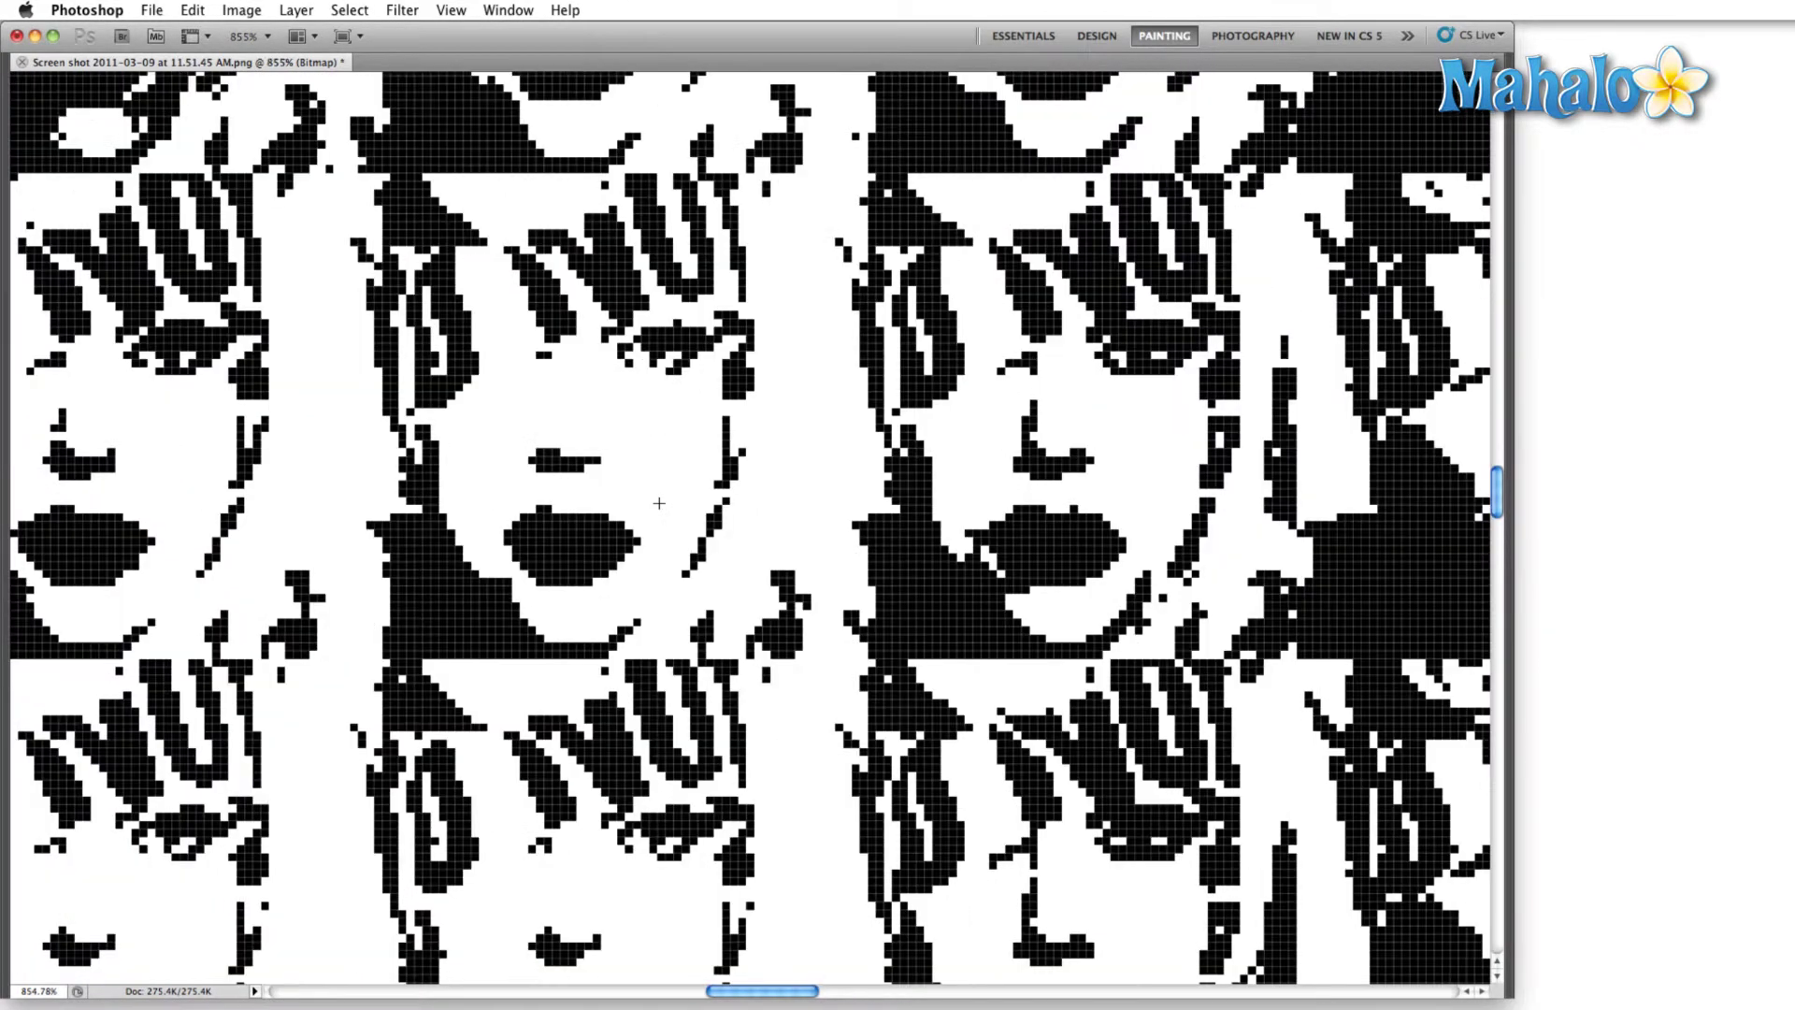
{"action": "left_click", "coordinate": [659, 503], "text": "alt"}
{"action": "left_click", "coordinate": [659, 503]}
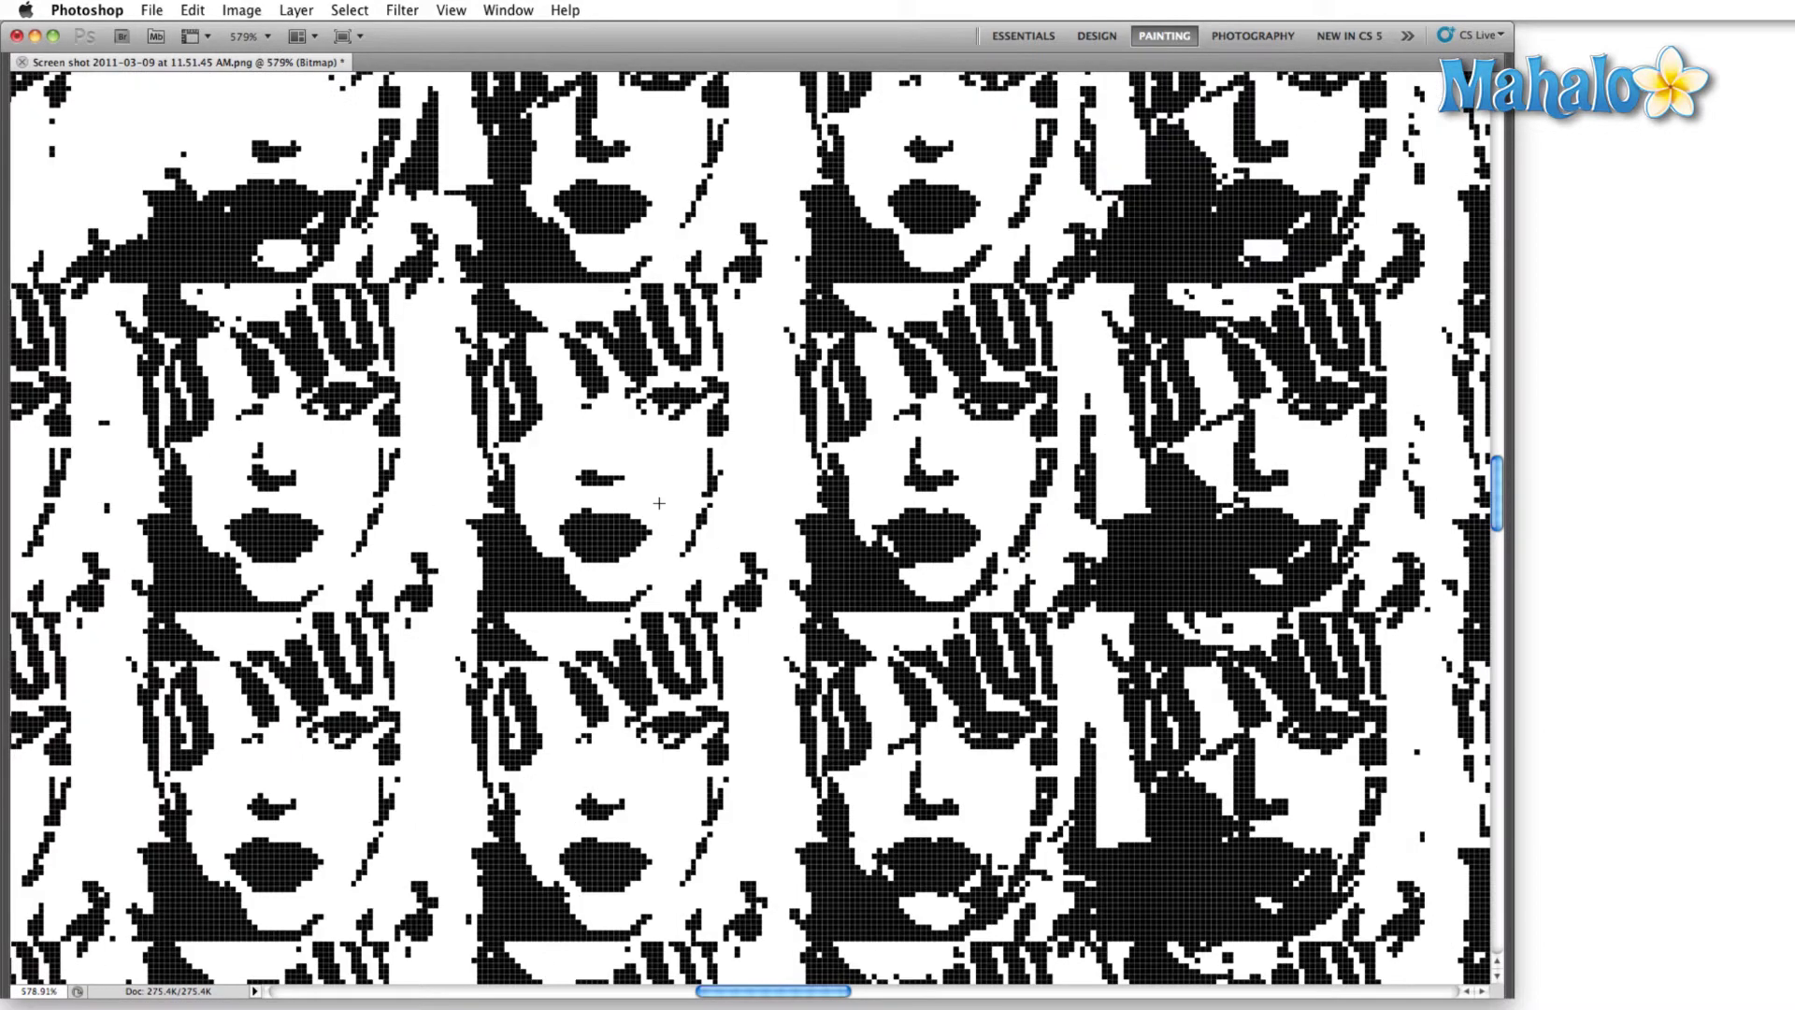
{"action": "left_click", "coordinate": [659, 503], "text": "alt"}
{"action": "left_click", "coordinate": [659, 503], "text": "alt"}
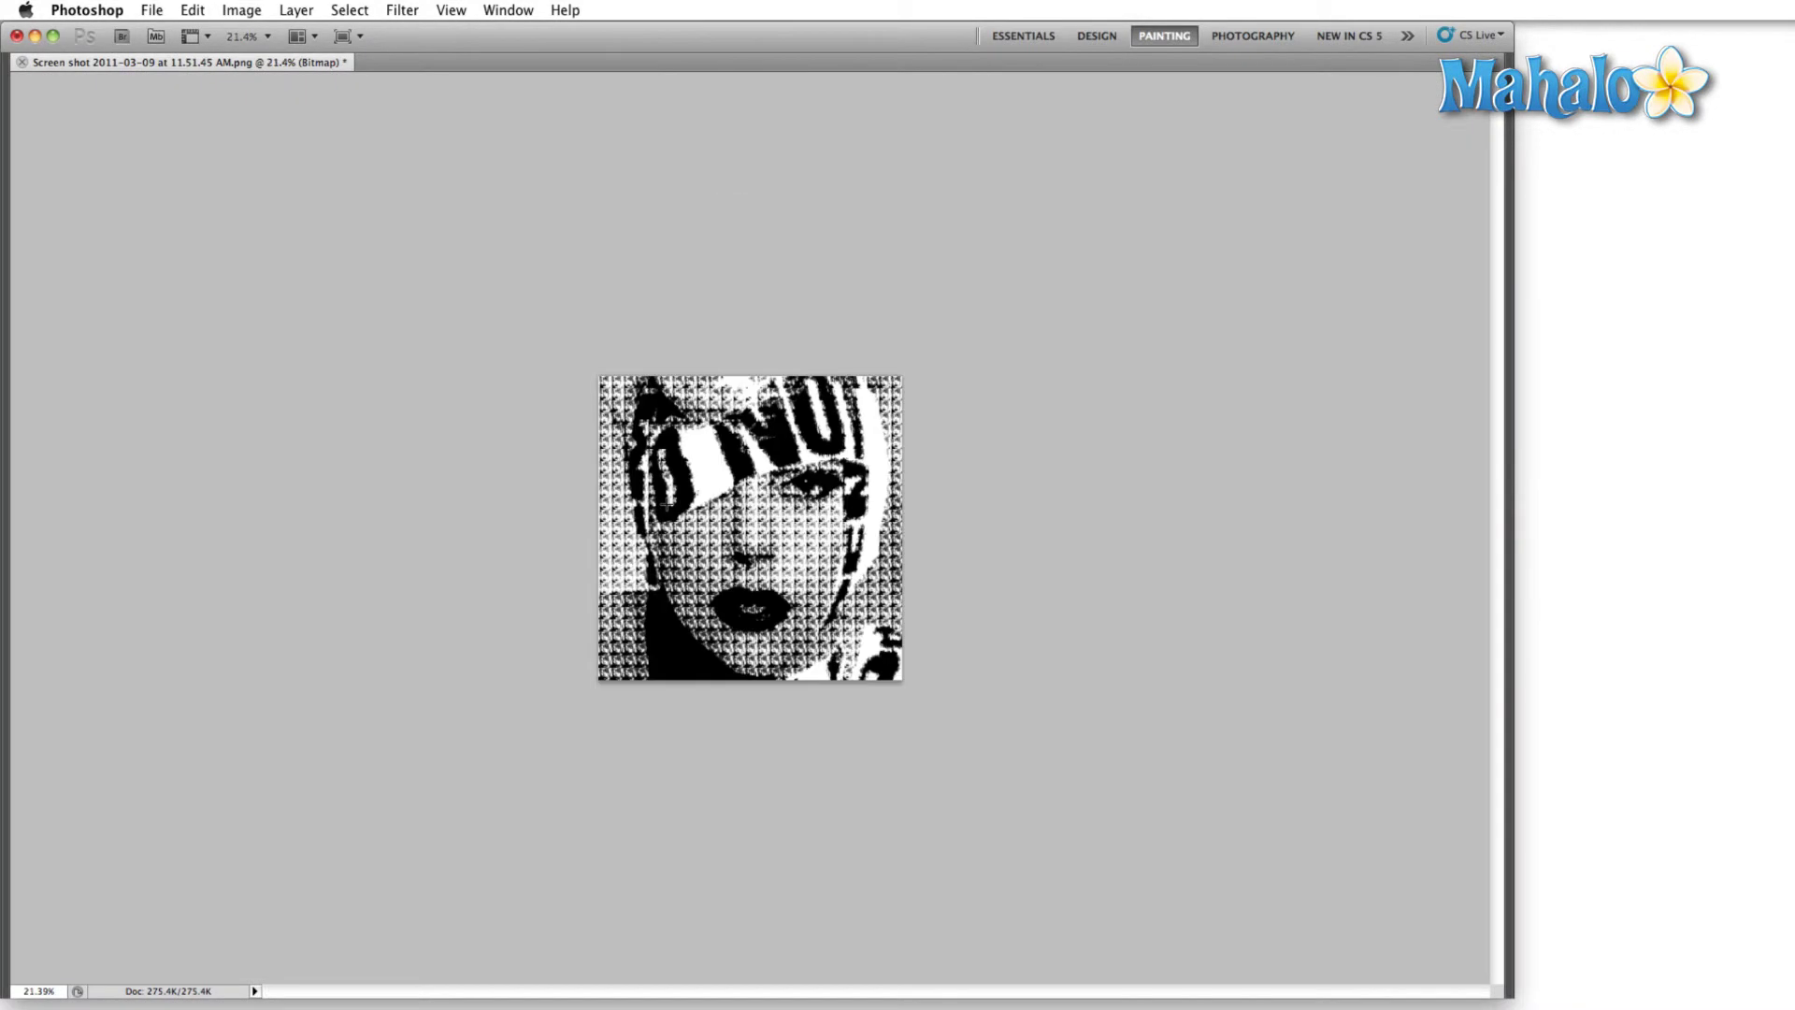
{"action": "left_click", "coordinate": [664, 505], "text": "alt"}
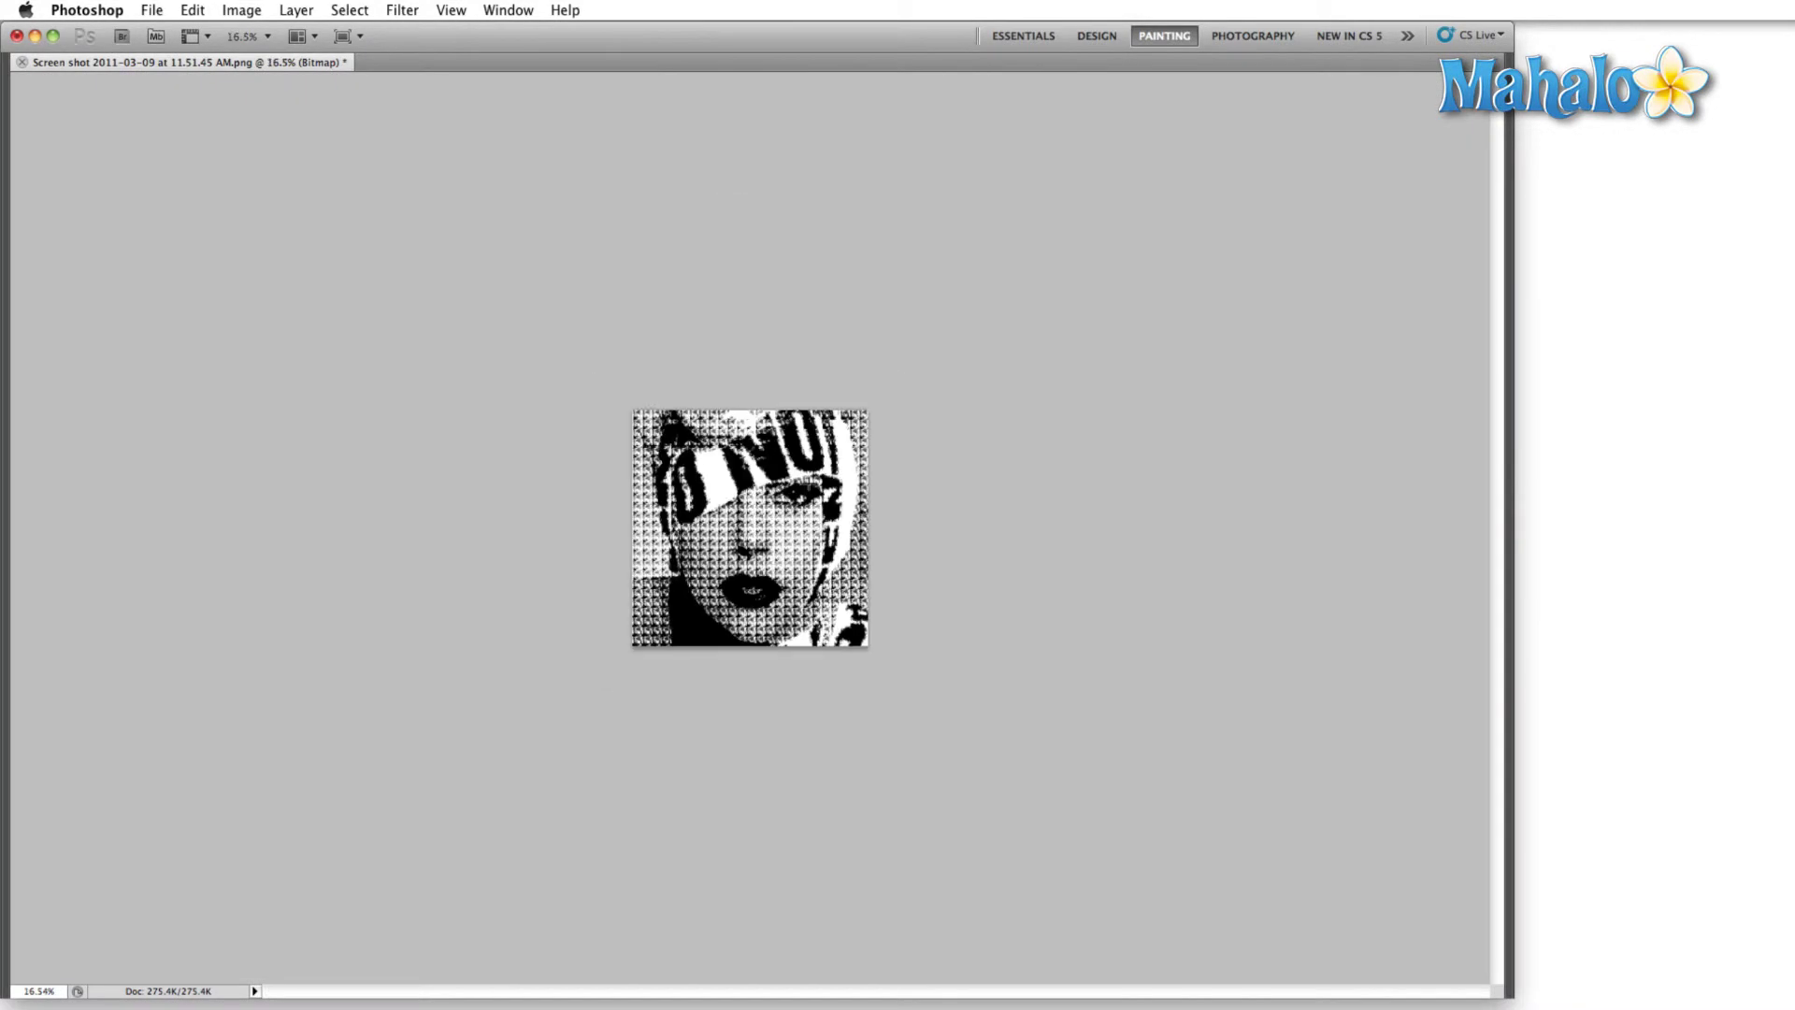
{"action": "left_click", "coordinate": [608, 503]}
{"action": "left_click", "coordinate": [699, 528]}
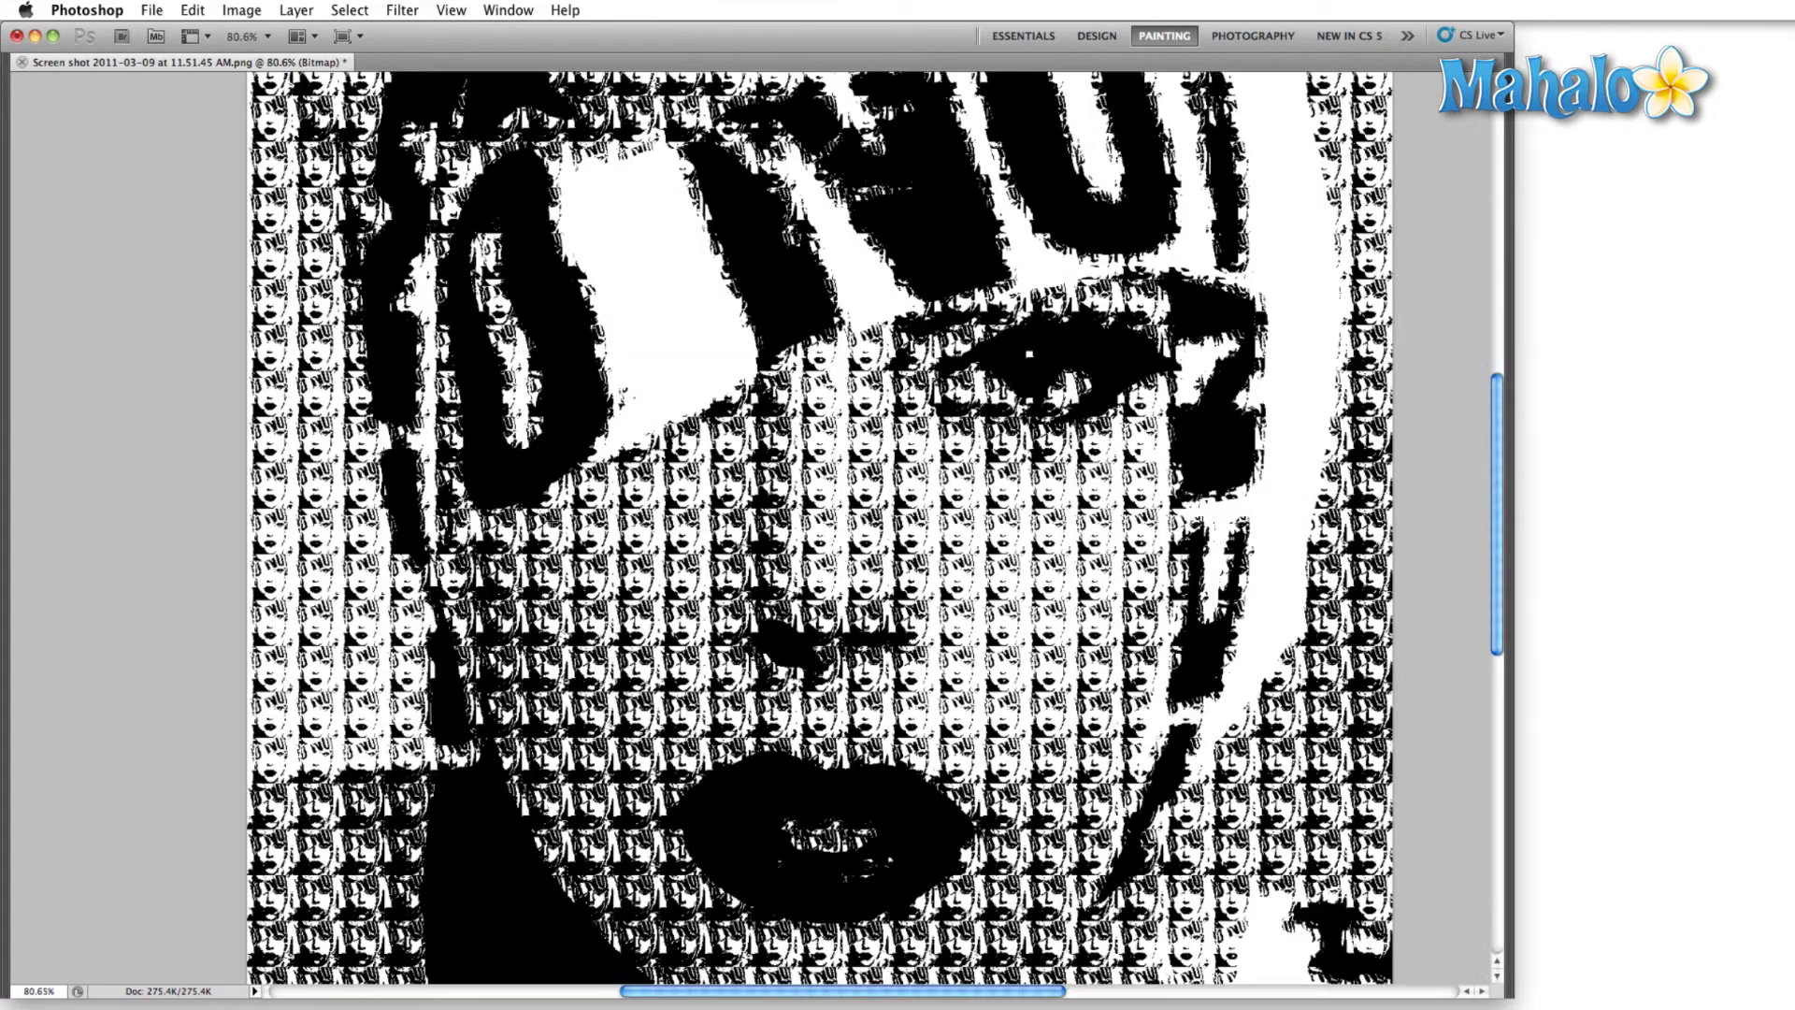
{"action": "left_click", "coordinate": [940, 557]}
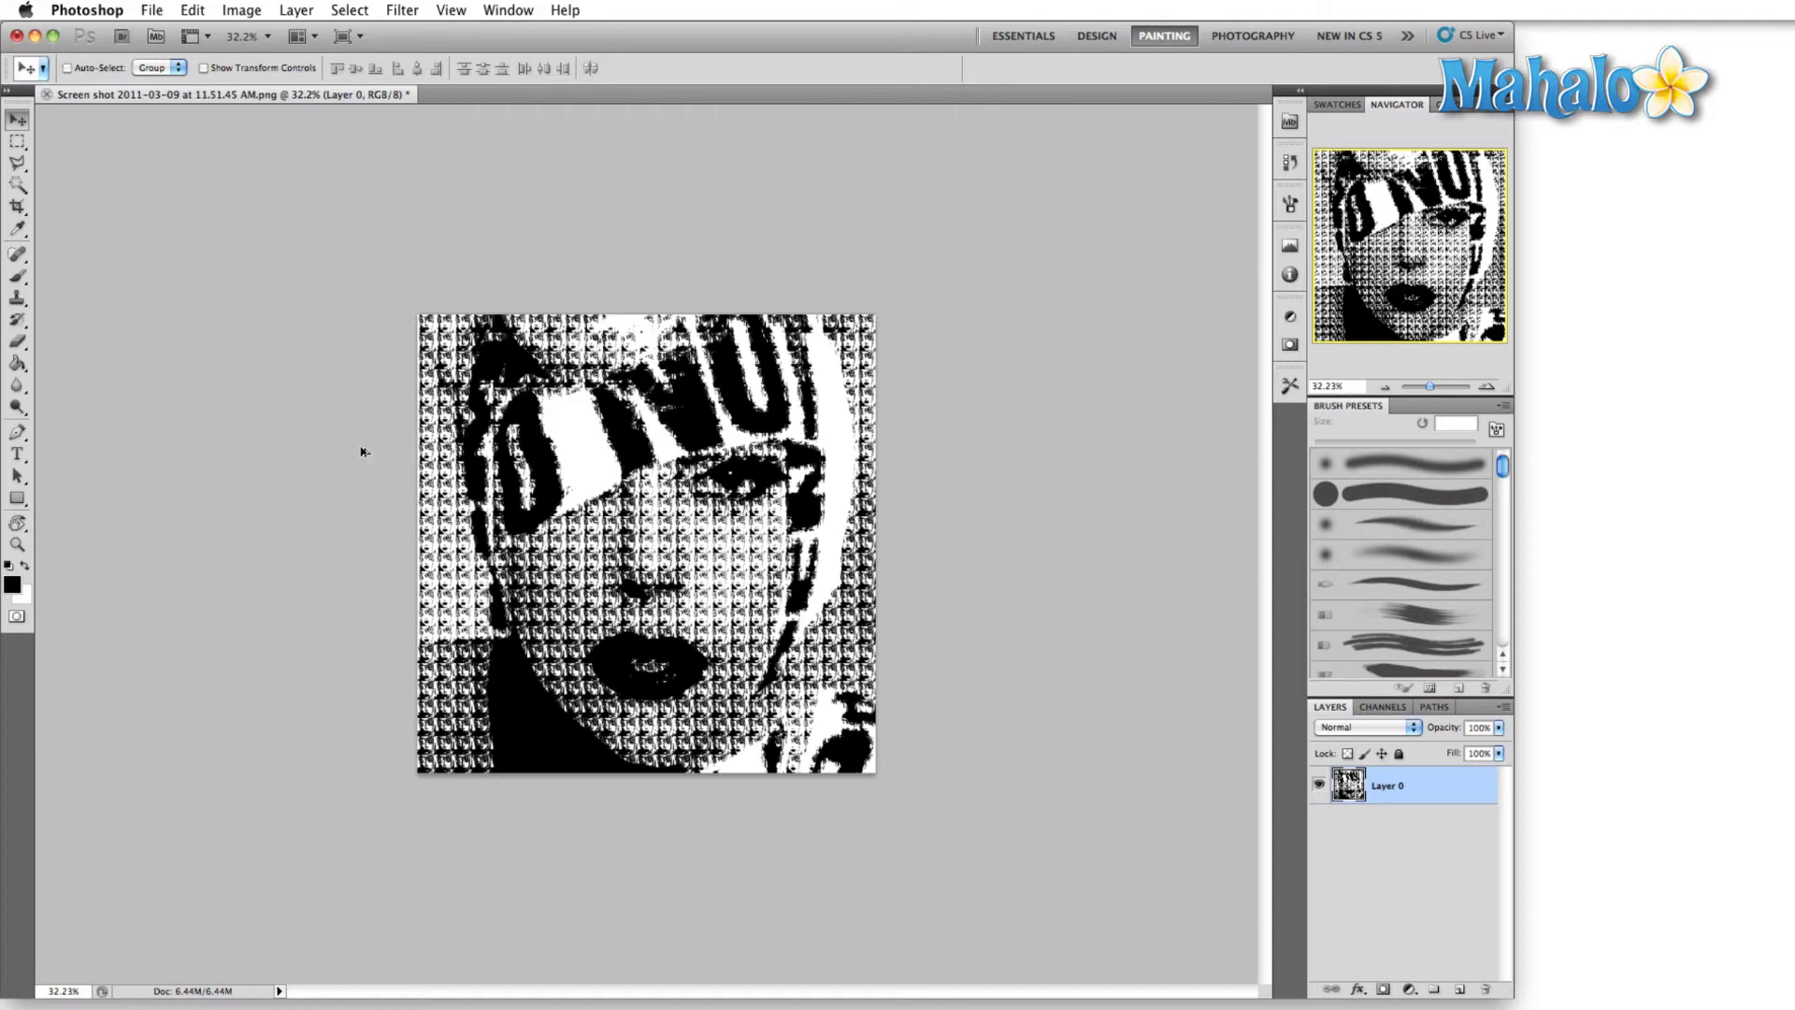
- Zoom in and out on the portrait to inspect the tiled tiny-face pattern
{"action": "scroll", "coordinate": [363, 452], "scroll_direction": "up", "scroll_amount": 1}
{"action": "scroll", "coordinate": [648, 514], "scroll_direction": "up", "scroll_amount": 7}
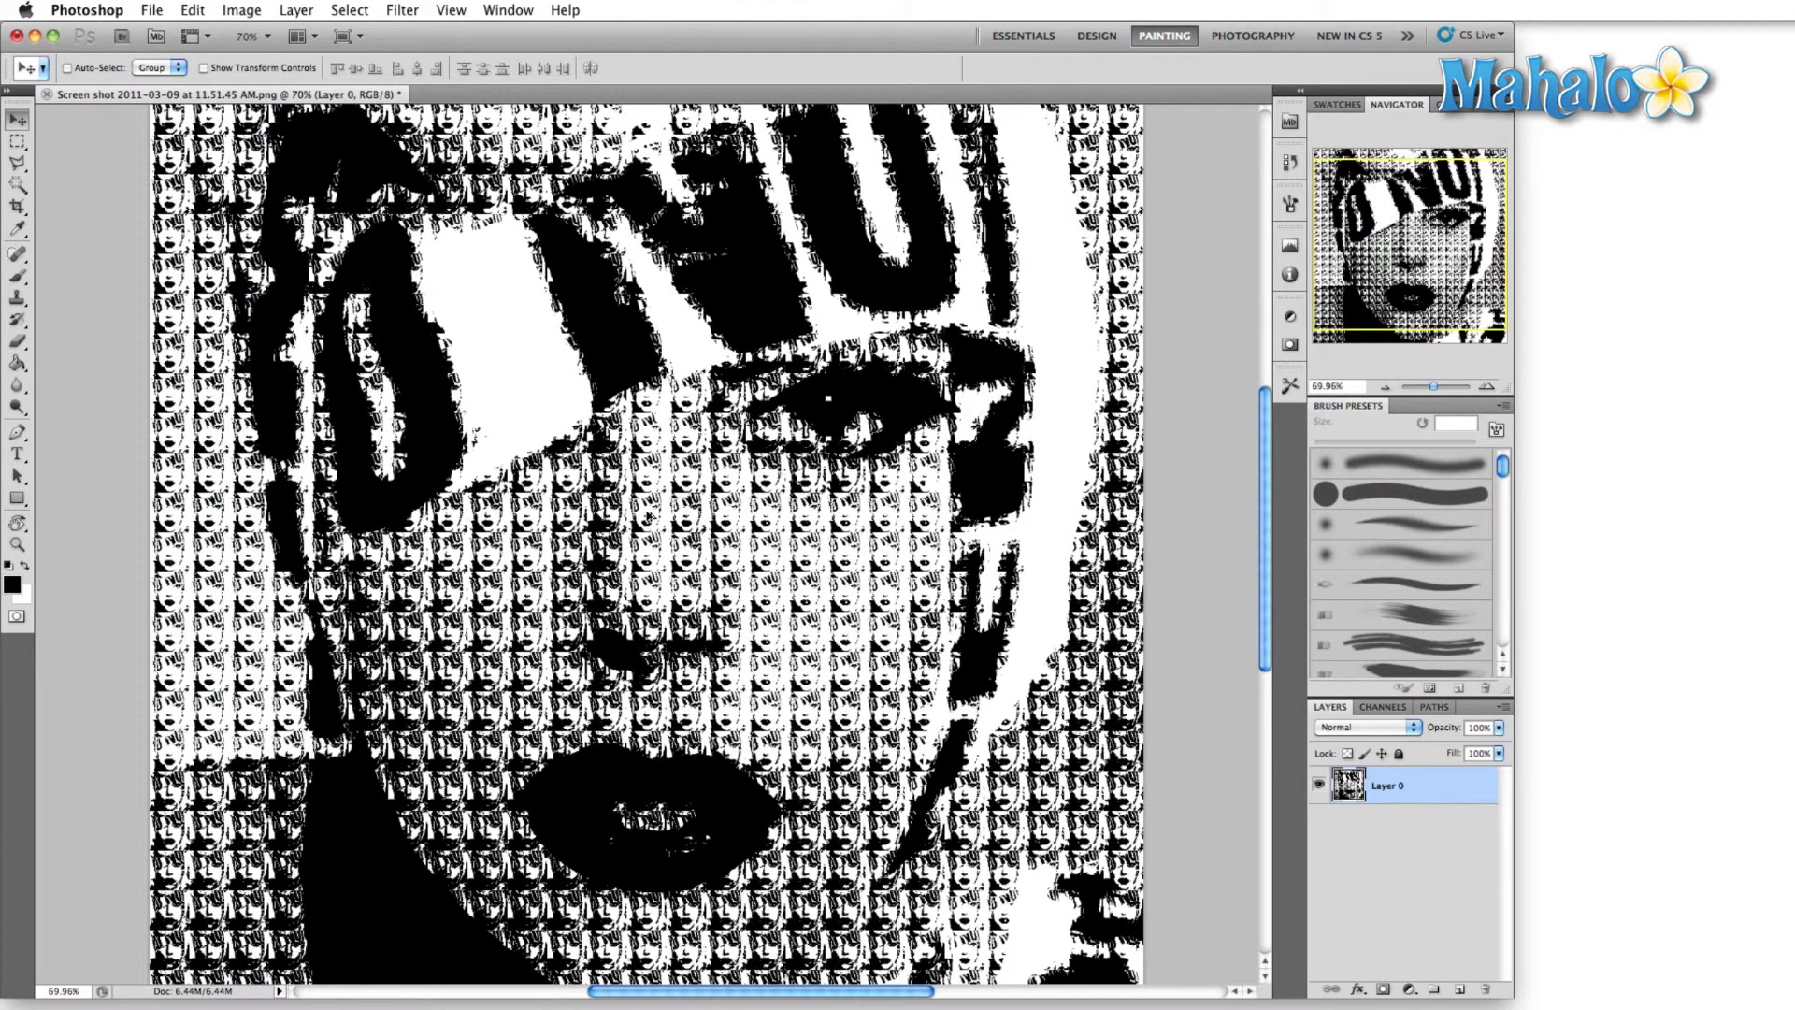
{"action": "scroll", "coordinate": [648, 517], "scroll_direction": "up", "scroll_amount": 5}
{"action": "scroll", "coordinate": [648, 516], "scroll_direction": "up", "scroll_amount": 5}
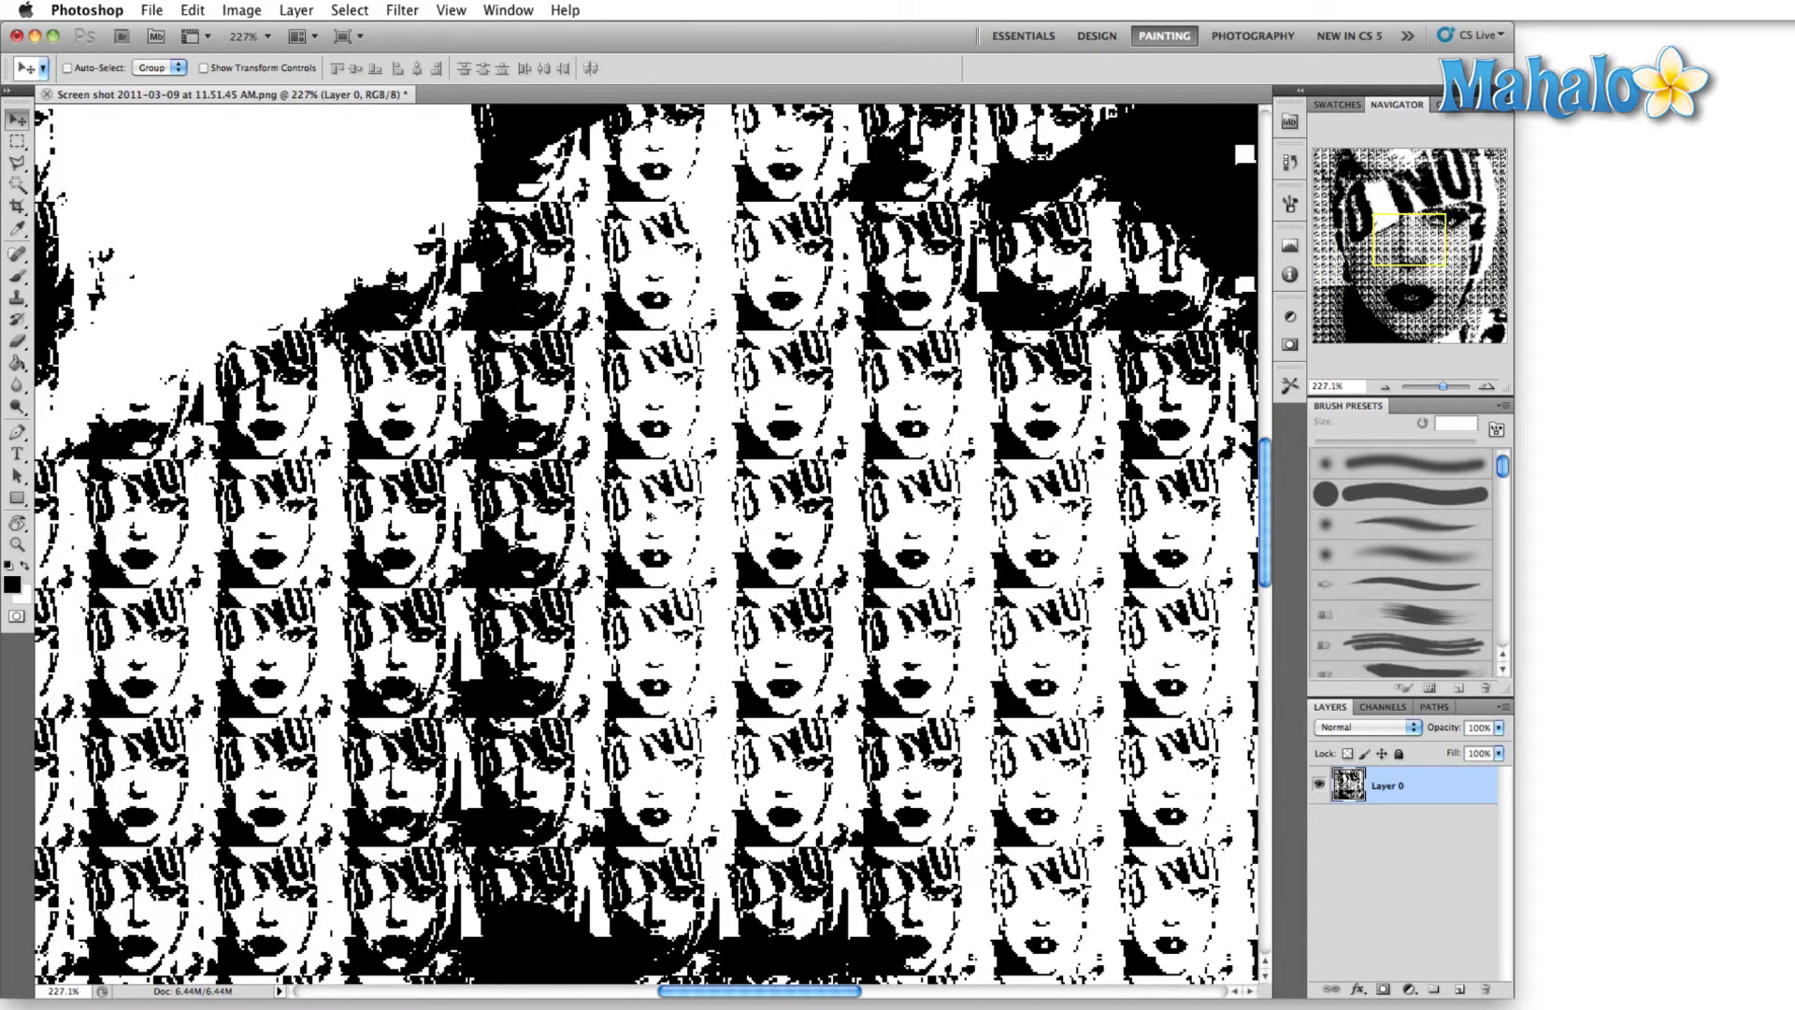
{"action": "scroll", "coordinate": [648, 515], "scroll_direction": "up", "scroll_amount": 5}
{"action": "scroll", "coordinate": [649, 516], "scroll_direction": "up", "scroll_amount": 3}
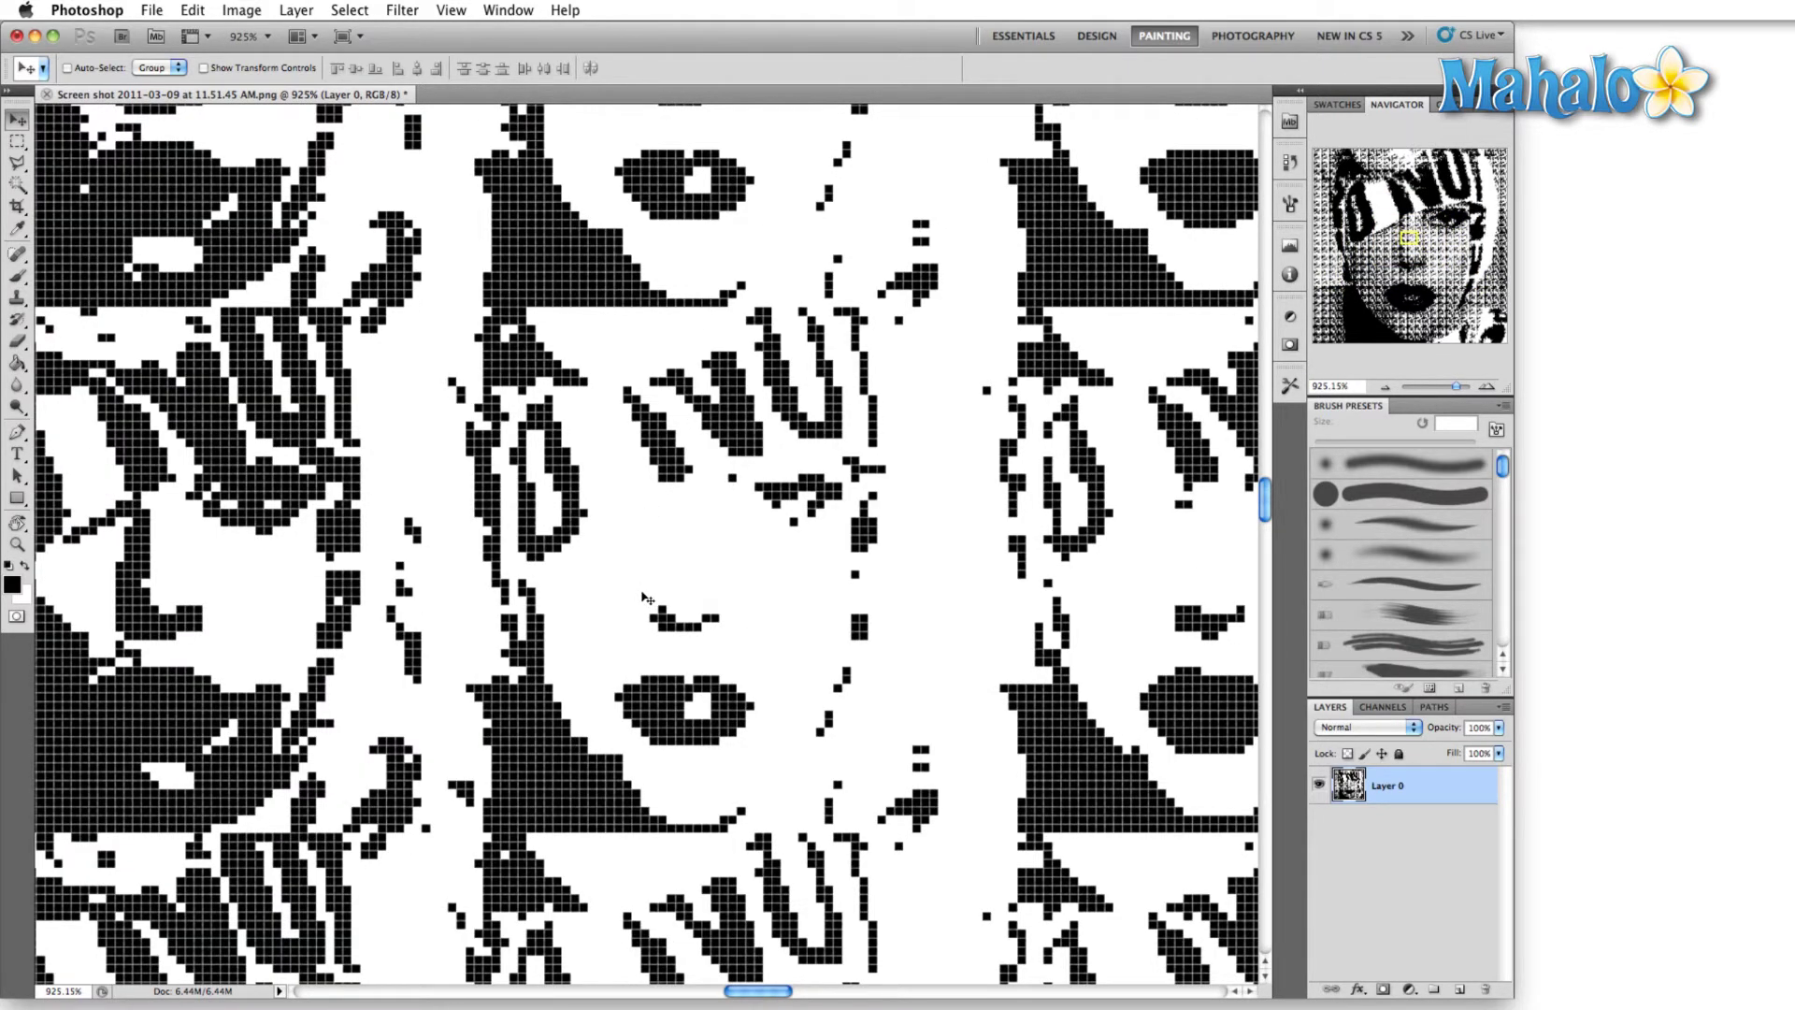
{"action": "scroll", "coordinate": [643, 598], "scroll_direction": "up", "scroll_amount": 2}
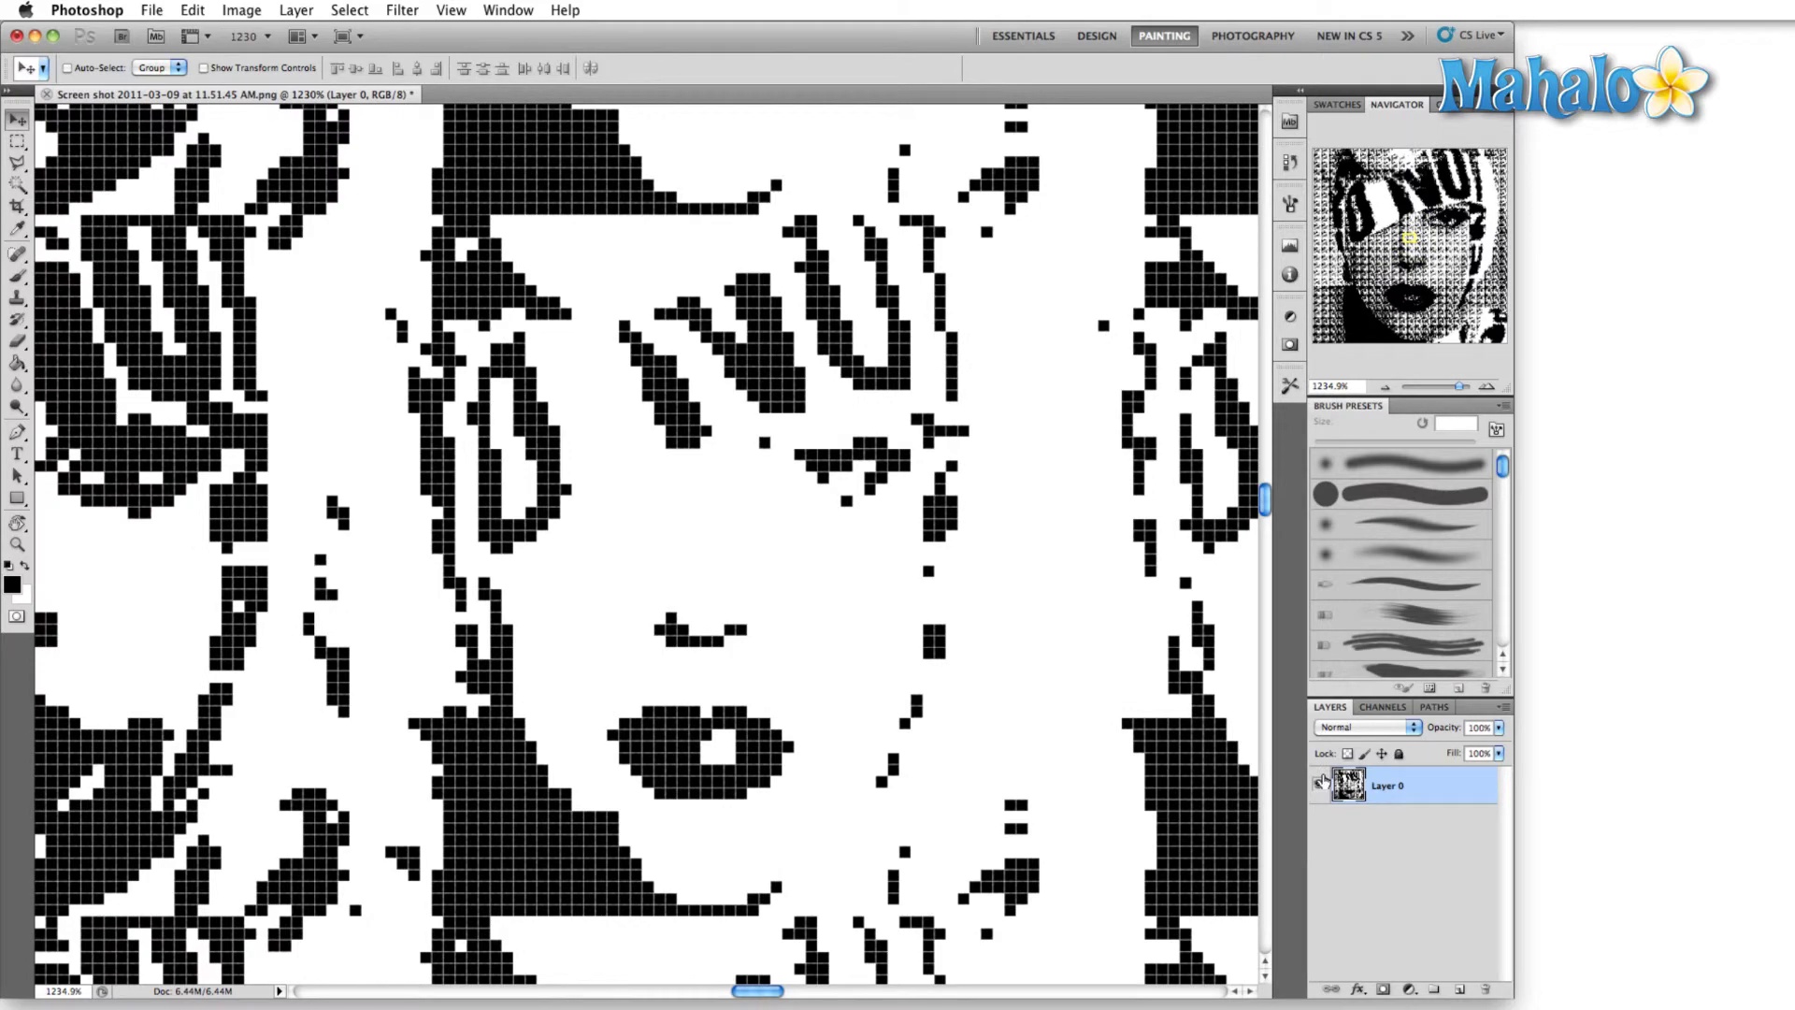
{"action": "scroll", "coordinate": [475, 549], "scroll_direction": "down", "scroll_amount": 10}
{"action": "scroll", "coordinate": [629, 528], "scroll_direction": "up", "scroll_amount": 3}
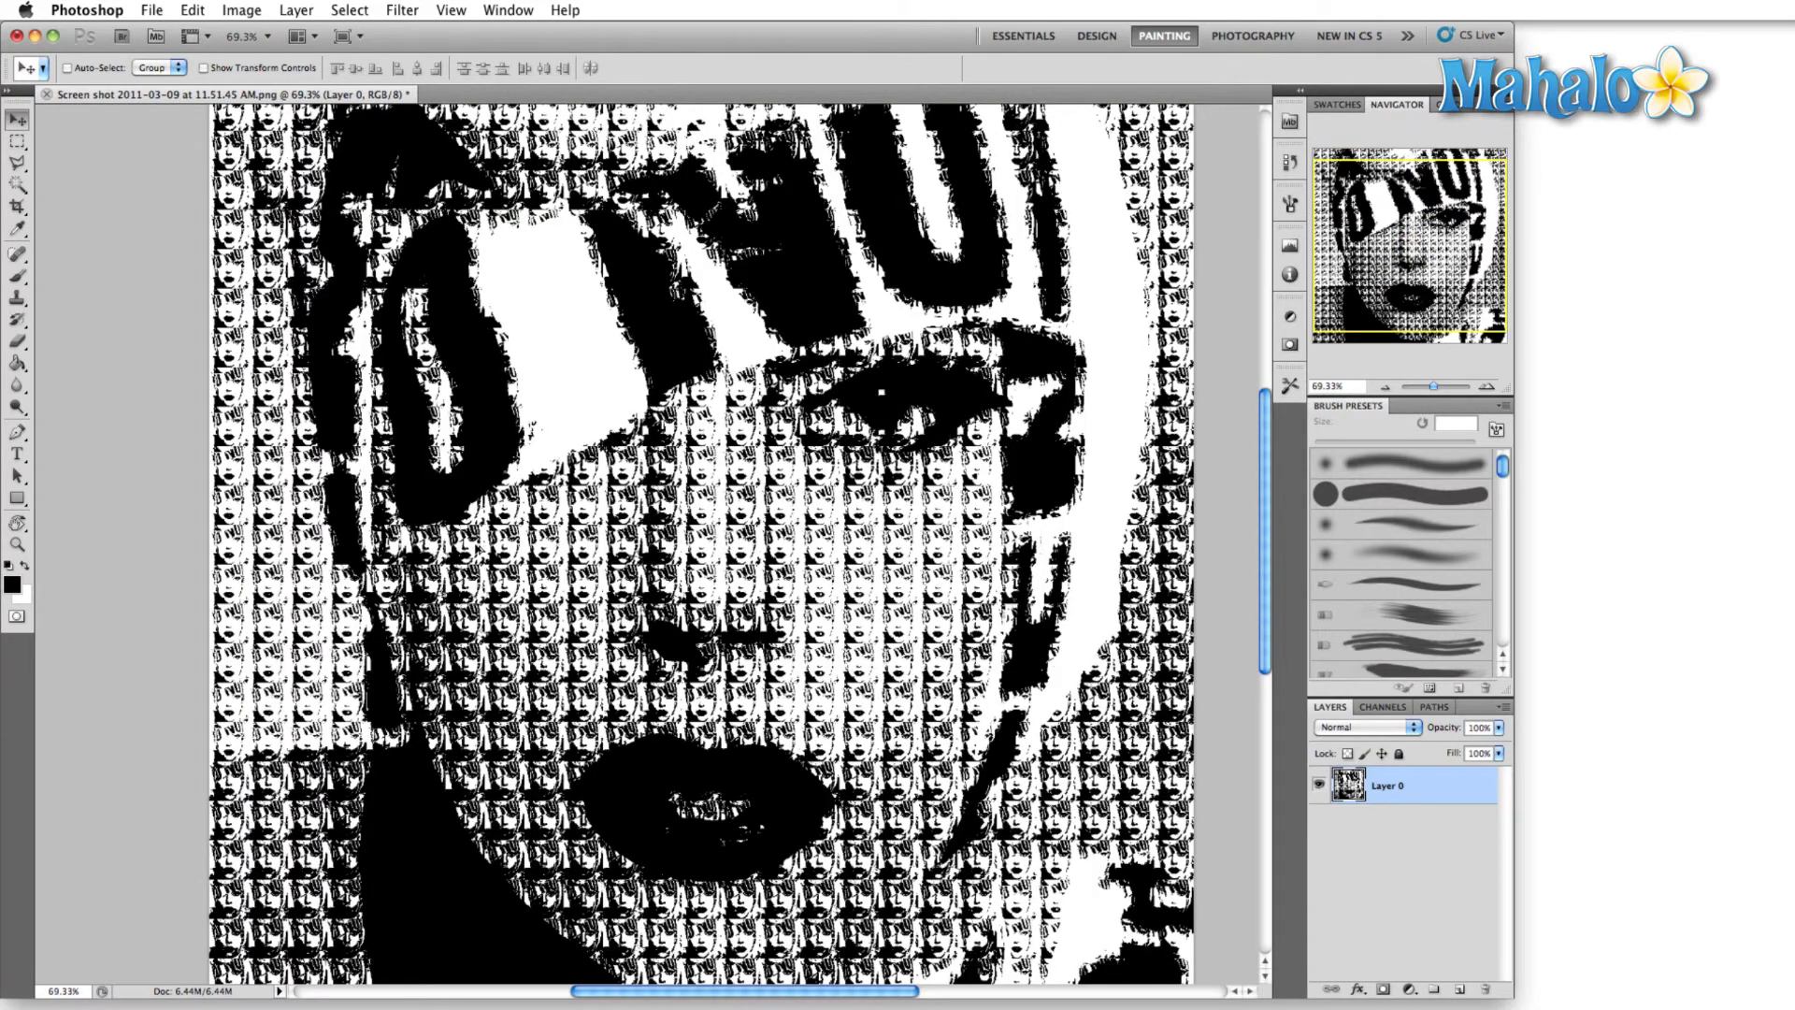
{"action": "scroll", "coordinate": [476, 549], "scroll_direction": "up", "scroll_amount": 3}
{"action": "scroll", "coordinate": [476, 549], "scroll_direction": "up", "scroll_amount": 3}
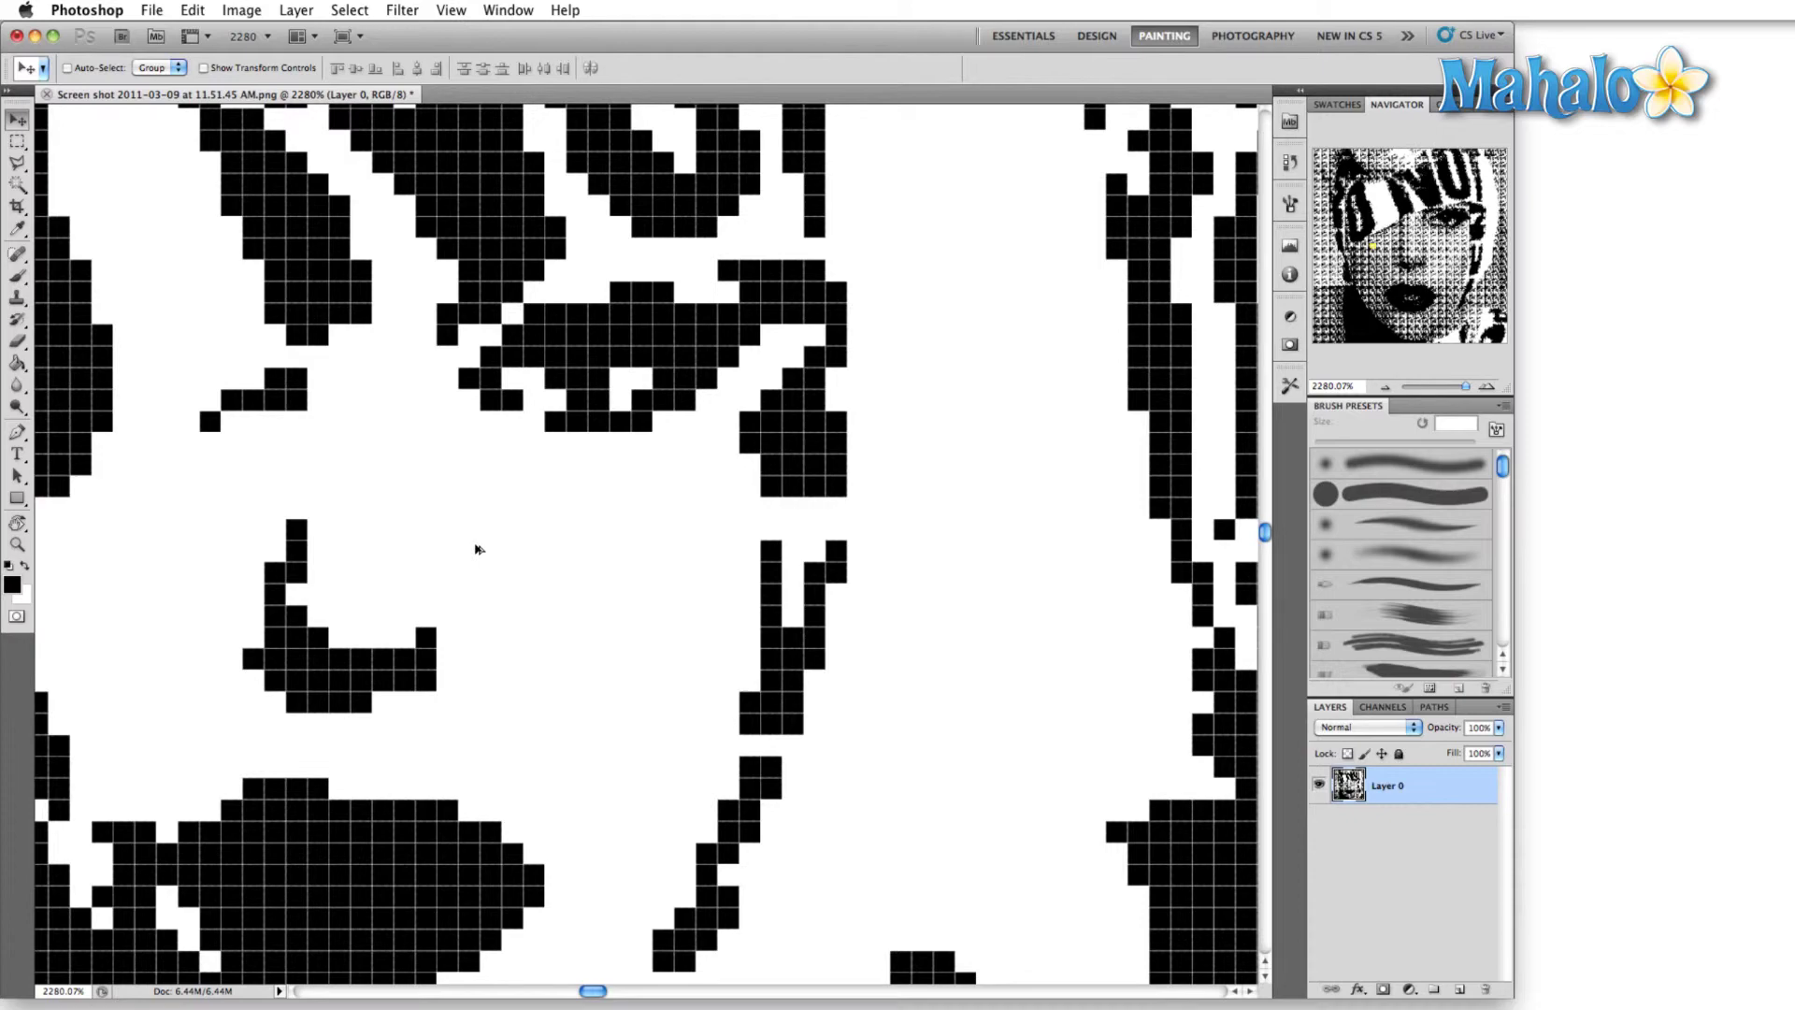
{"action": "scroll", "coordinate": [476, 549], "scroll_direction": "down", "scroll_amount": 5}
{"action": "scroll", "coordinate": [476, 548], "scroll_direction": "up", "scroll_amount": 2}
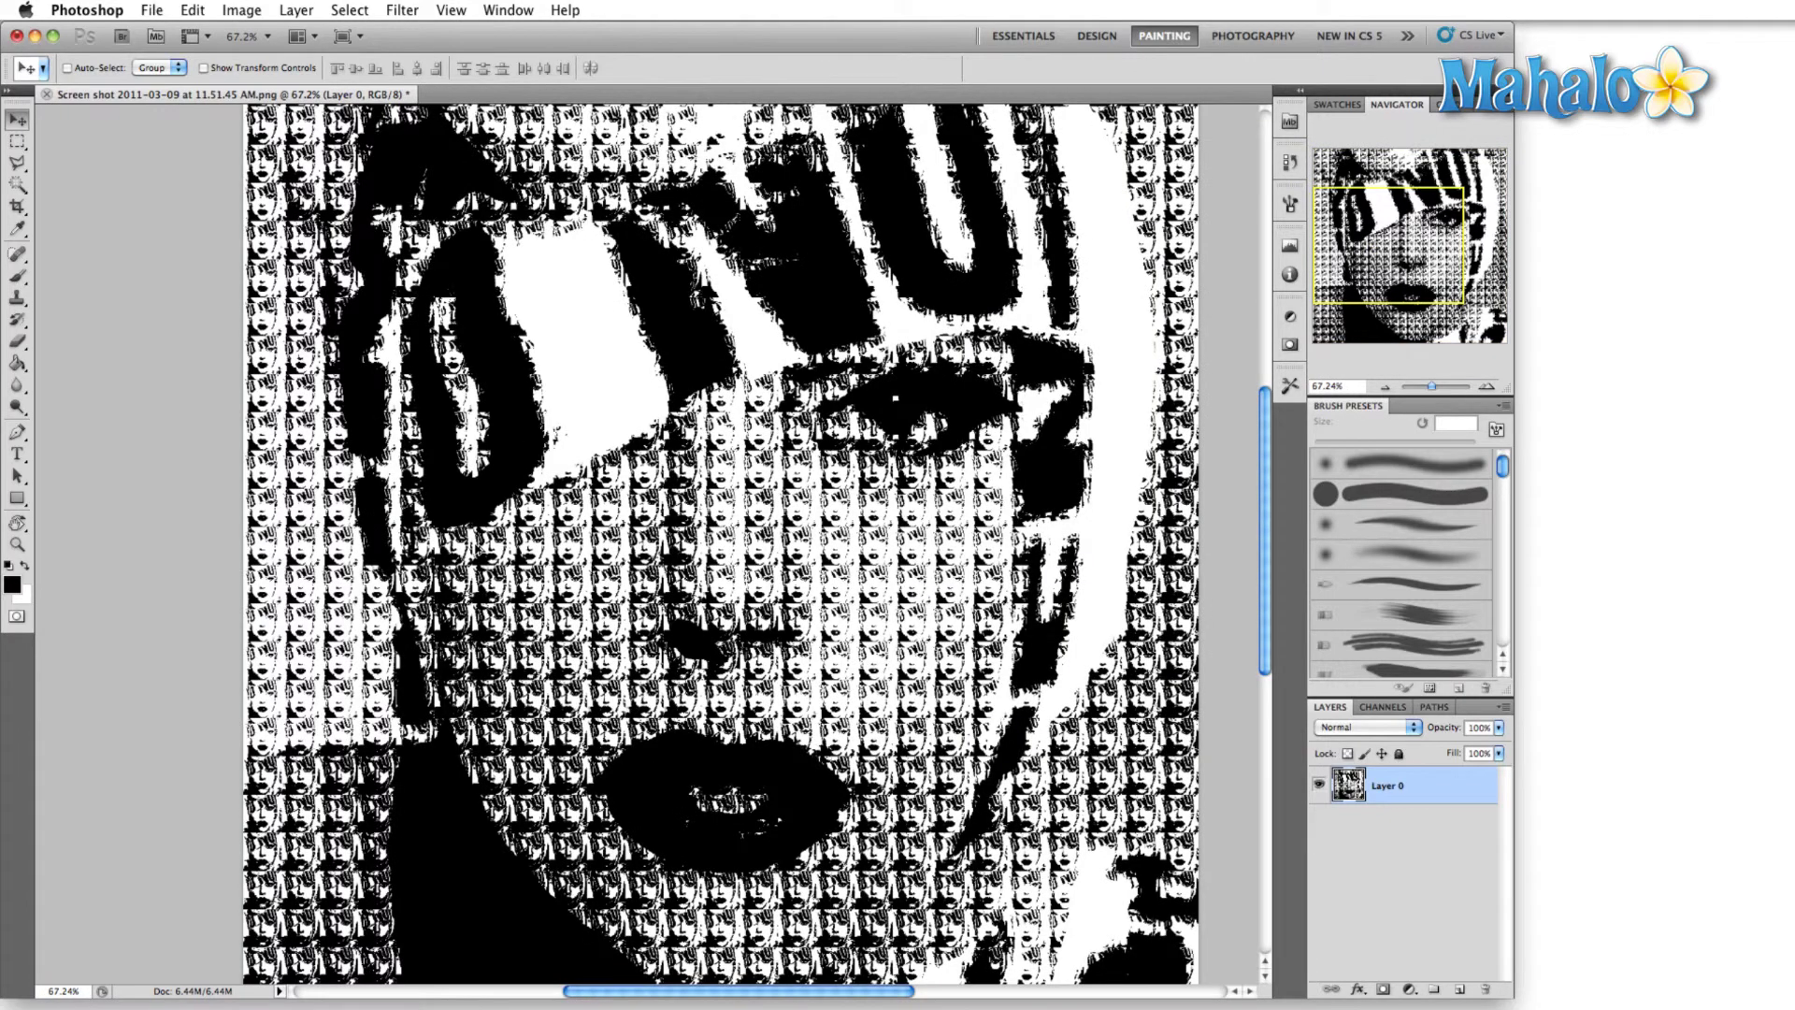
{"action": "scroll", "coordinate": [475, 549], "scroll_direction": "down", "scroll_amount": 2}
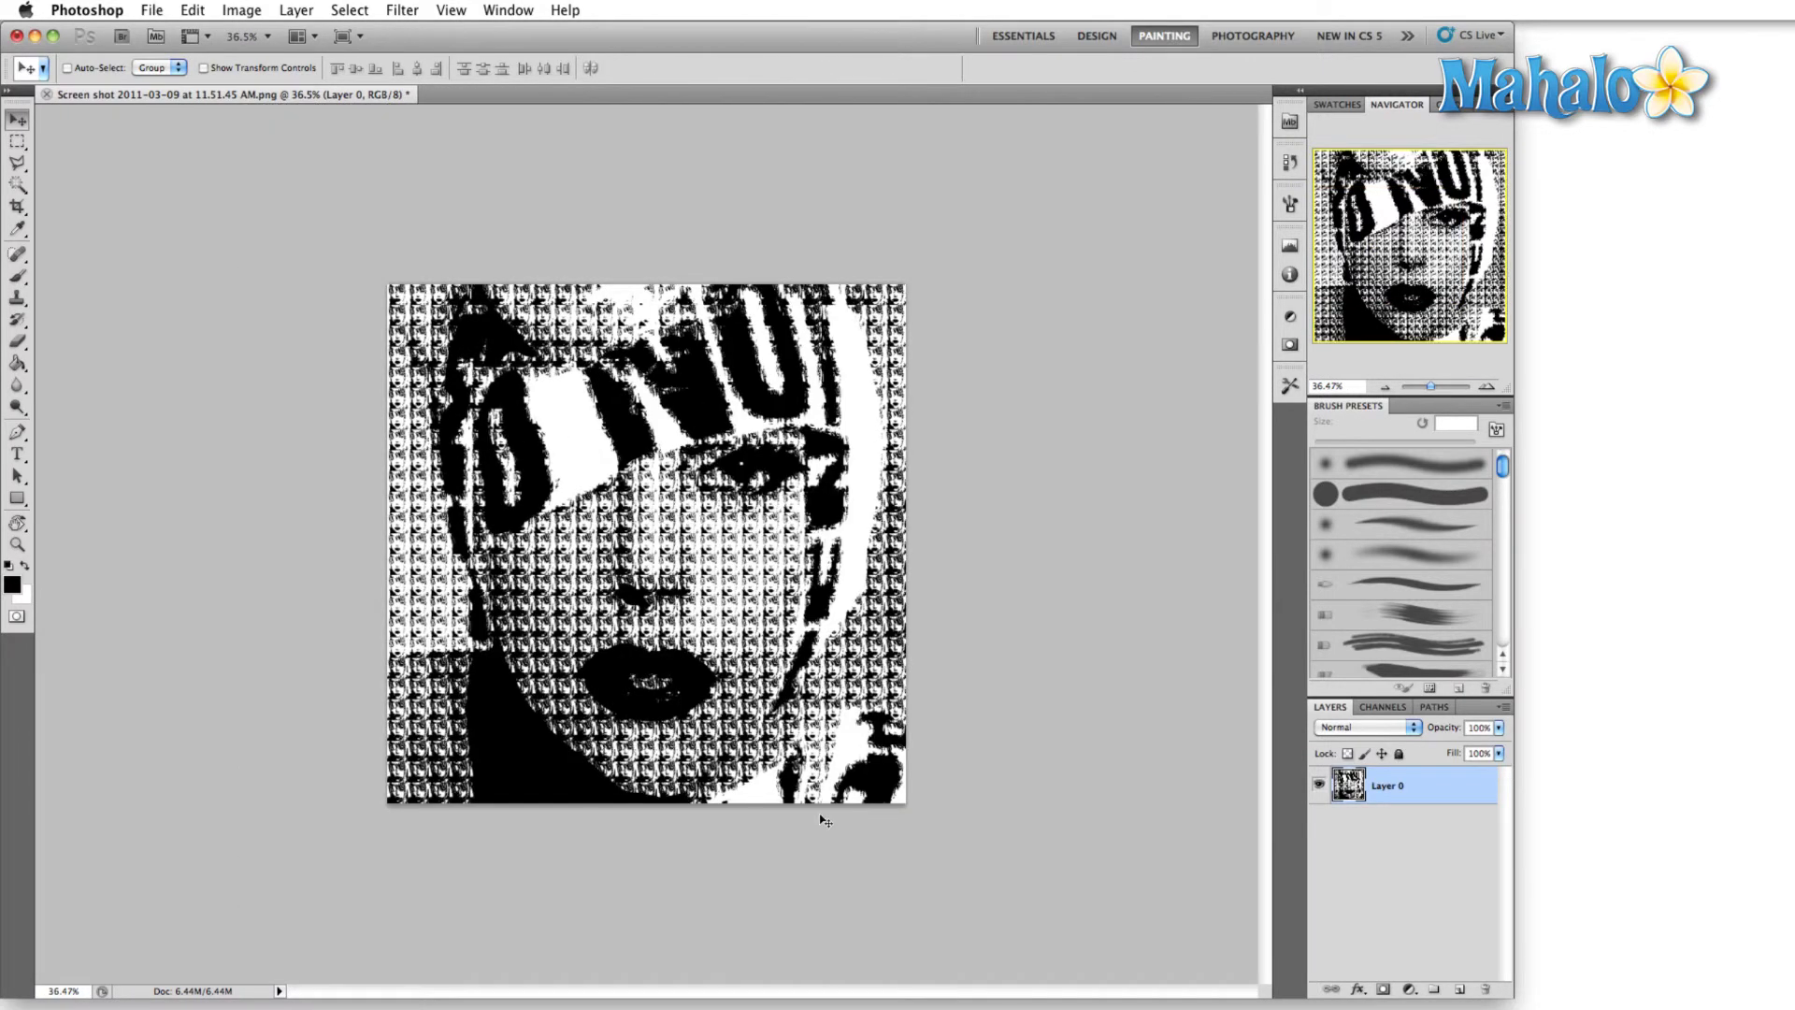